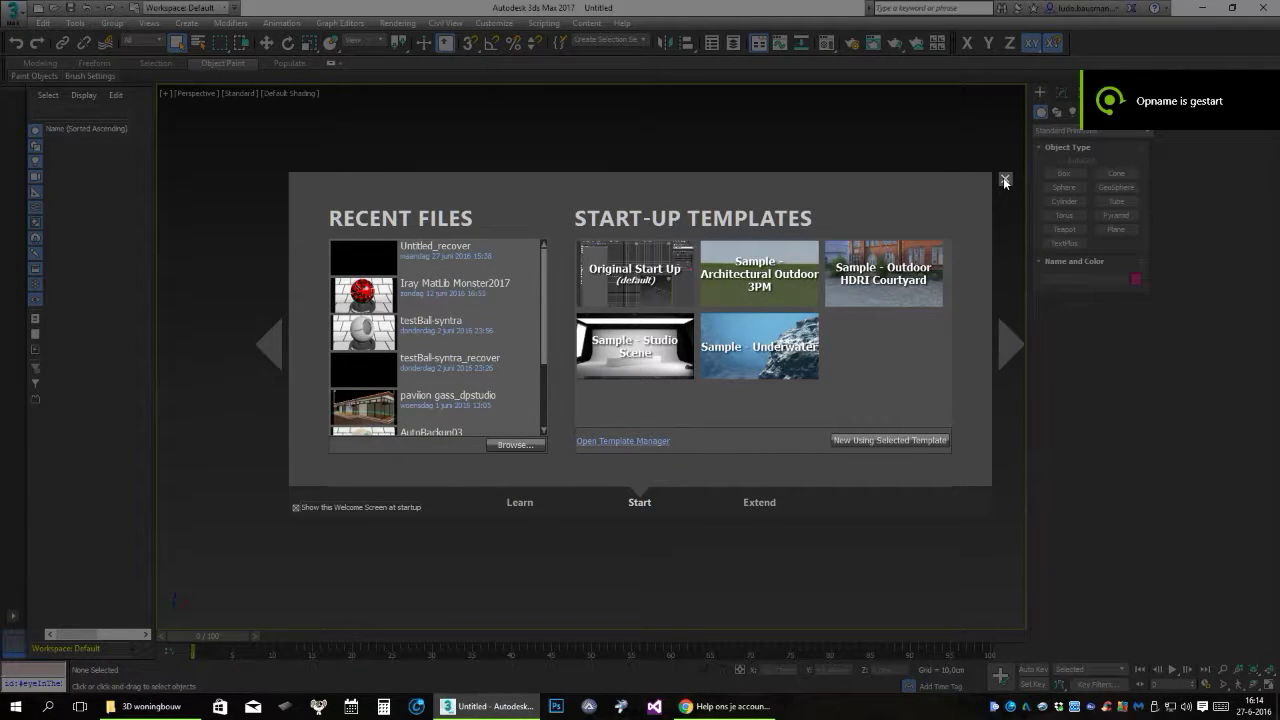
Start an empty scene from the Original Start Up template and bring up the Import choices.
double_click(649, 270)
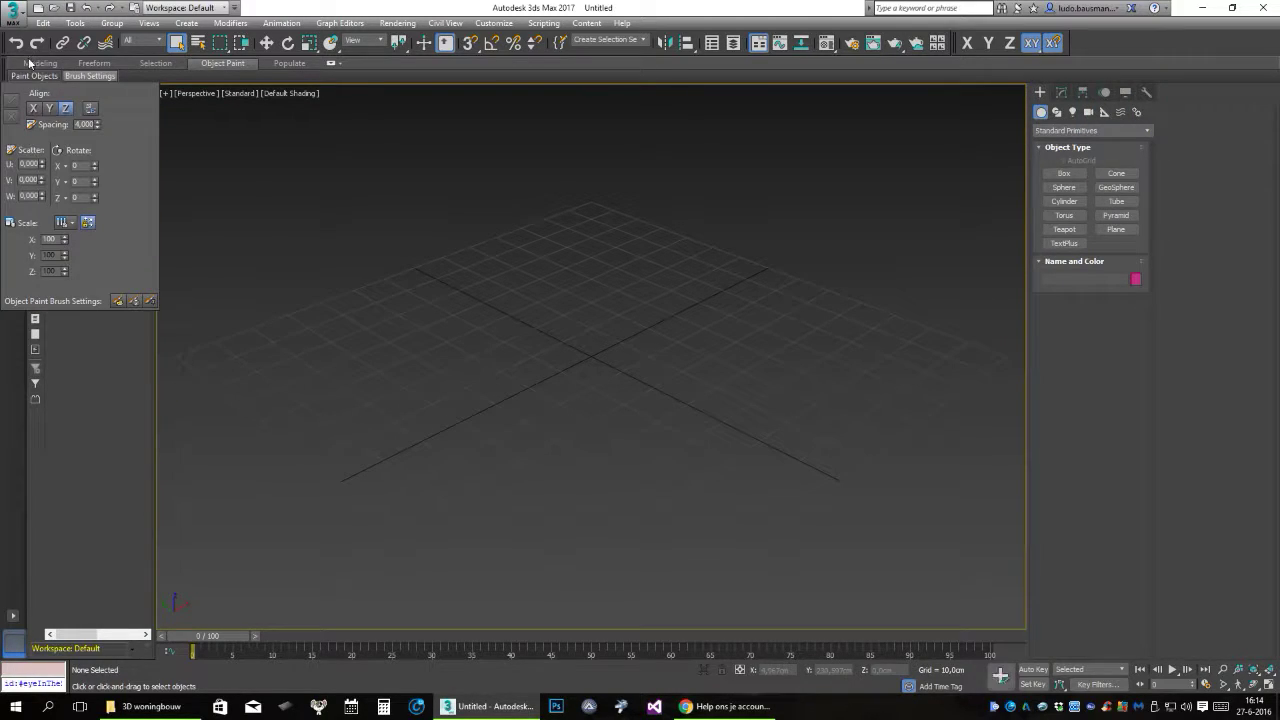
click(23, 15)
mouse_move(48, 197)
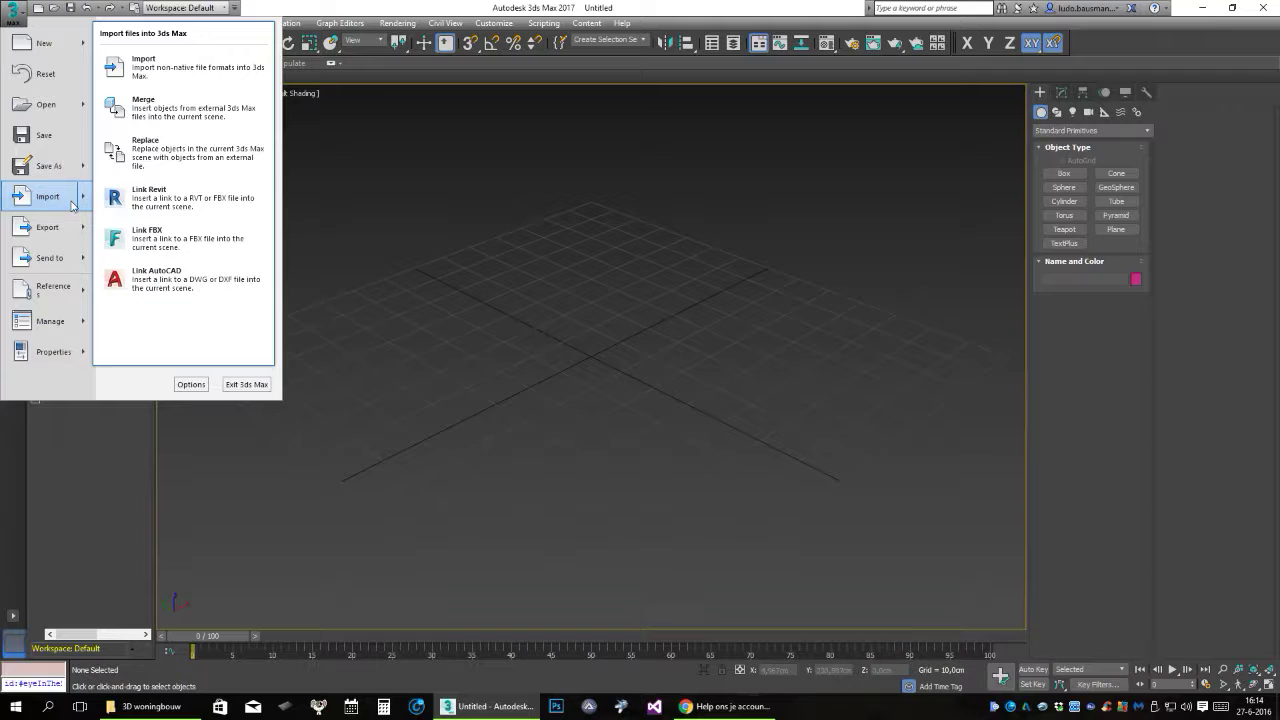
Start the file import and browse to the SYNTRA CPROEF - 2016 files folder on groot (D:).
click(188, 70)
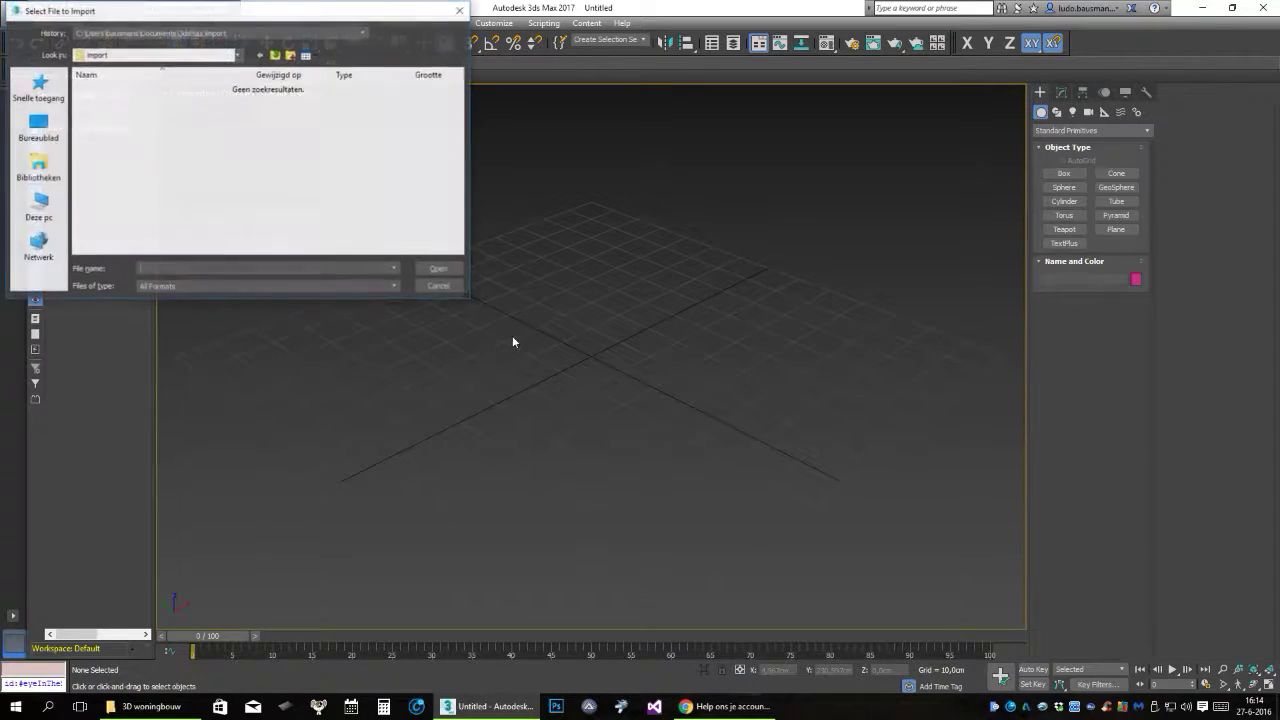
click(40, 205)
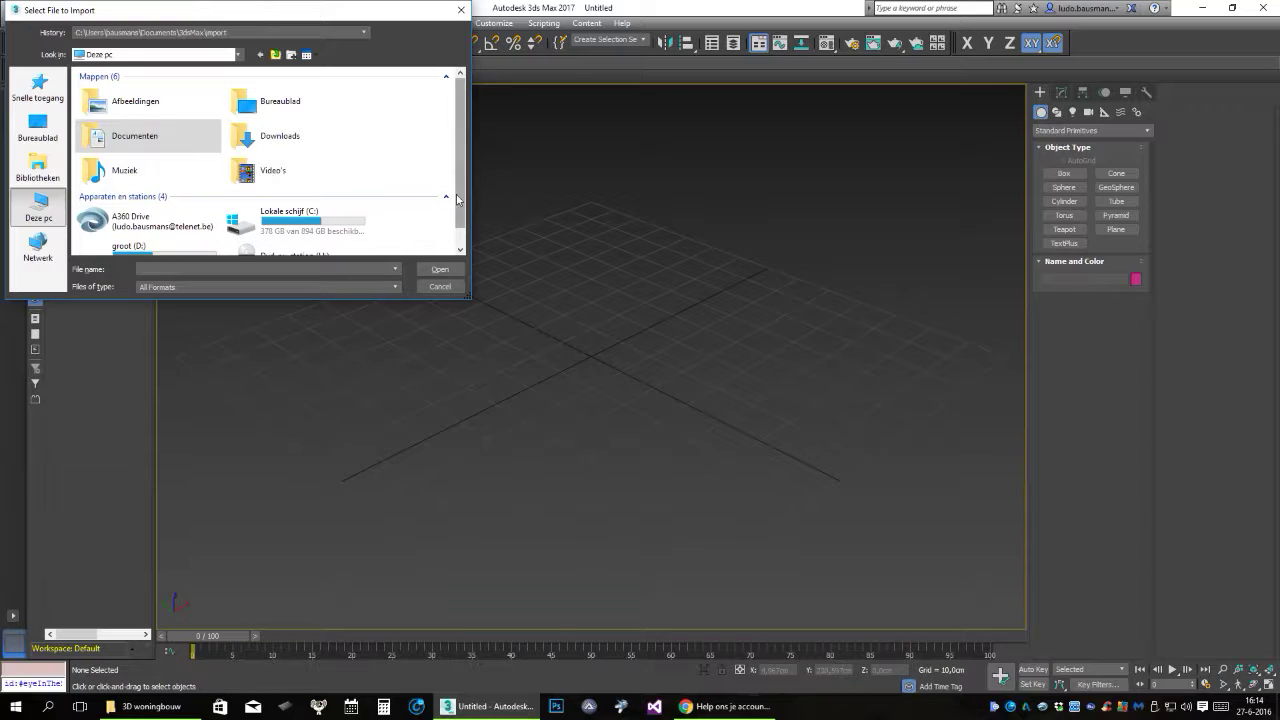
scroll(157, 250, down, 1)
mouse_move(157, 250)
mouse_down()
mouse_move(92, 247)
mouse_move(105, 243)
mouse_up()
double_click(96, 246)
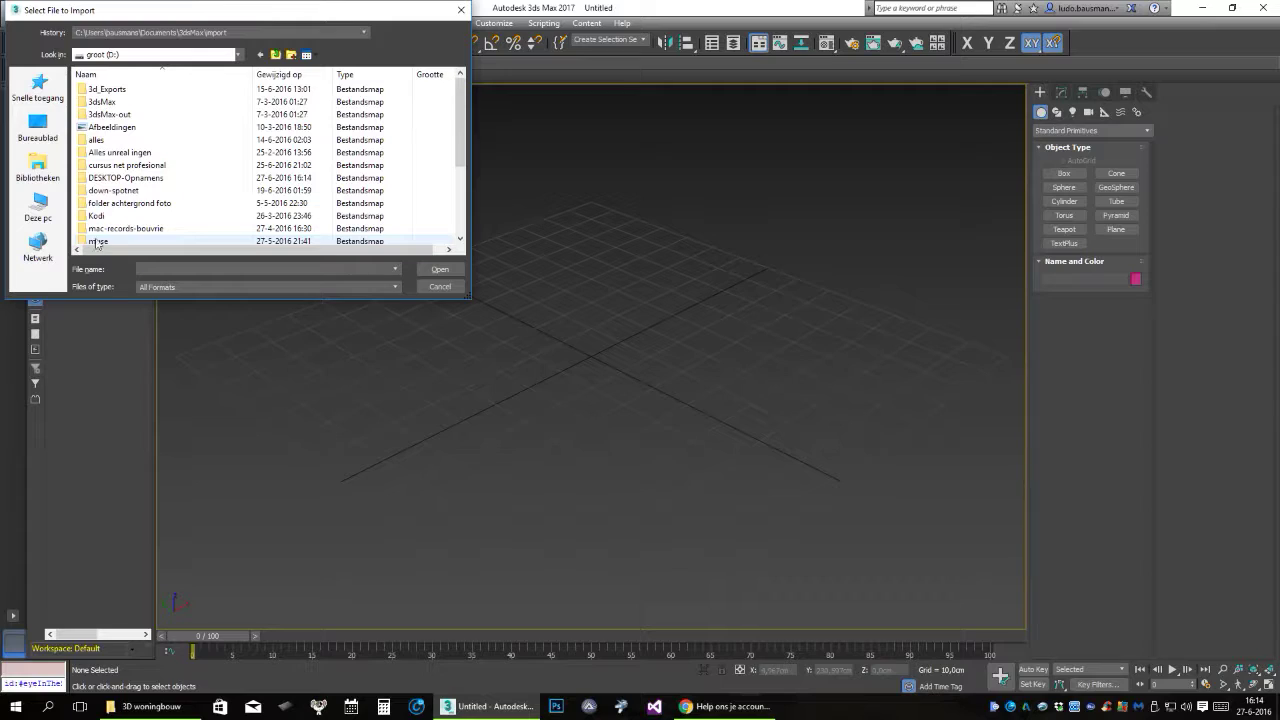
scroll(175, 210, down, 3)
scroll(92, 200, down, 2)
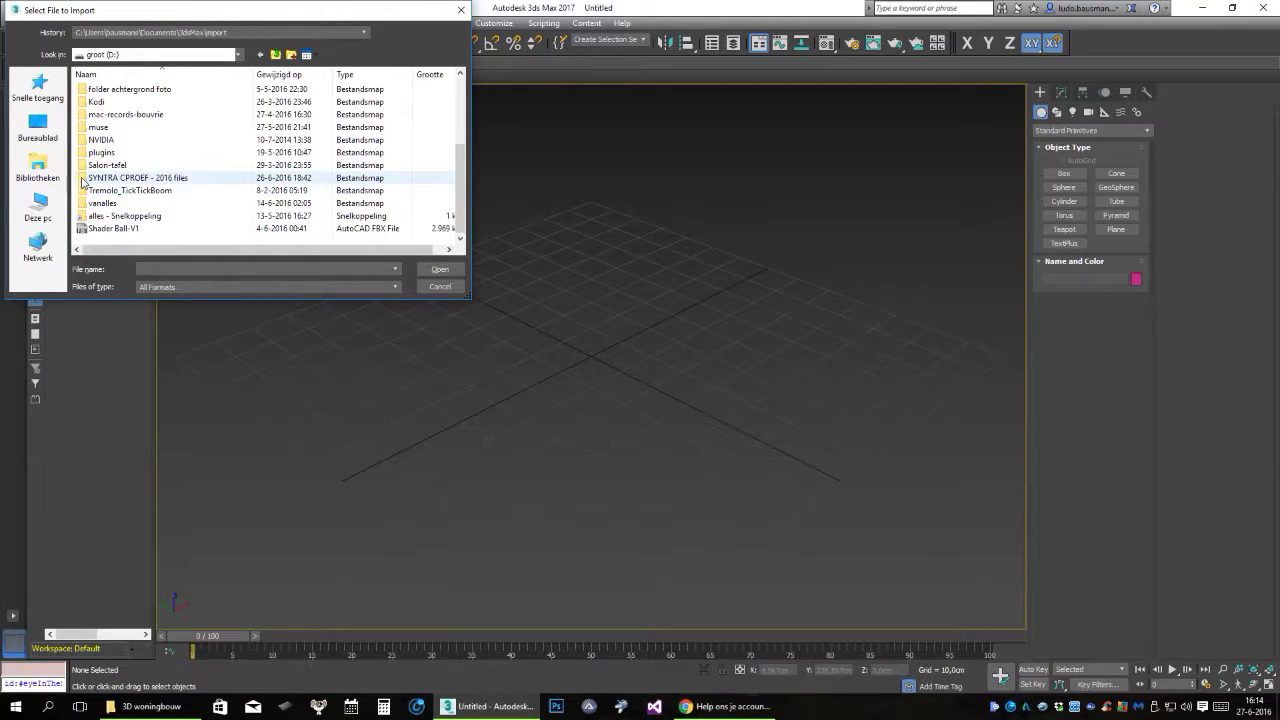
double_click(90, 177)
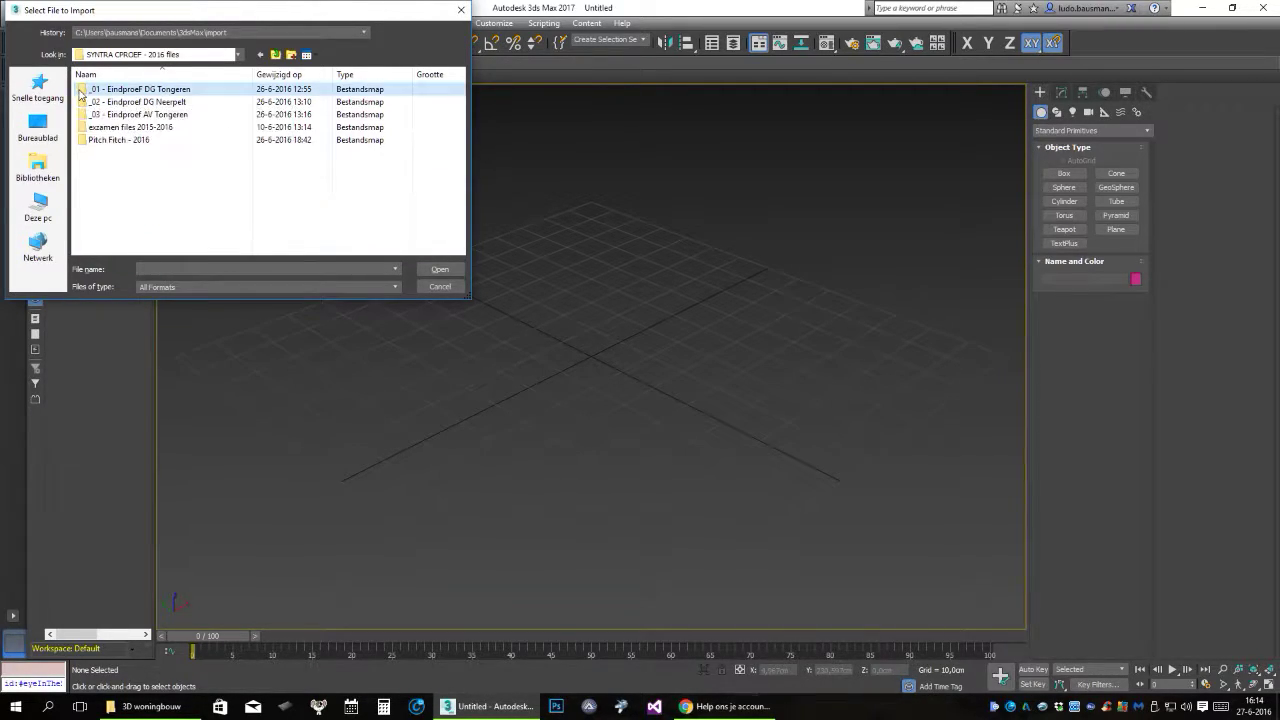
Navigate via Eindproef DG Tongeren and JURYPROEF to 3D woningbouw and choose the AutoCAD drawing.
double_click(82, 91)
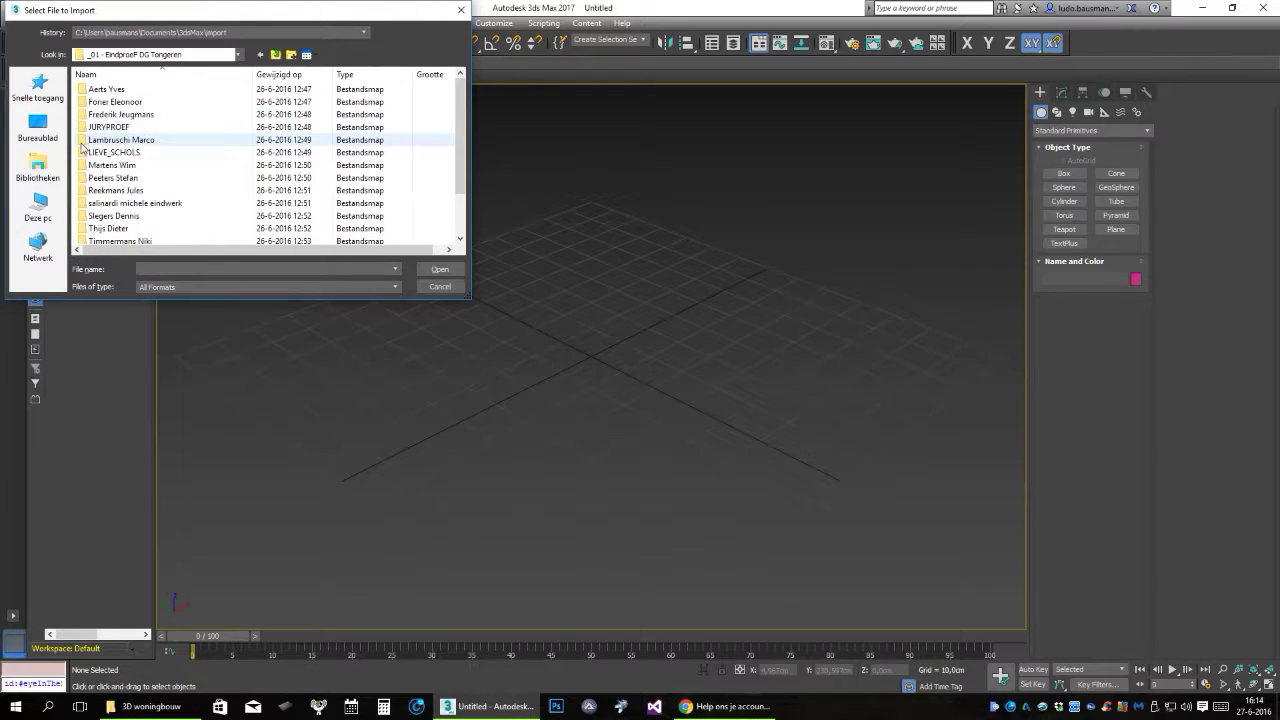
double_click(95, 127)
double_click(84, 91)
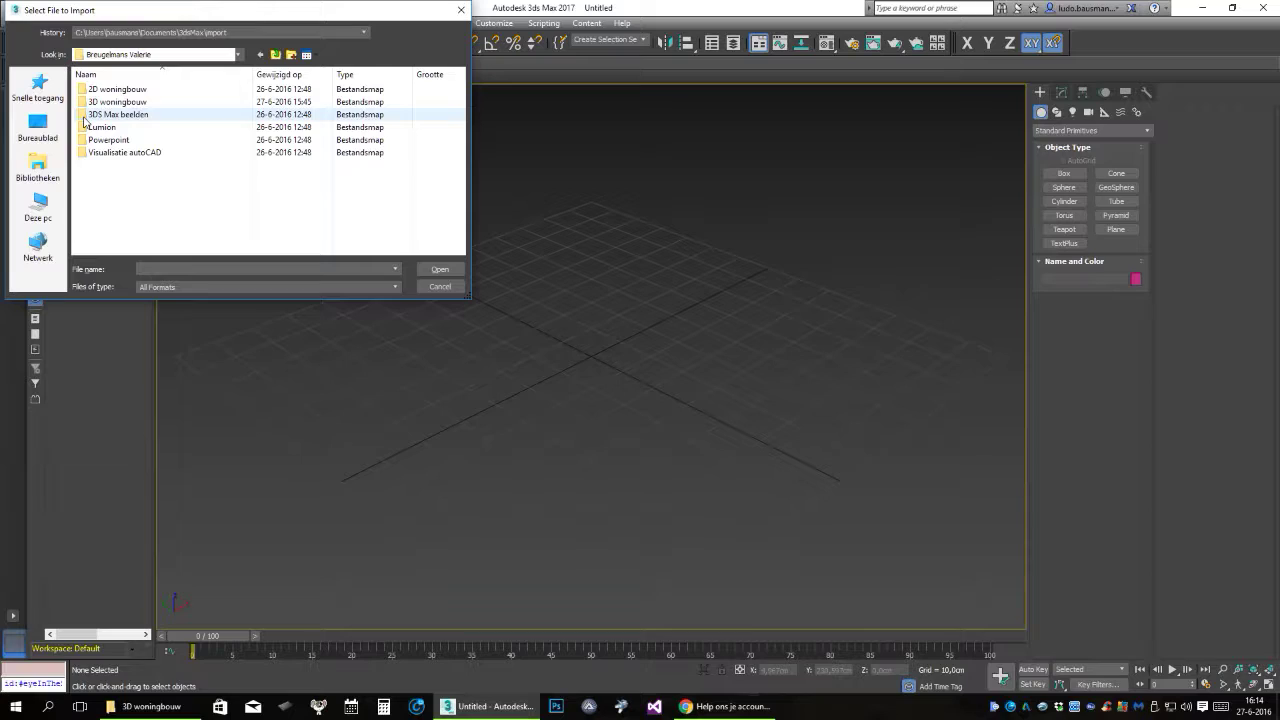
double_click(100, 115)
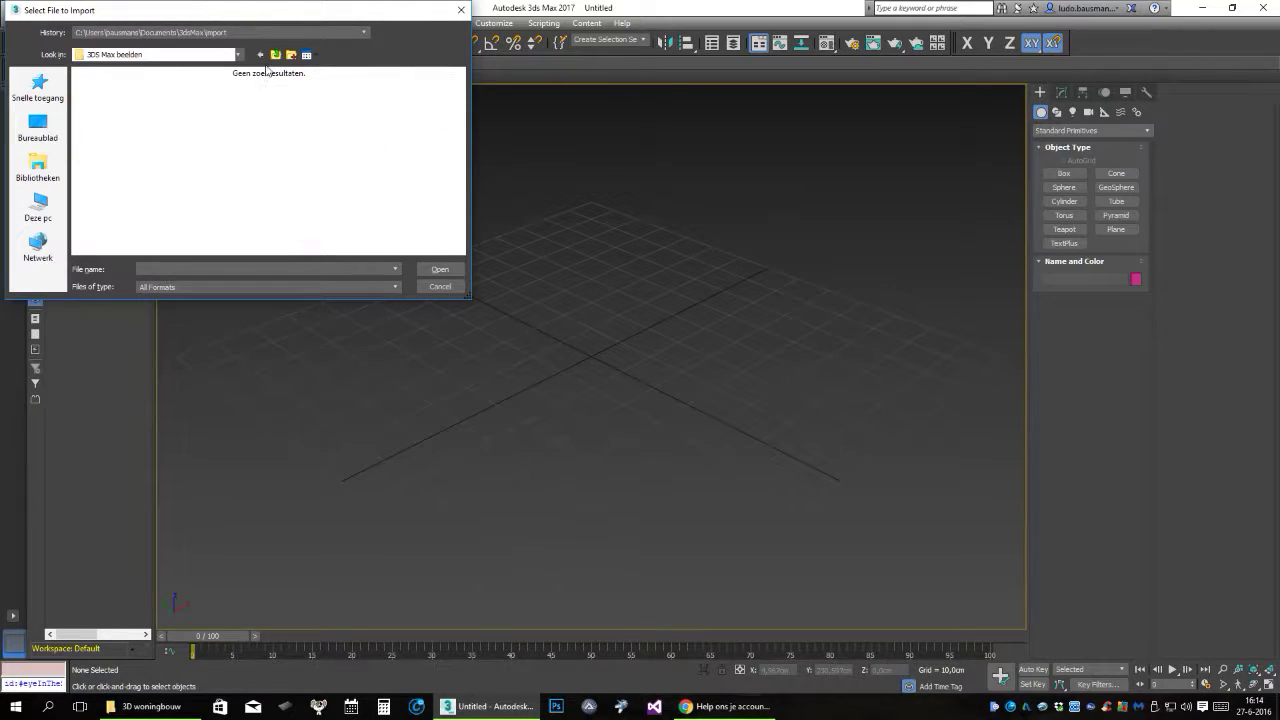
click(275, 54)
double_click(84, 101)
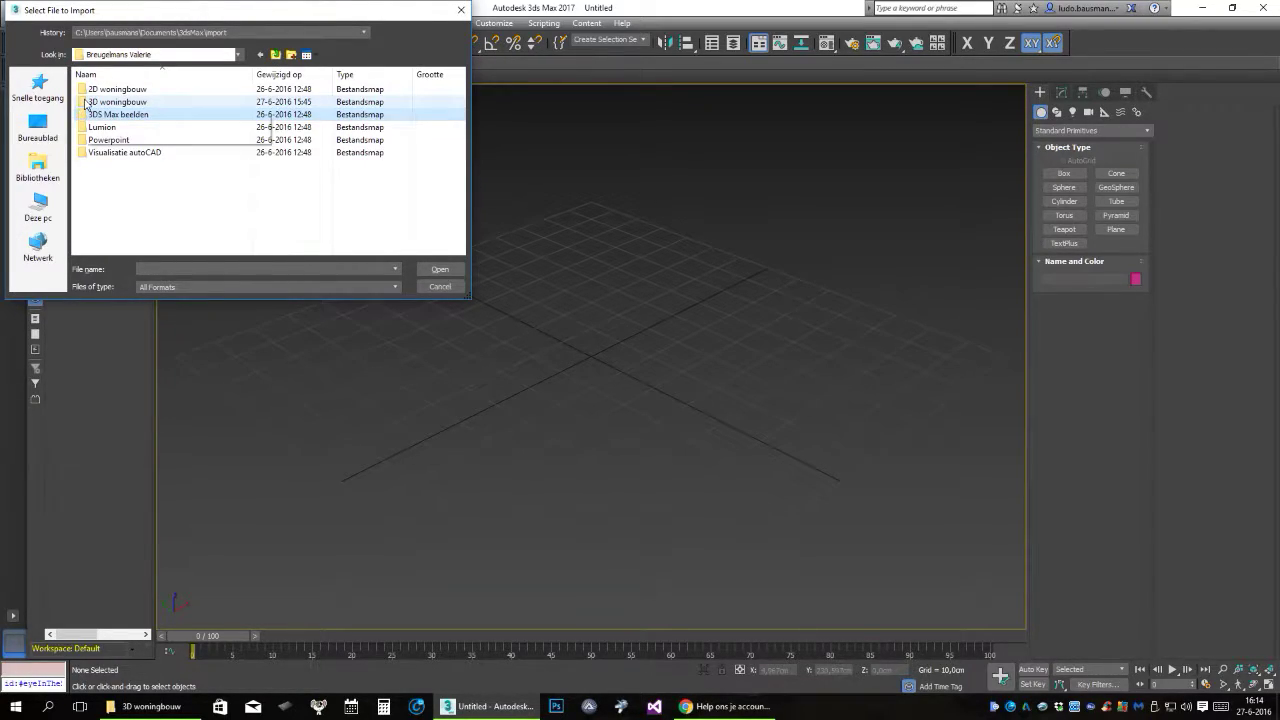
click(150, 89)
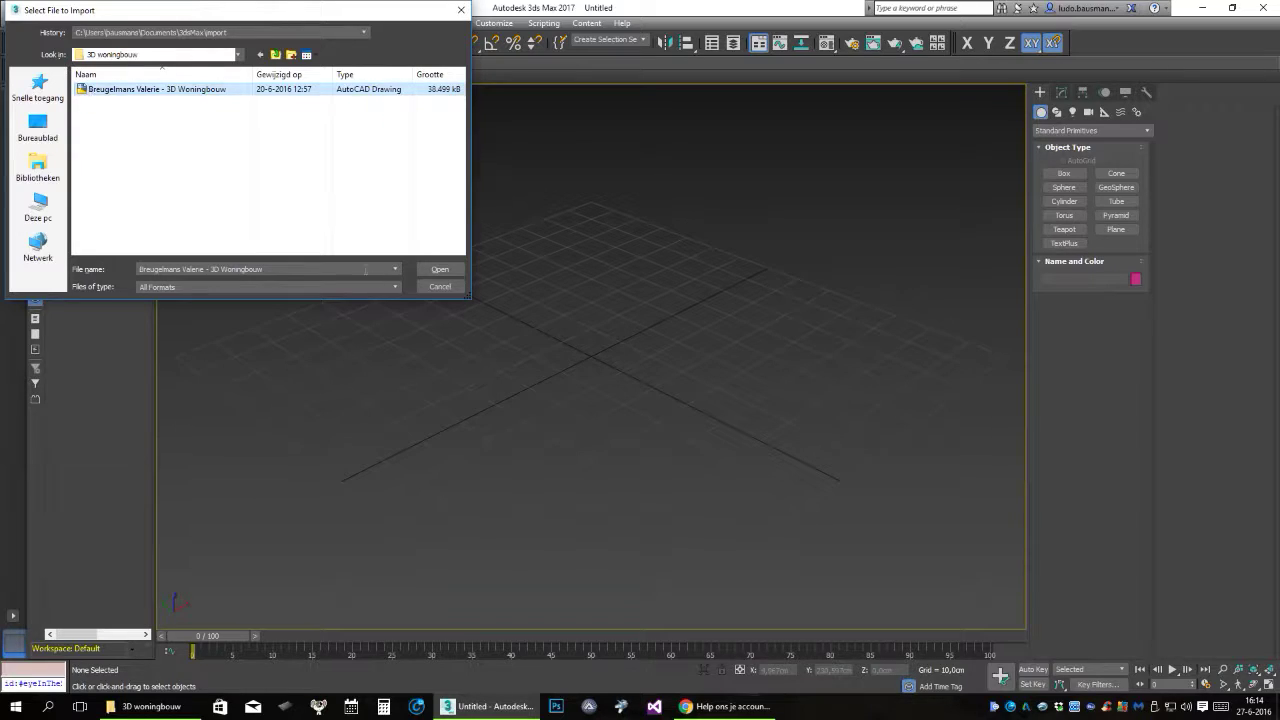
click(436, 269)
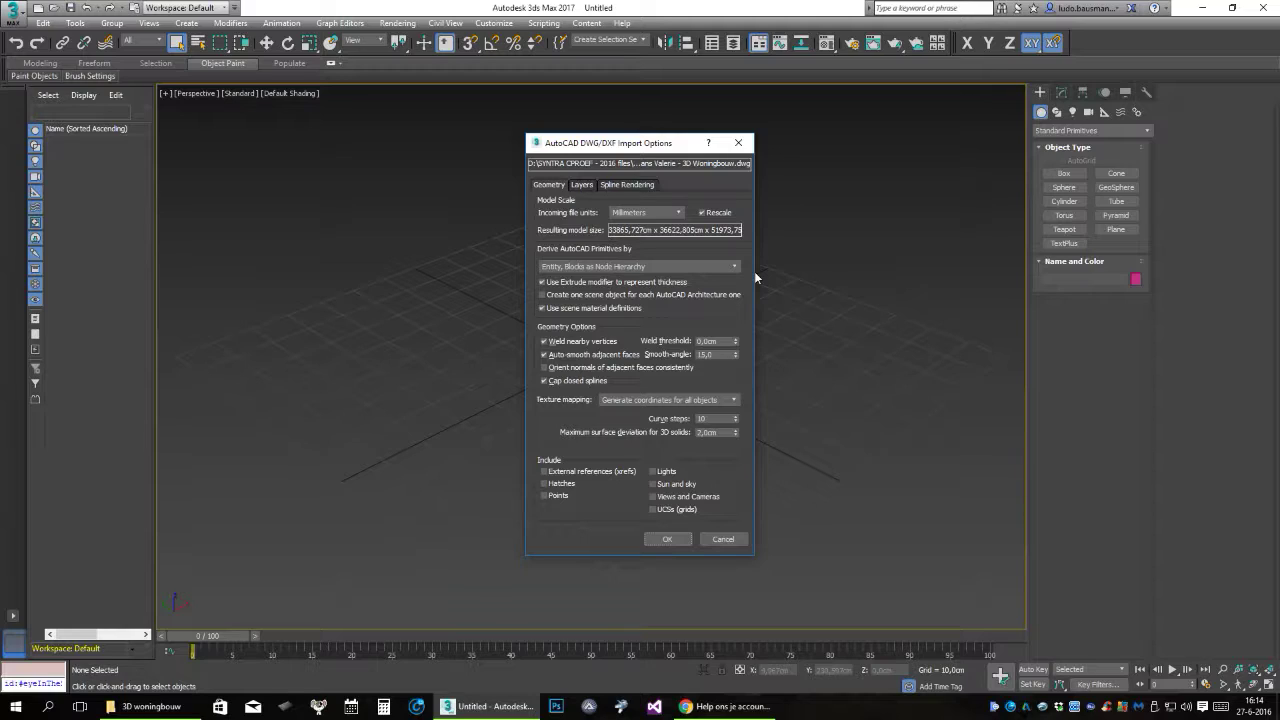
Set Derive AutoCAD Primitives by to Entity, Blocks as Node Hierarchy and confirm the import.
click(736, 266)
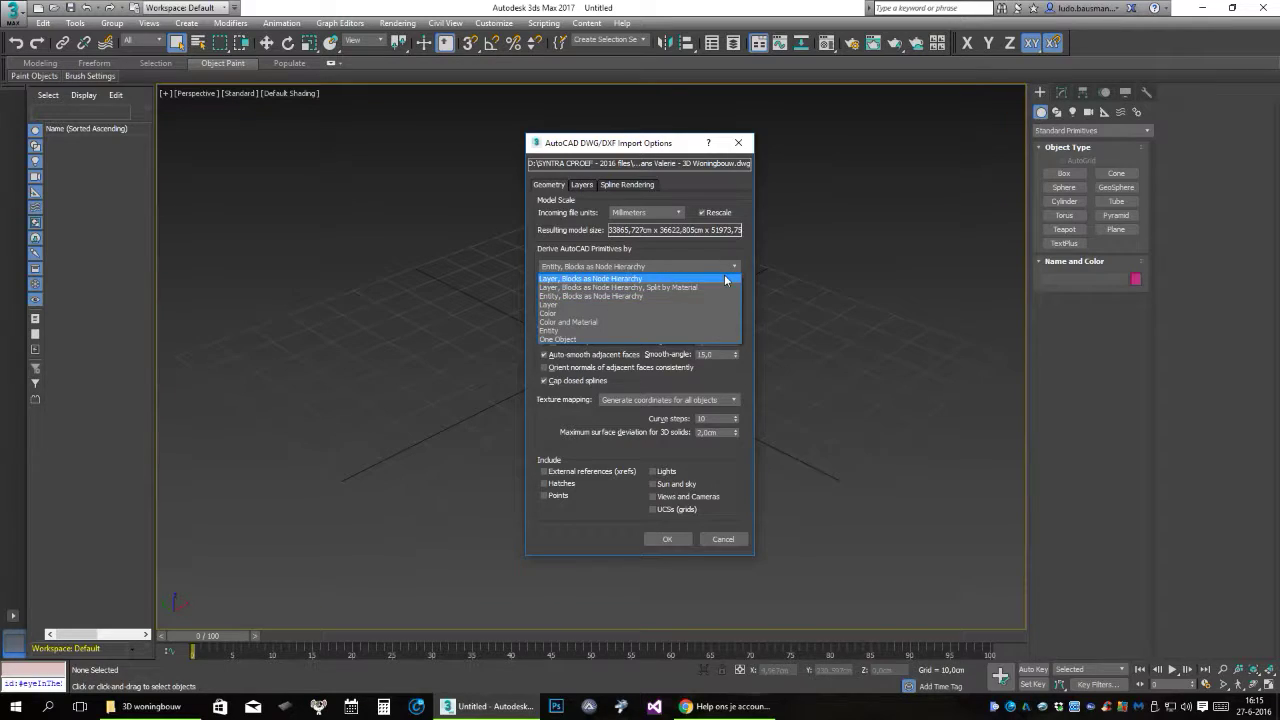
click(715, 290)
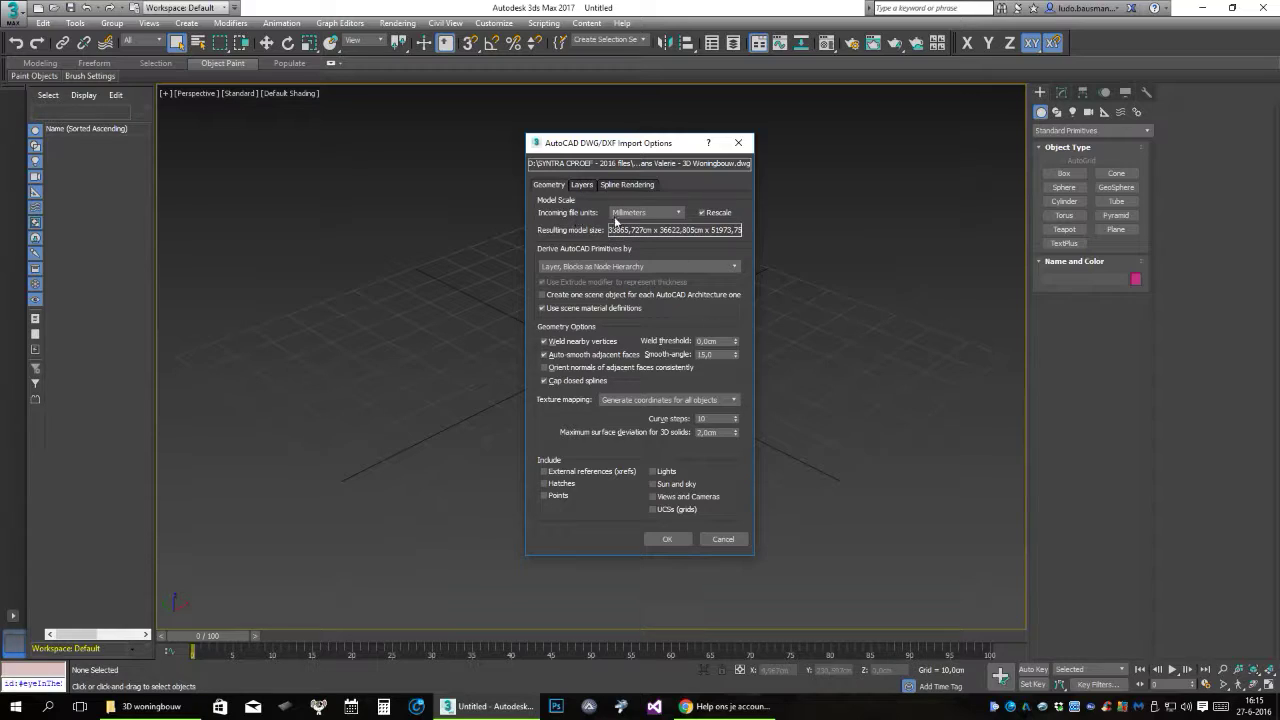
click(733, 267)
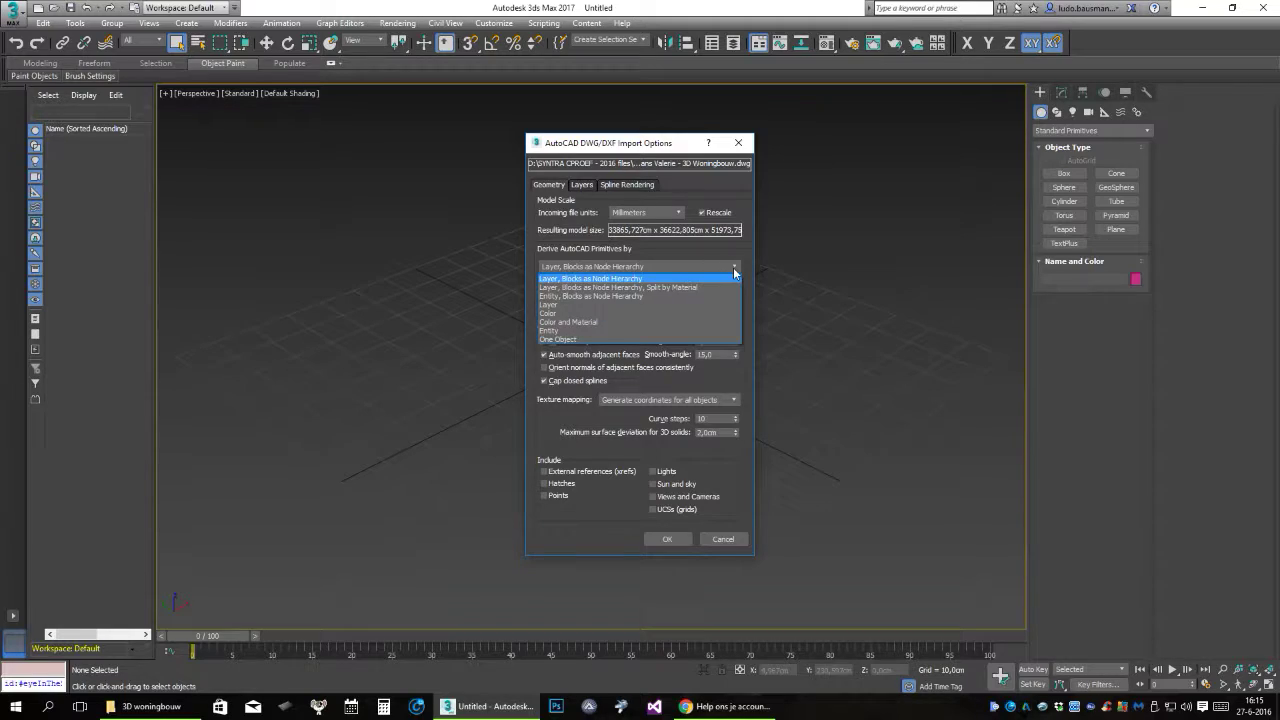
click(580, 298)
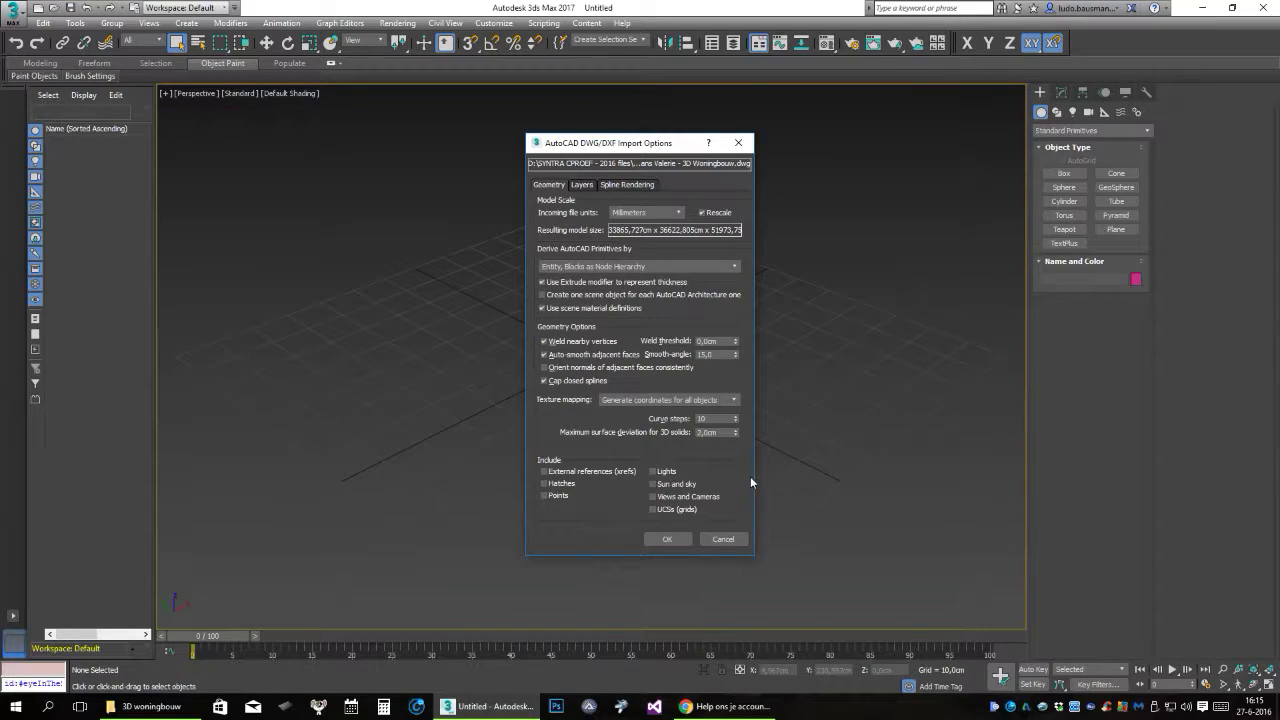
click(668, 539)
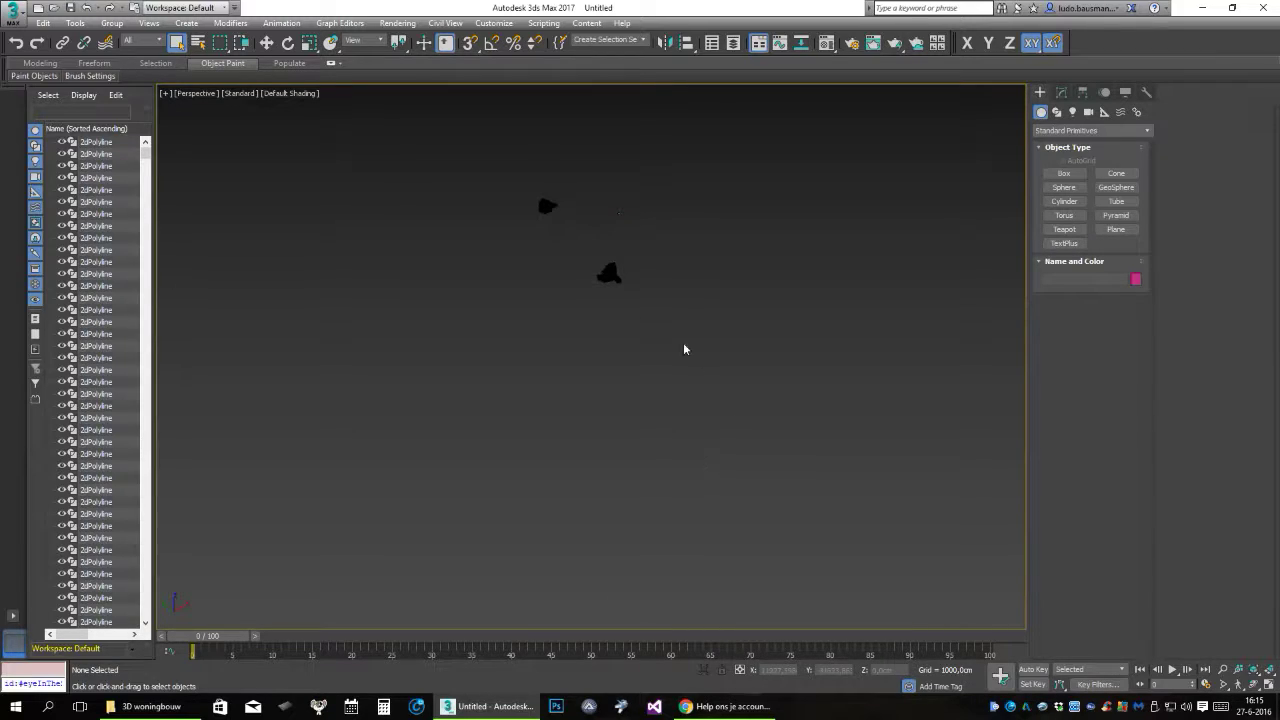
Delete the stray solids floating near the top of the viewport.
scroll(612, 258, up, 3)
drag(602, 130, 748, 274)
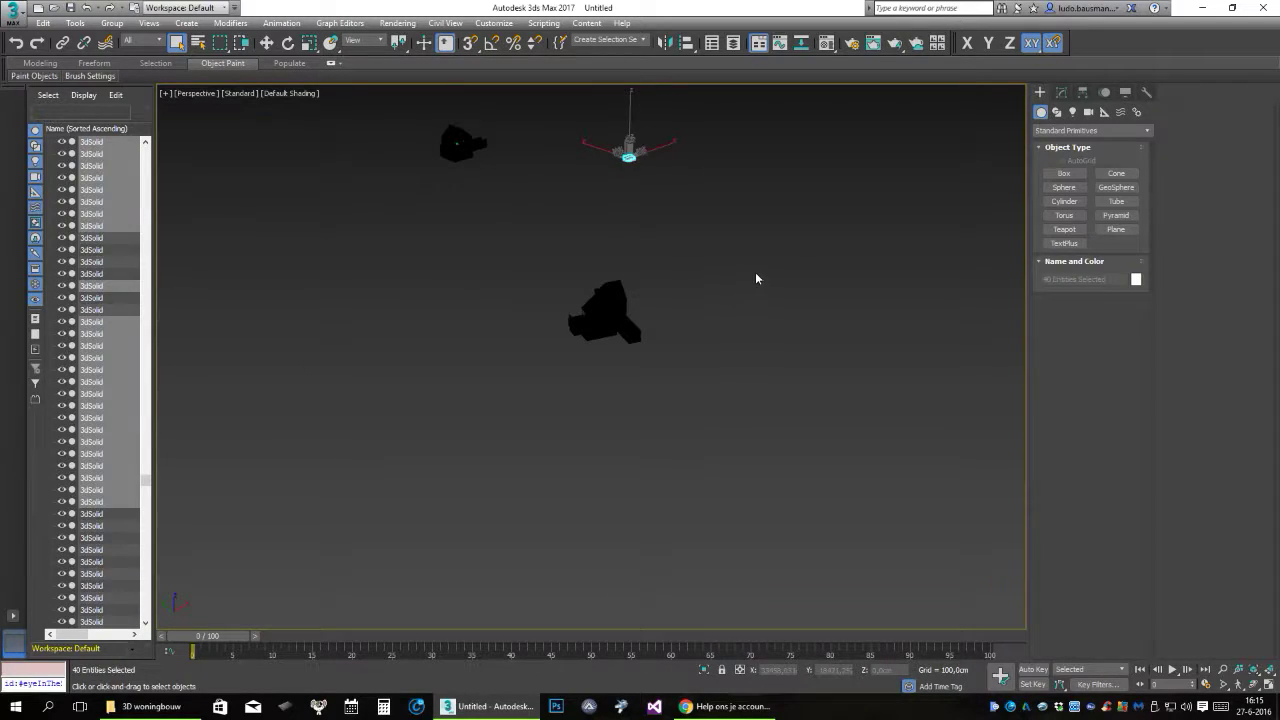
key(Delete)
drag(372, 109, 539, 183)
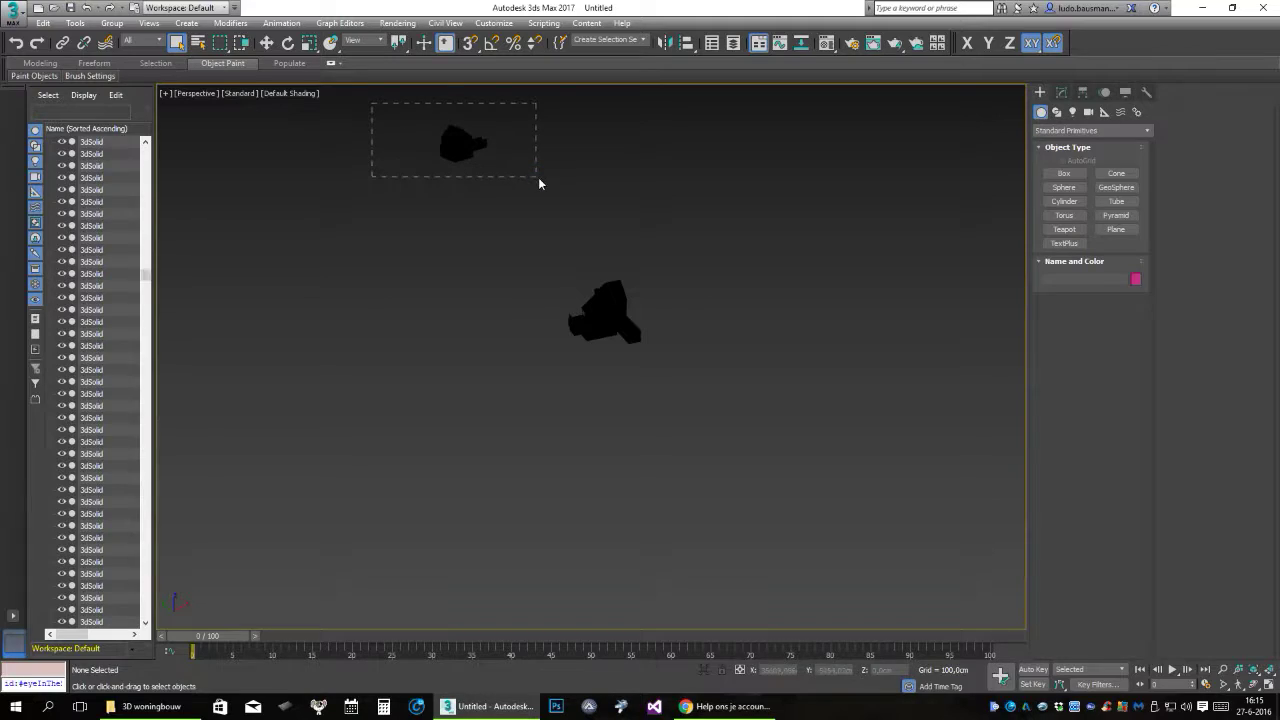
key(Delete)
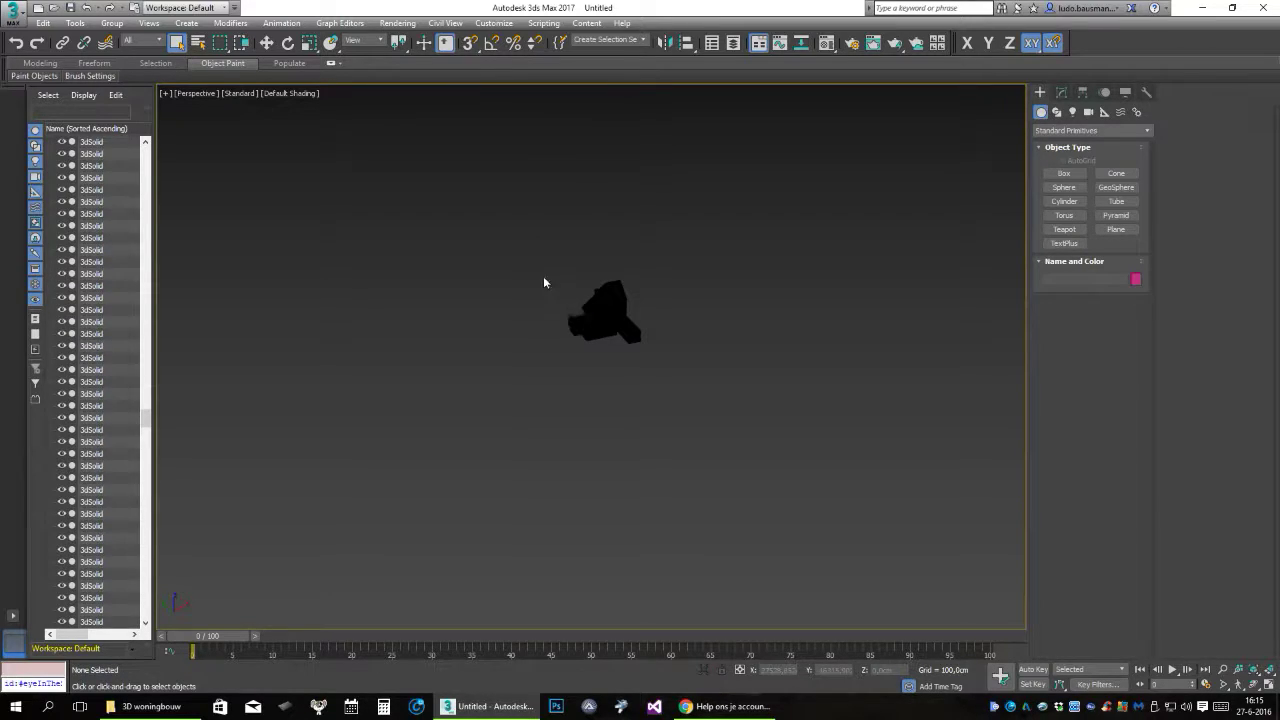
scroll(605, 365, up, 3)
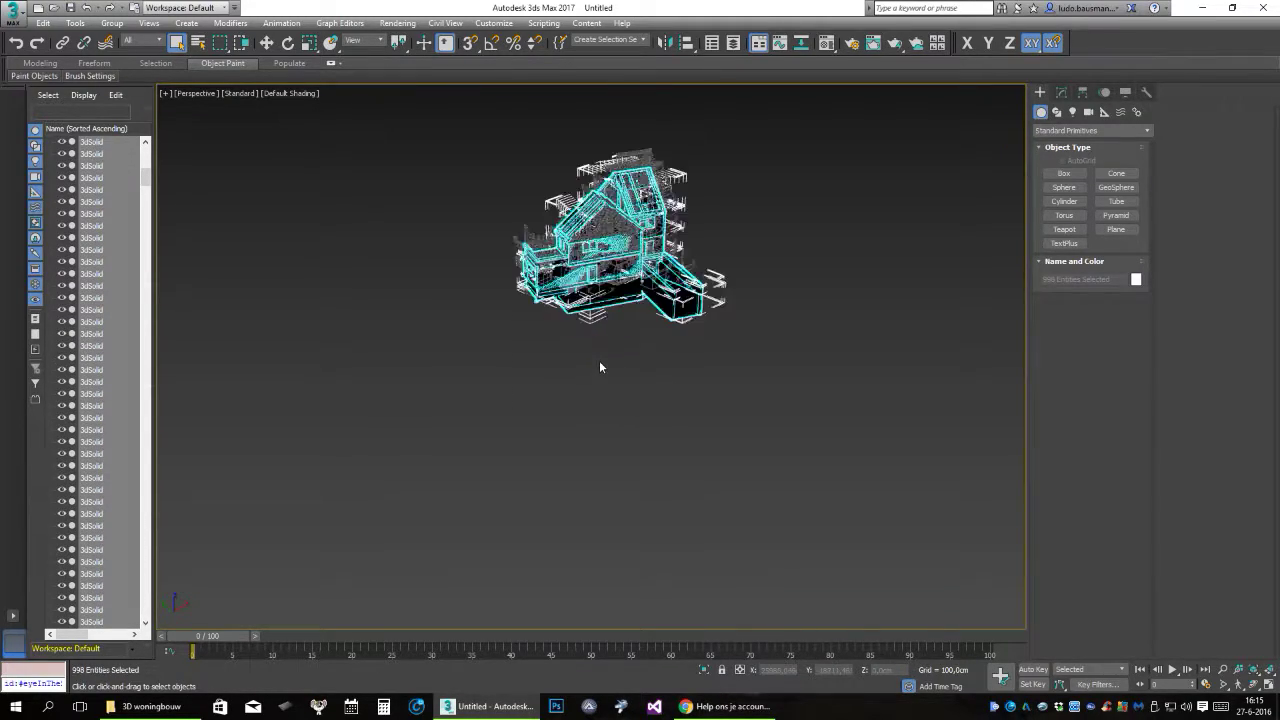
key(Delete)
Orbit back to the house and window-select the whole model.
mouse_move(637, 413)
alt+middle_down()
mouse_move(574, 374)
mouse_move(557, 380)
mouse_move(620, 380)
mouse_move(561, 353)
mouse_move(557, 400)
mouse_move(546, 397)
mouse_move(594, 389)
mouse_move(574, 393)
mouse_move(569, 377)
alt+middle_up()
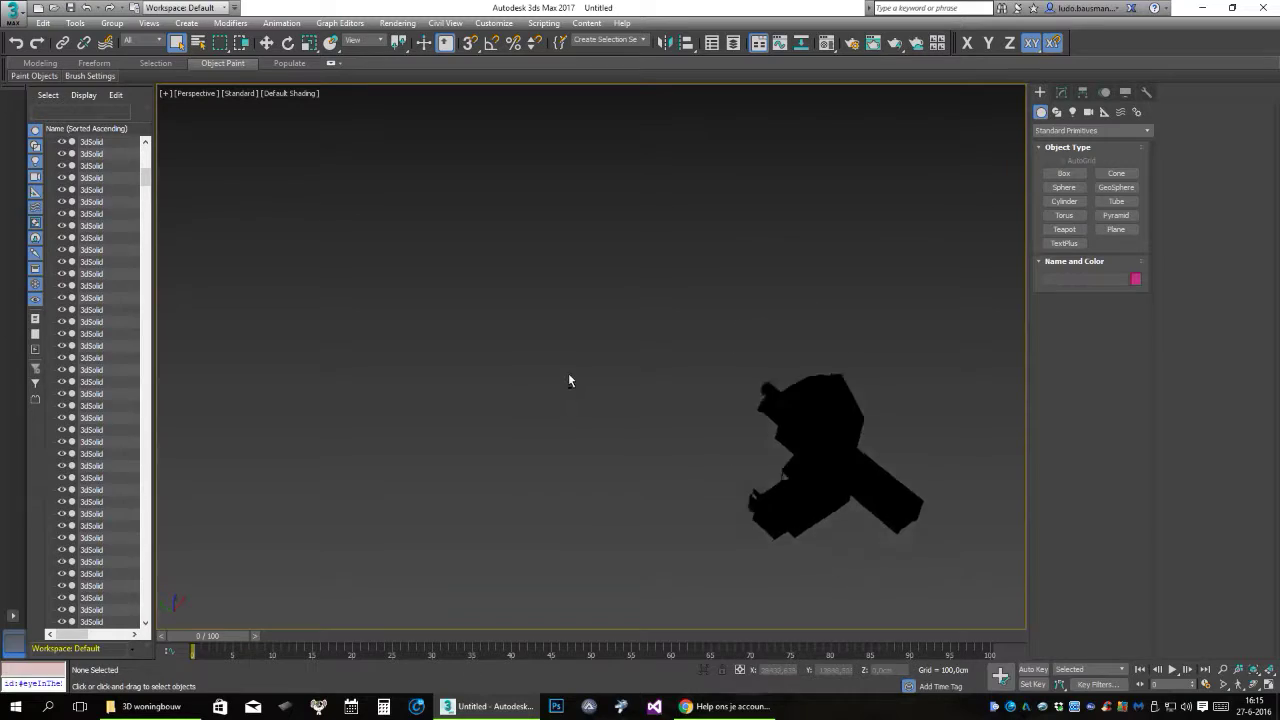
scroll(570, 370, down, 5)
drag(733, 477, 922, 356)
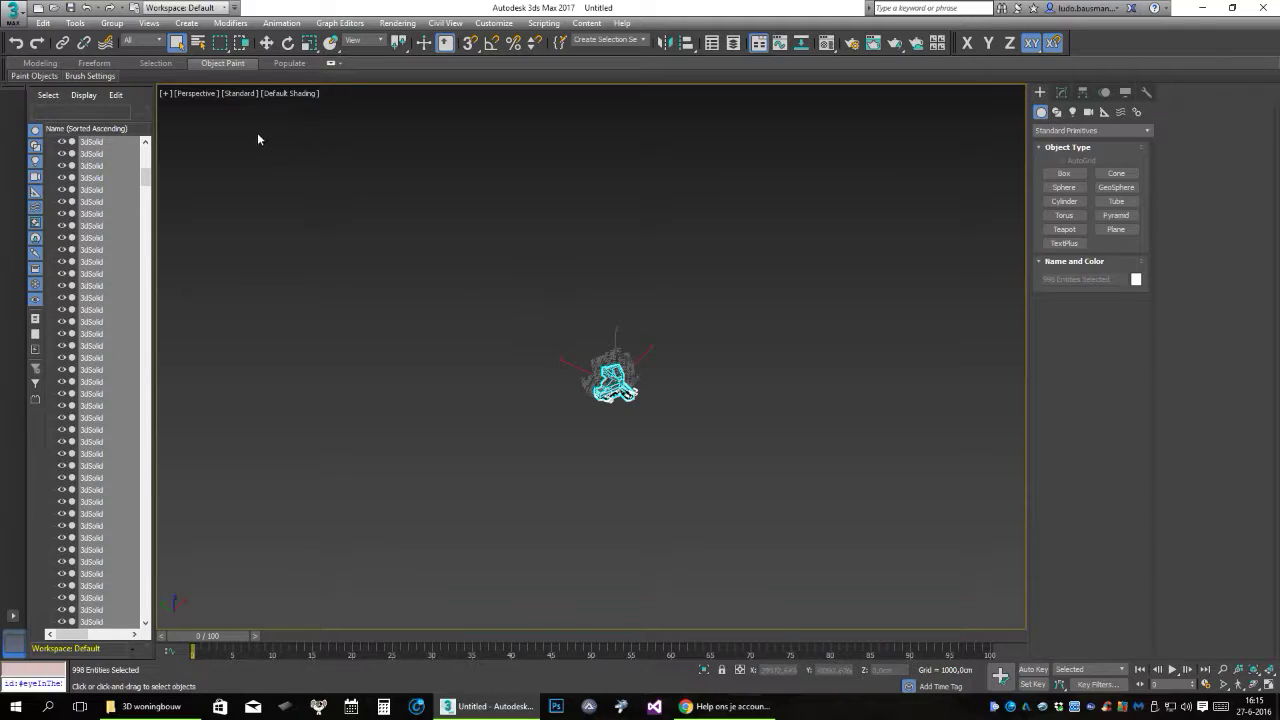
Group the selected house objects as Group001.
click(111, 22)
click(122, 37)
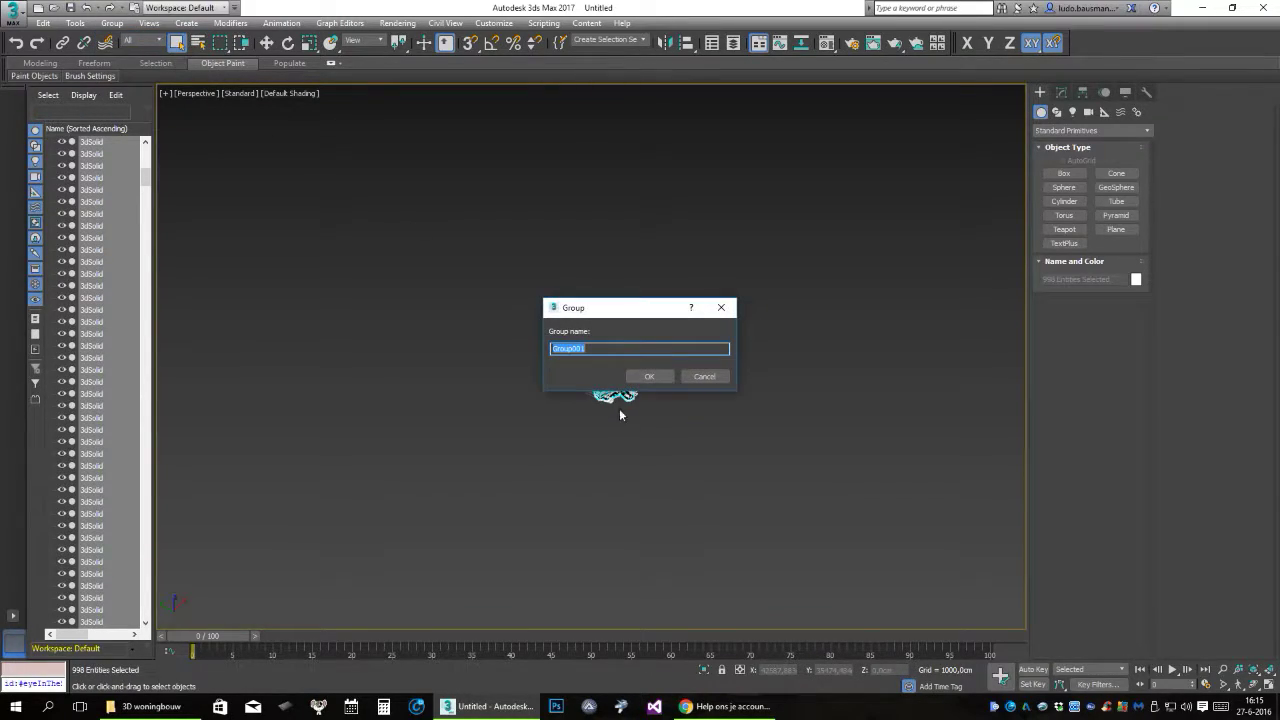
click(652, 374)
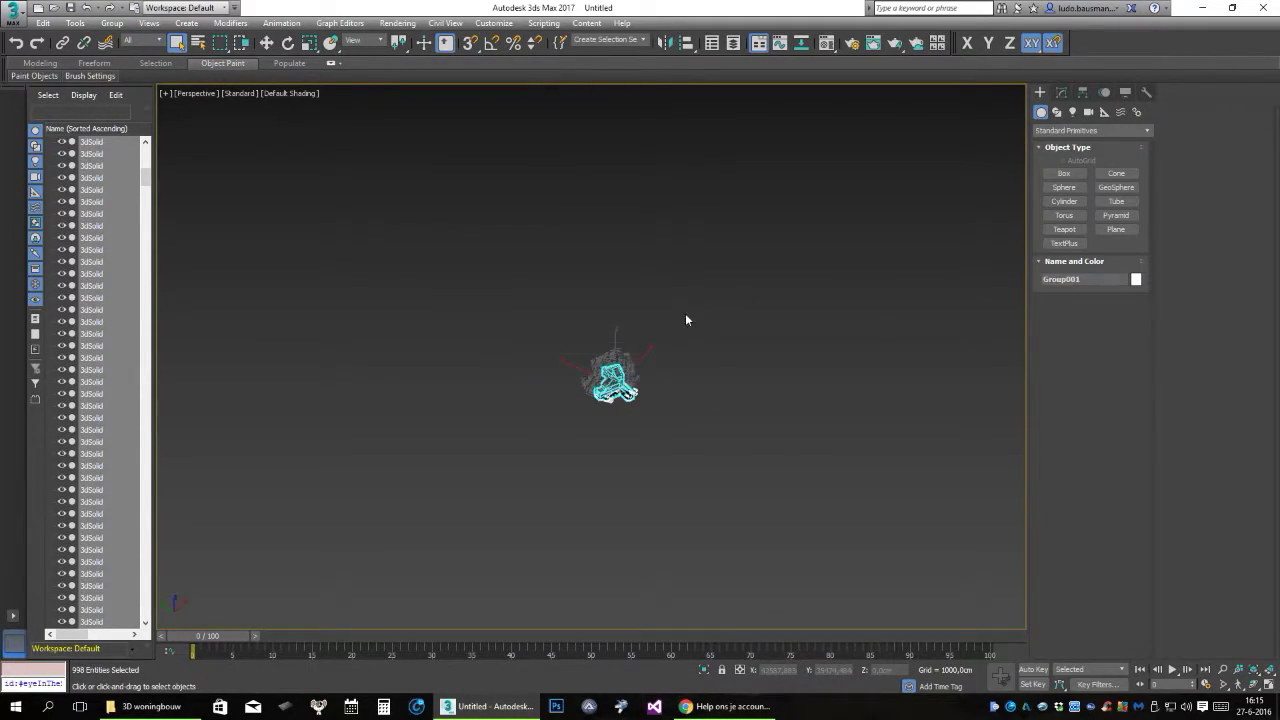
Set the group's X, Y and Z position to 0.
click(266, 42)
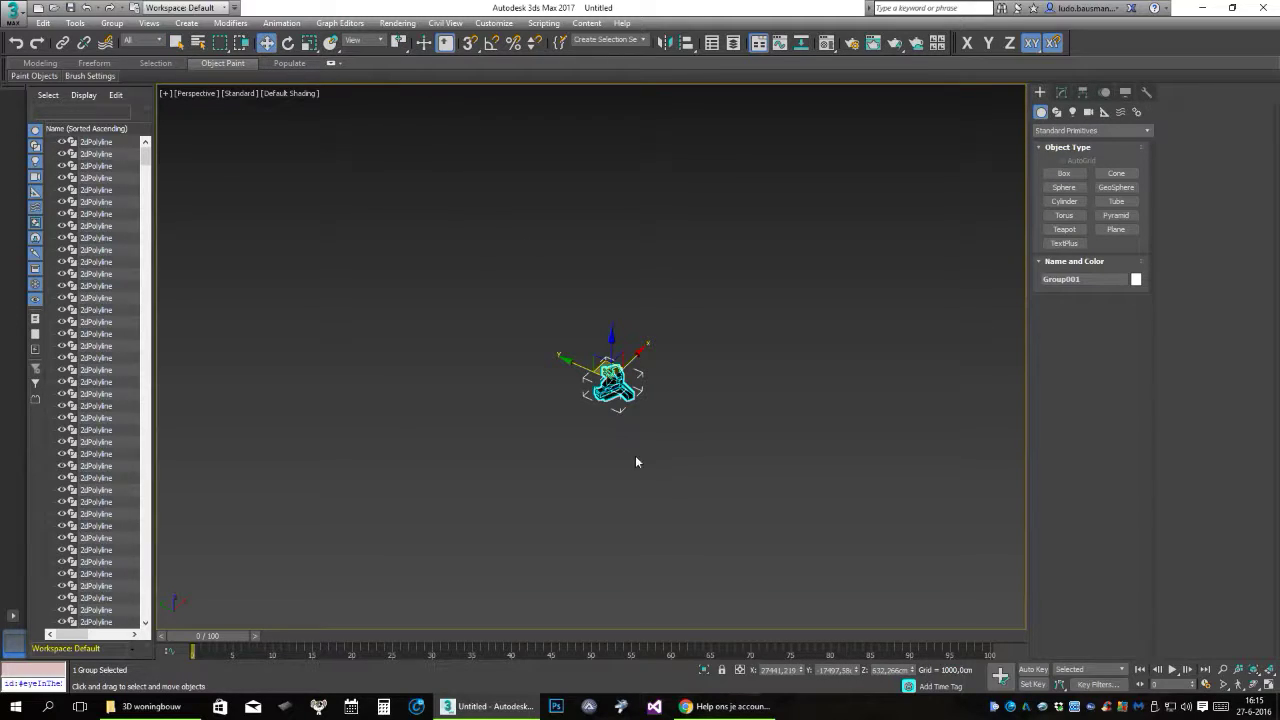
right_click(802, 672)
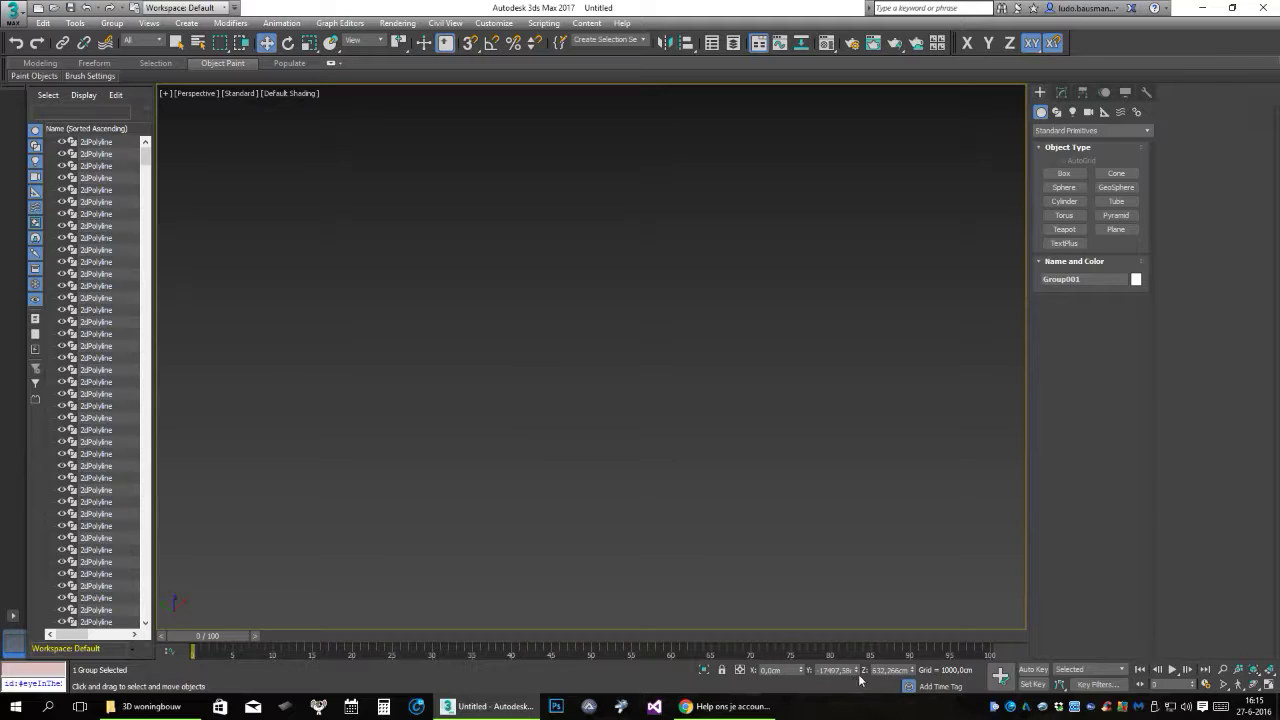
right_click(856, 672)
right_click(911, 673)
Frame Group001 in the view and orbit down to a low side view of the house.
key(z)
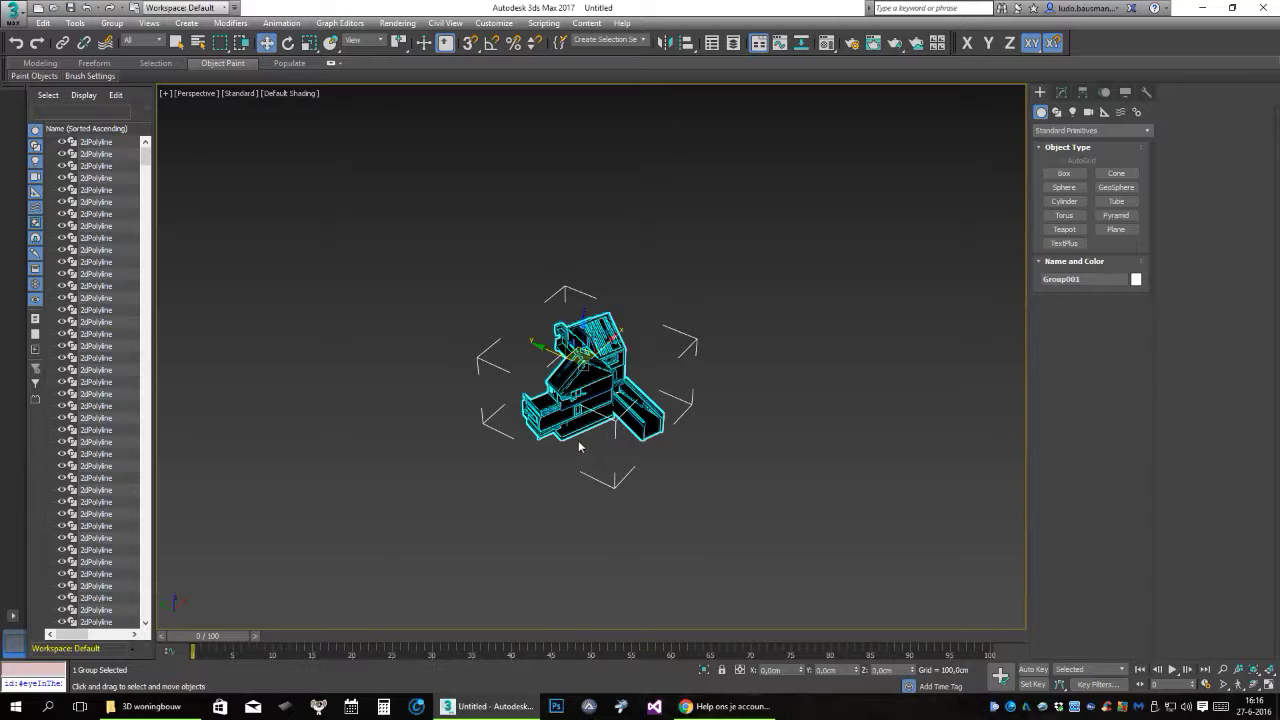
alt+middle_drag(572, 448, 710, 472)
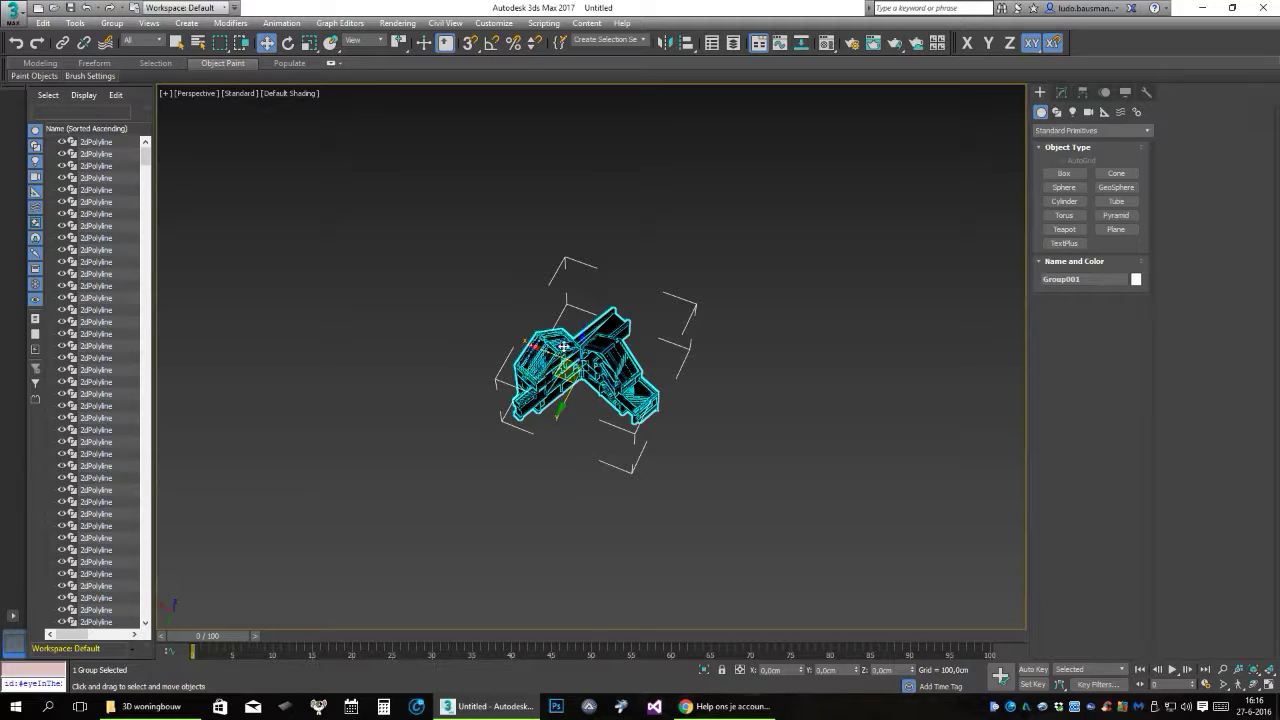
alt+middle_drag(556, 368, 603, 366)
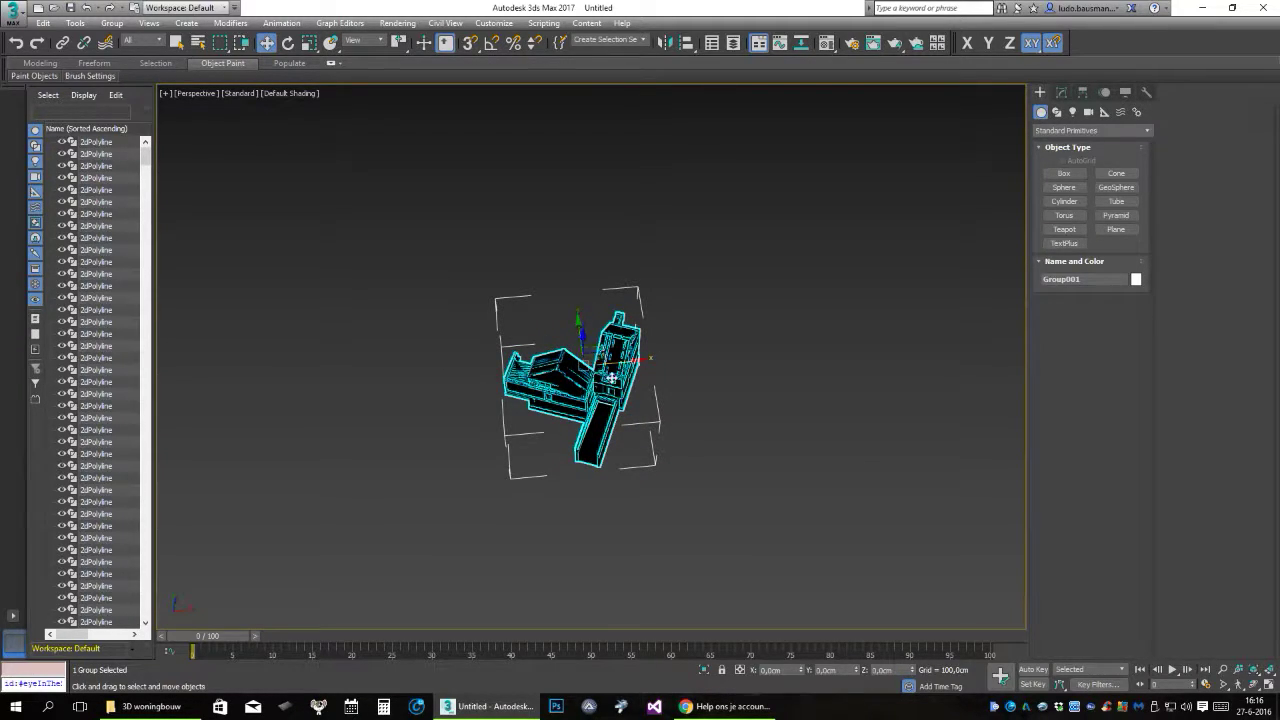
alt+middle_drag(596, 343, 659, 374)
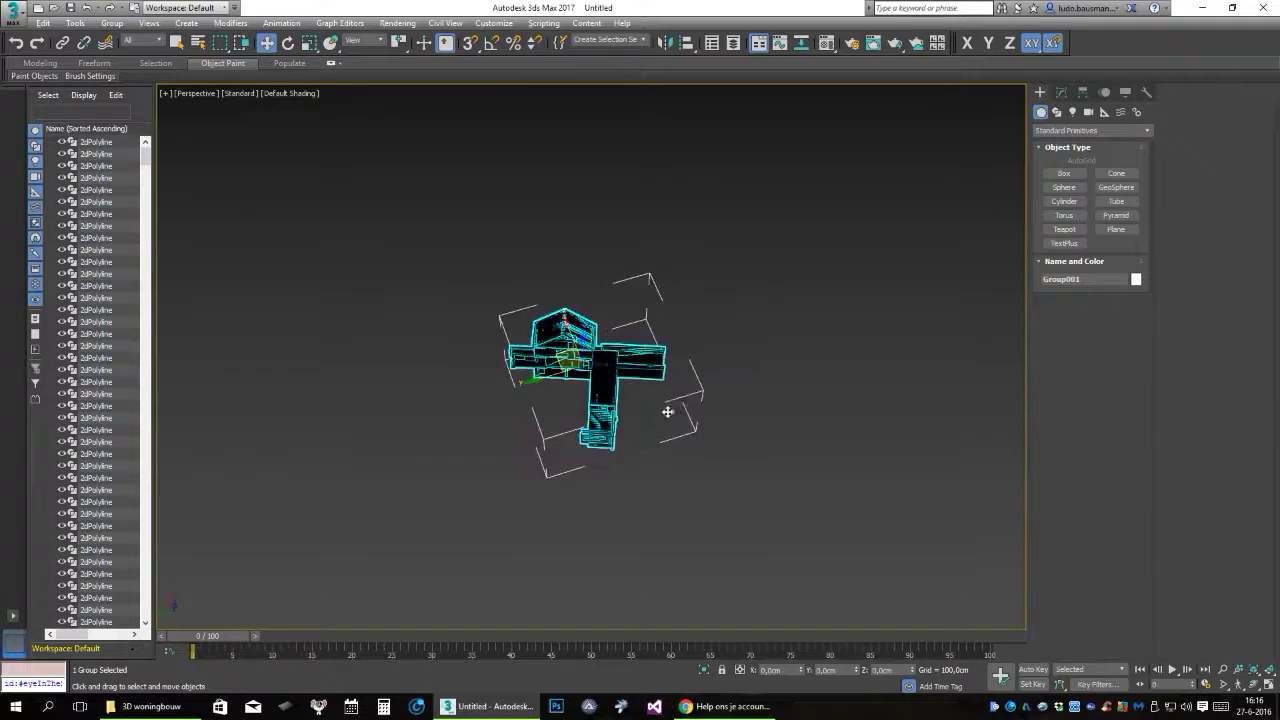
scroll(659, 374, up, 3)
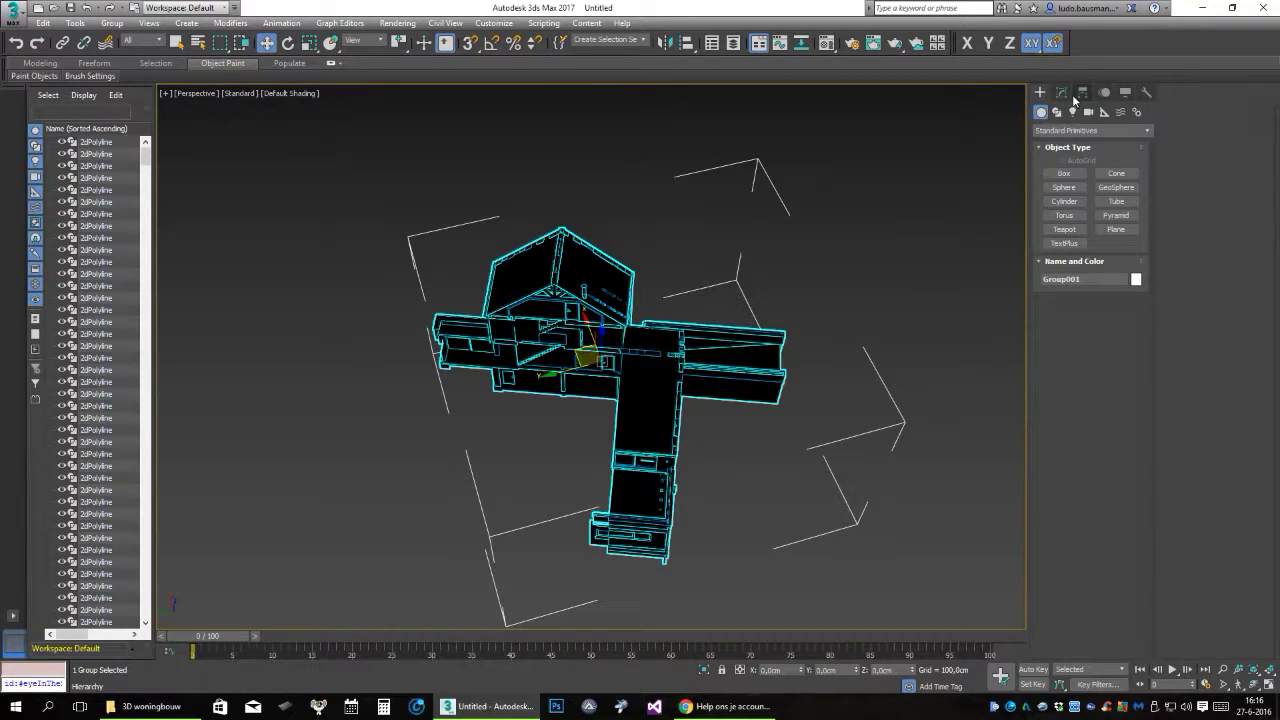
mouse_move(747, 400)
alt+middle_down()
mouse_move(593, 397)
mouse_move(672, 456)
alt+middle_up()
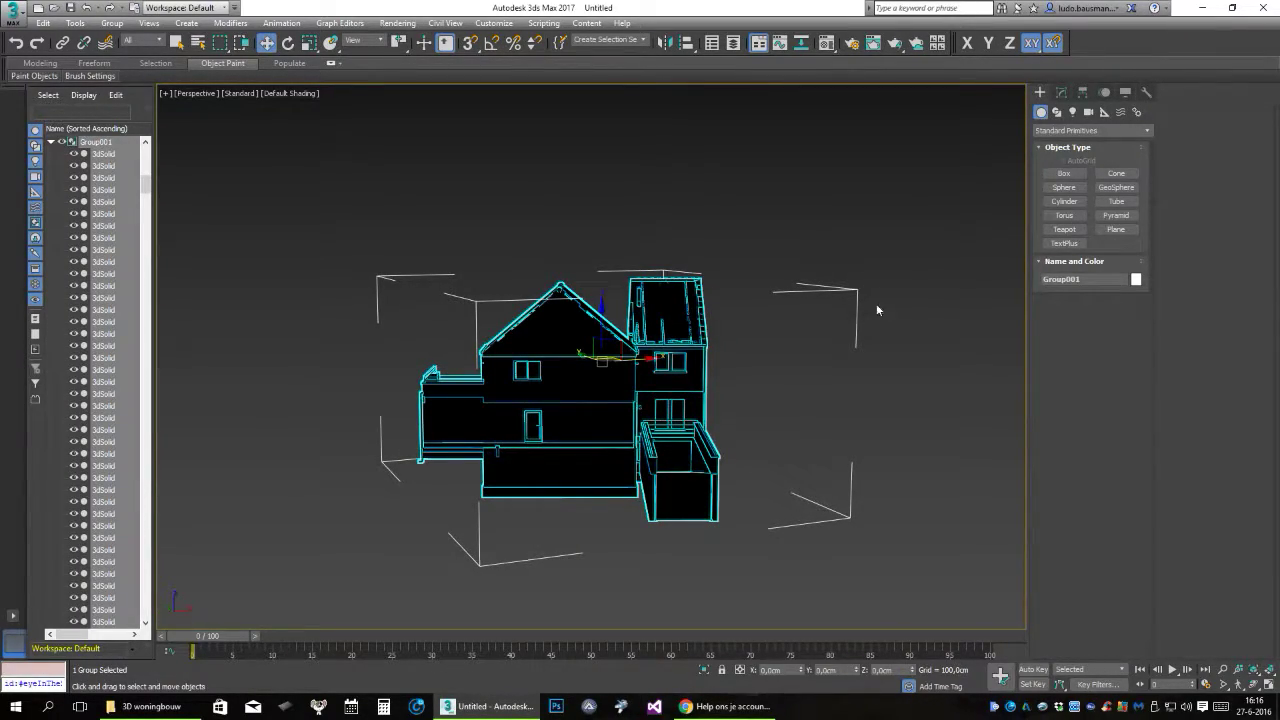
Select the house group and explode it into separate objects.
click(923, 275)
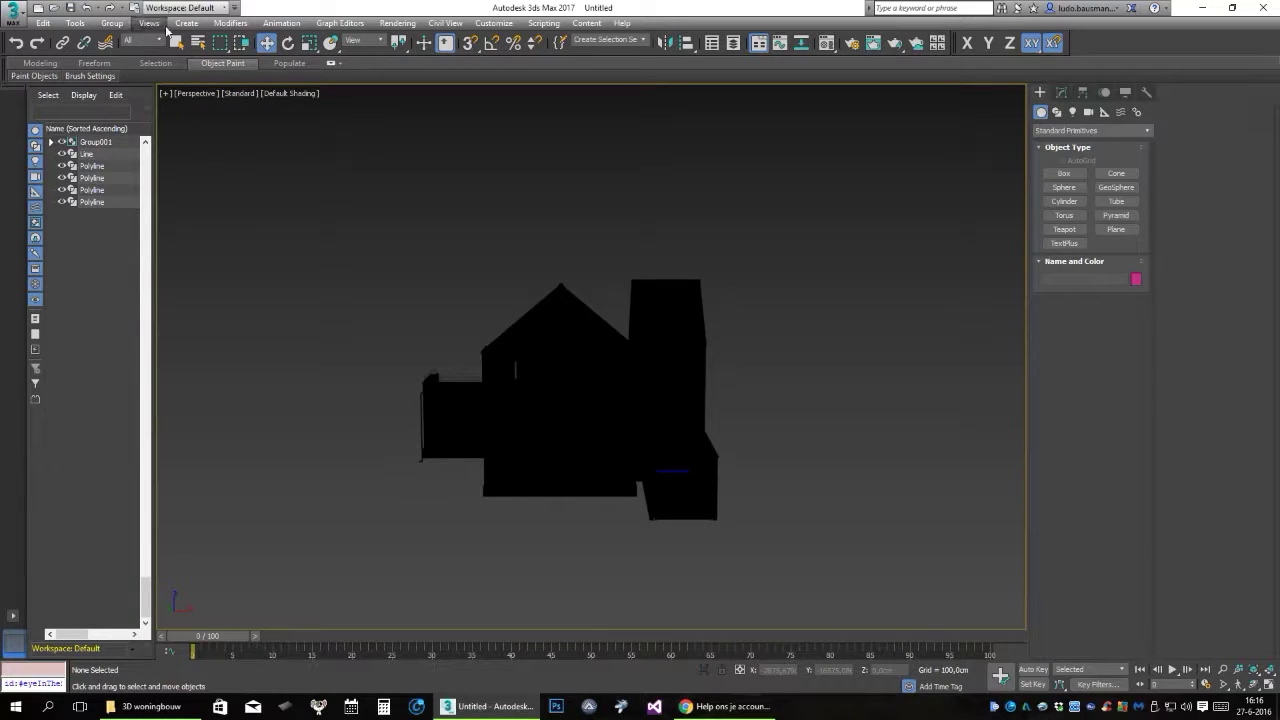
click(112, 23)
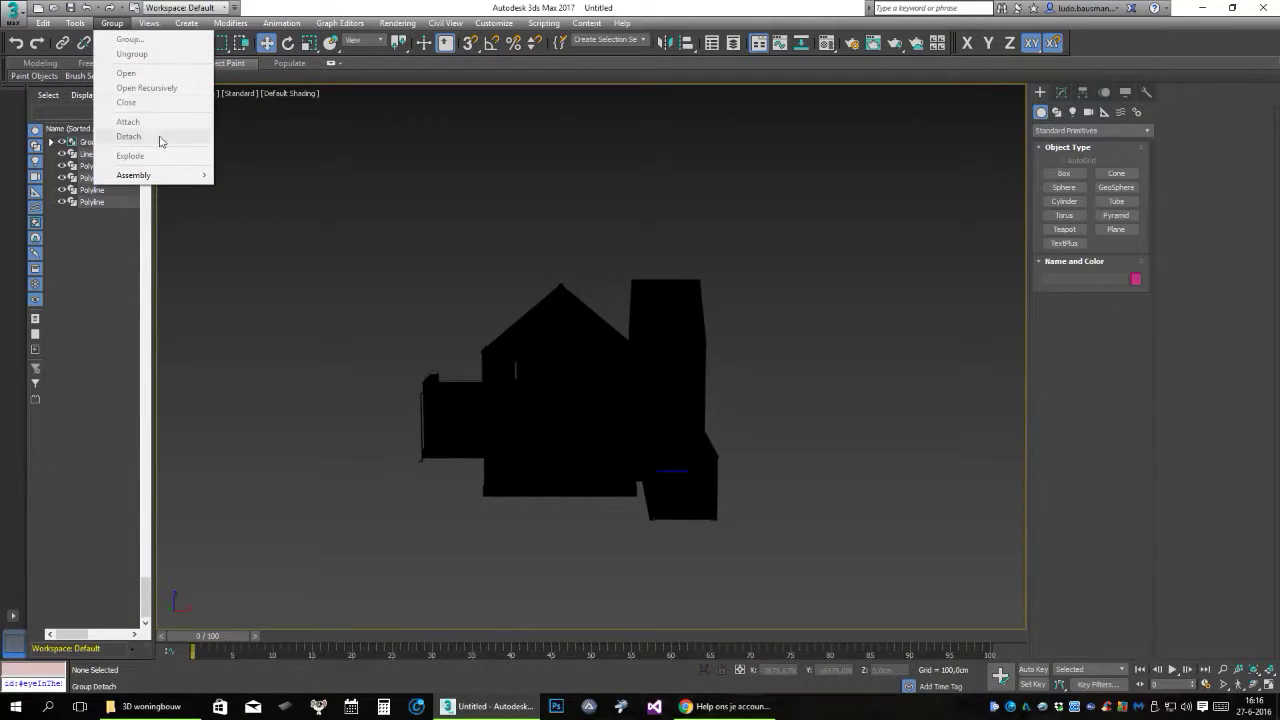
click(353, 243)
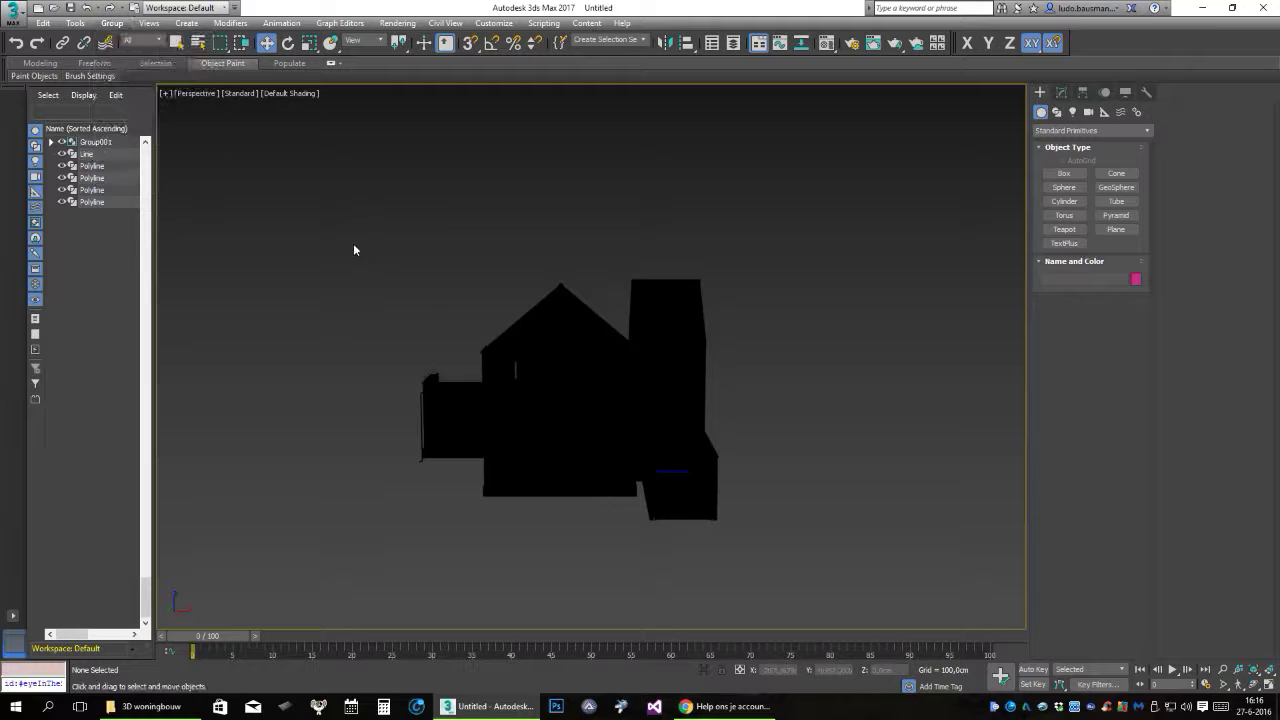
click(546, 387)
click(112, 23)
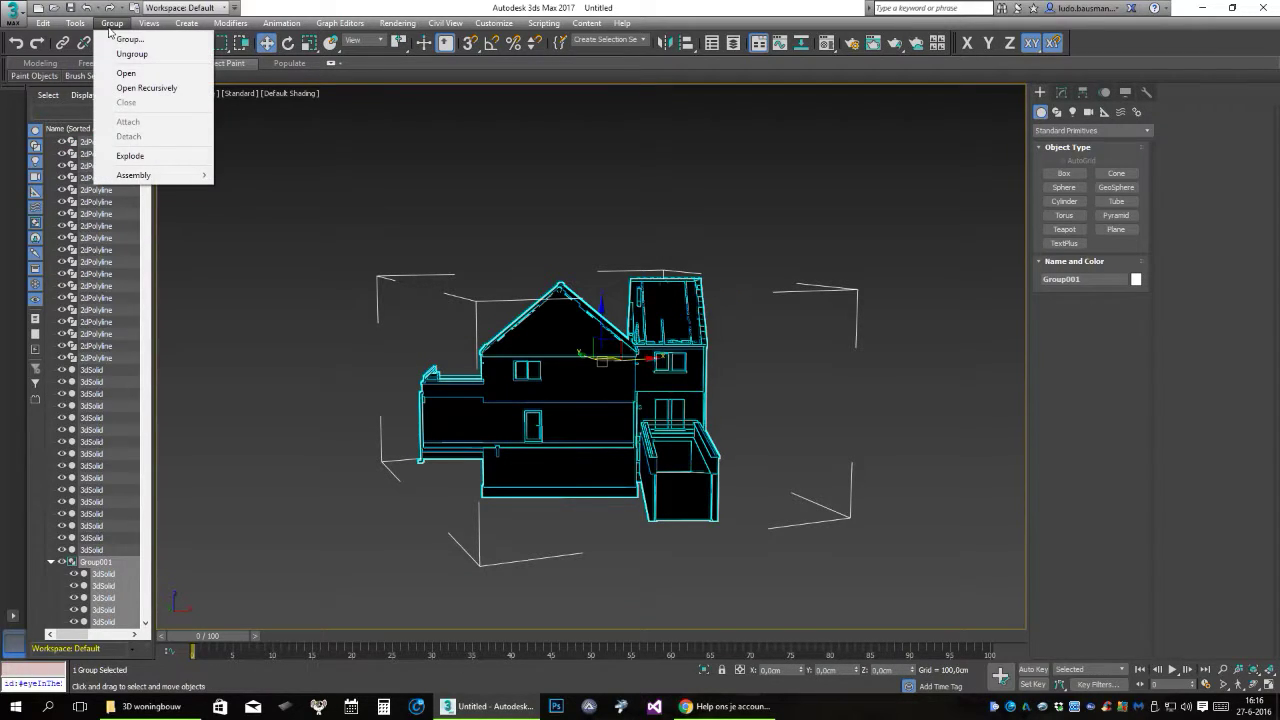
click(165, 156)
Select the small box, invert the selection with Ctrl+I and delete everything else.
click(801, 501)
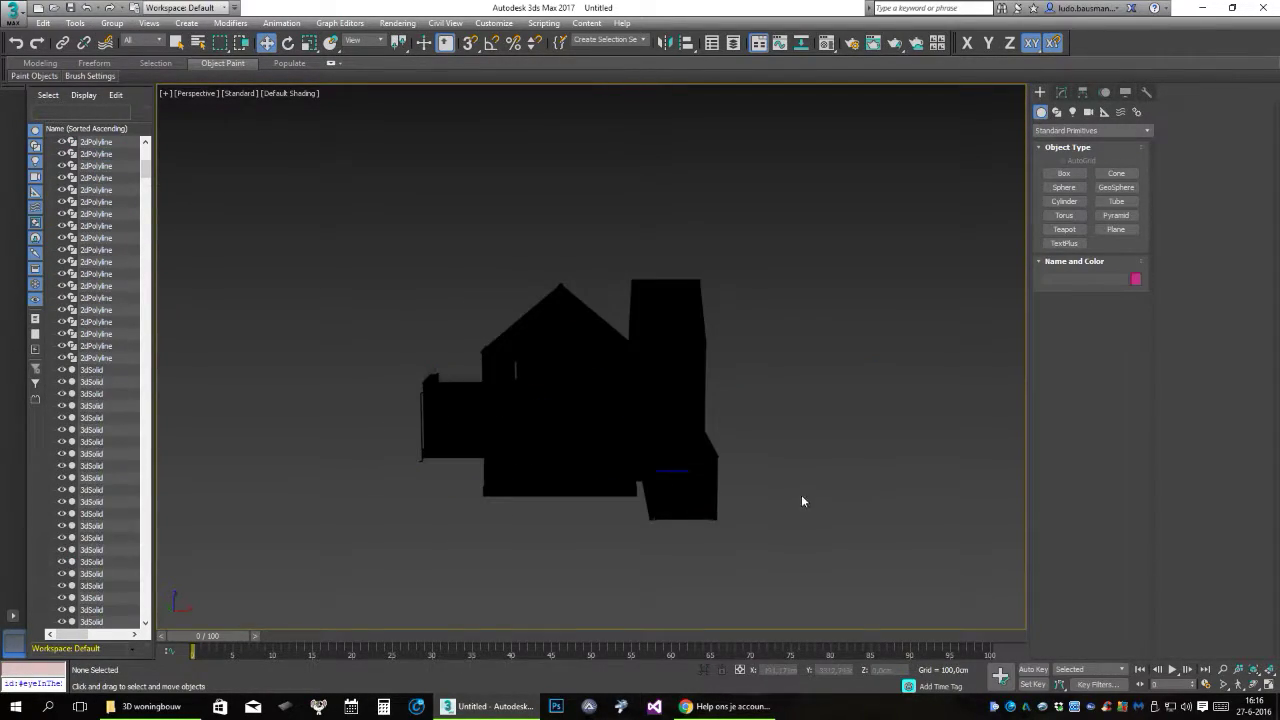
click(671, 458)
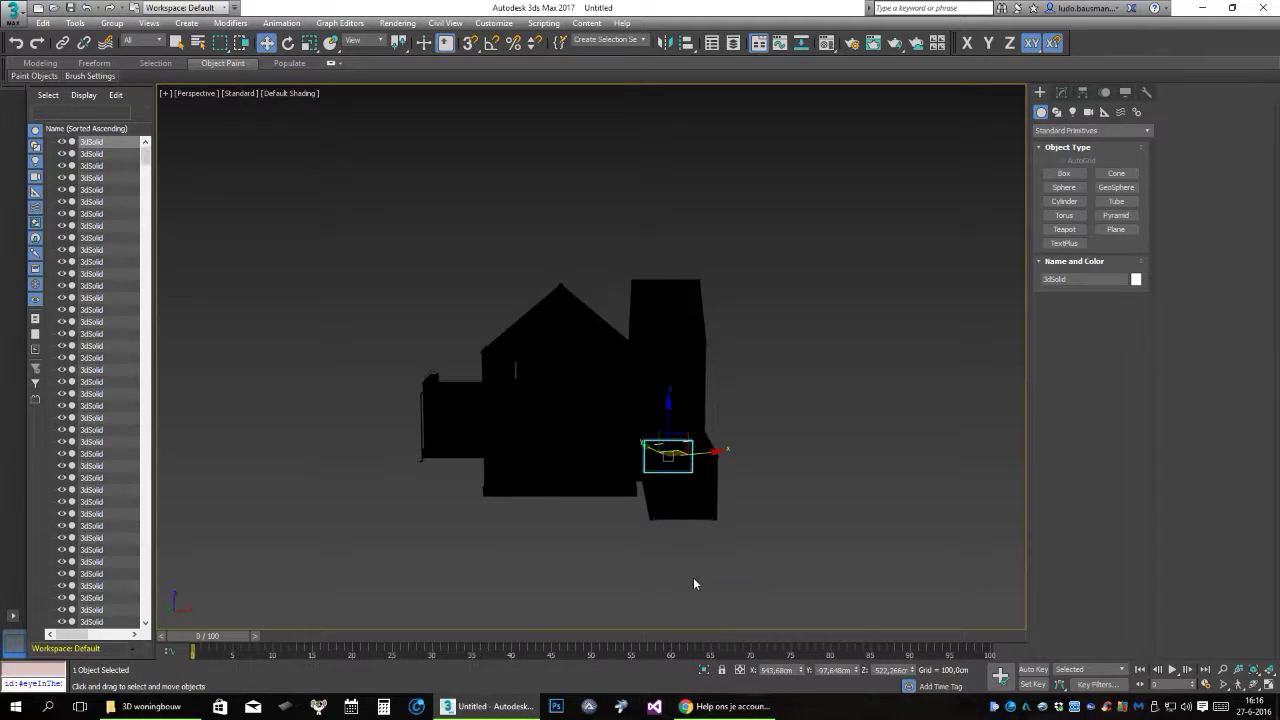
key(ctrl+i)
key(Delete)
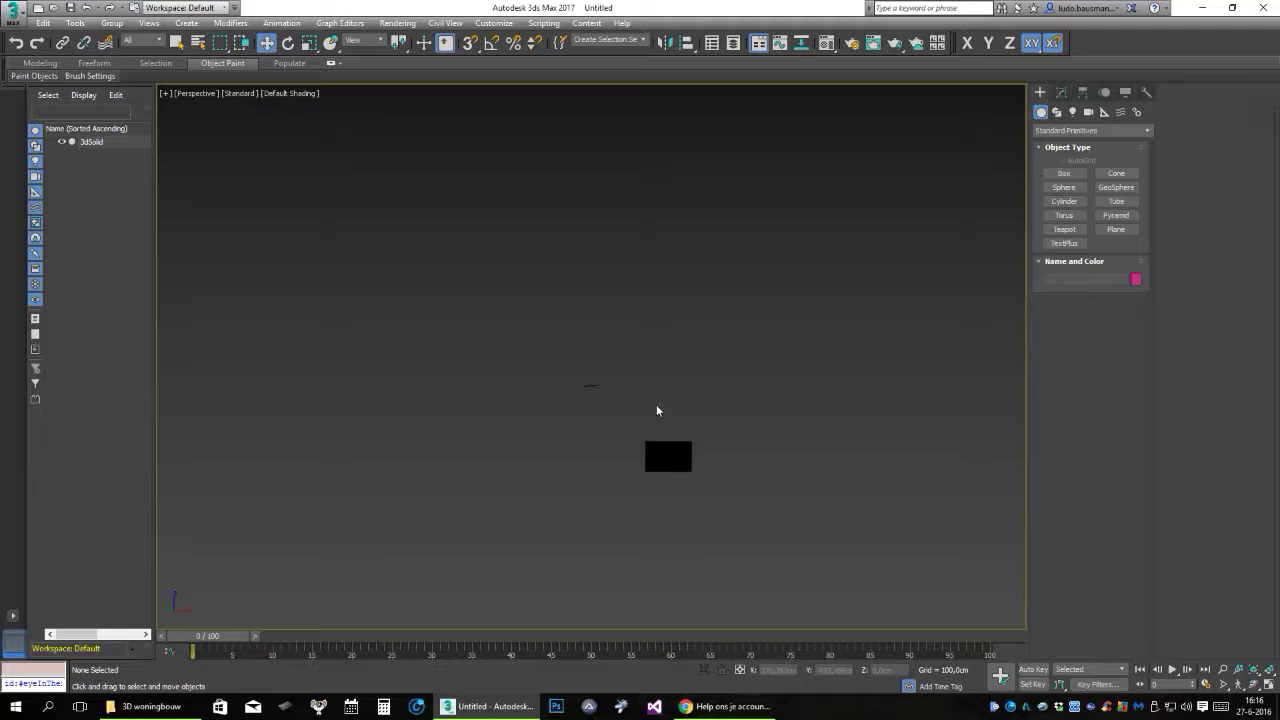
Select the remaining 3dSolid and briefly view it in the Material Editor before closing it.
click(668, 456)
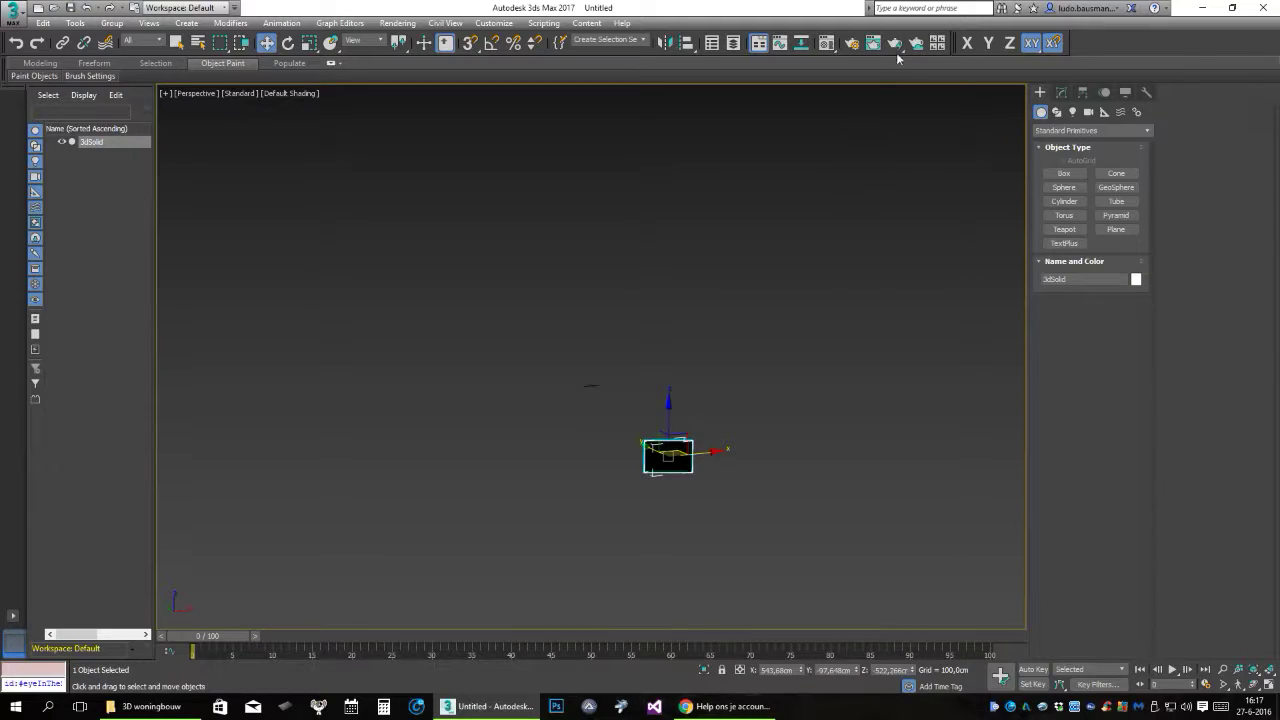
click(828, 44)
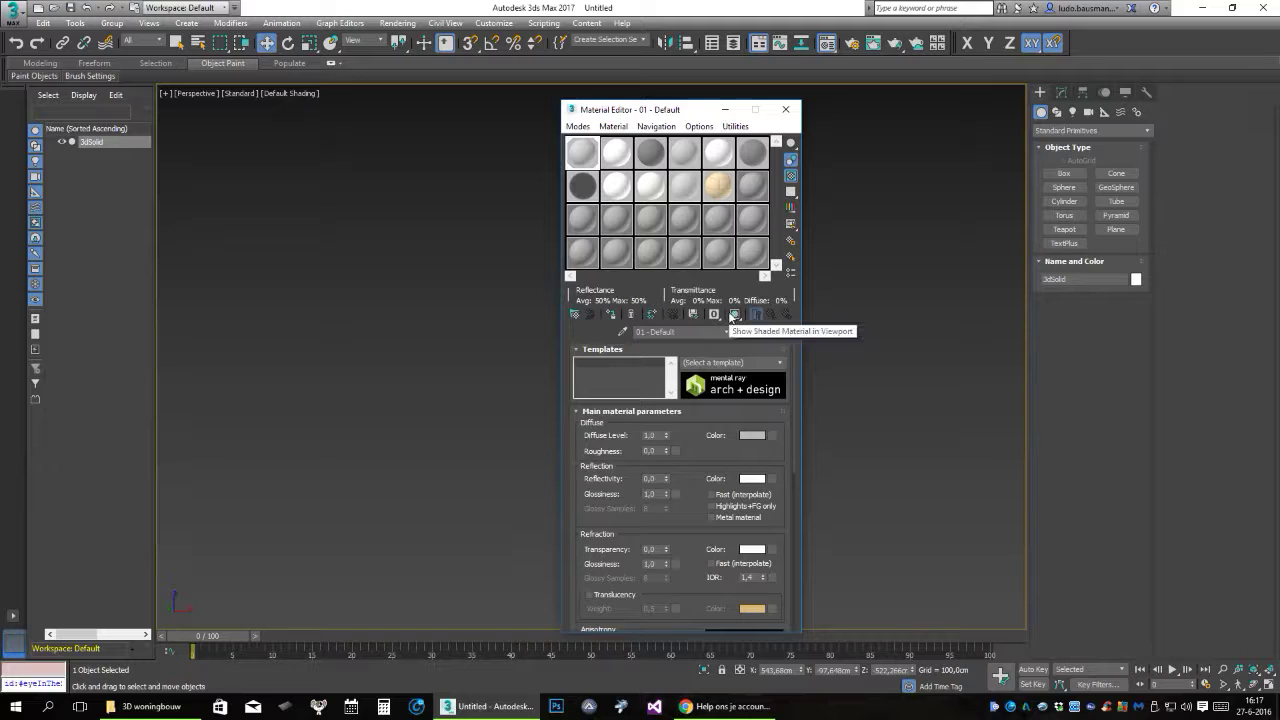
click(786, 109)
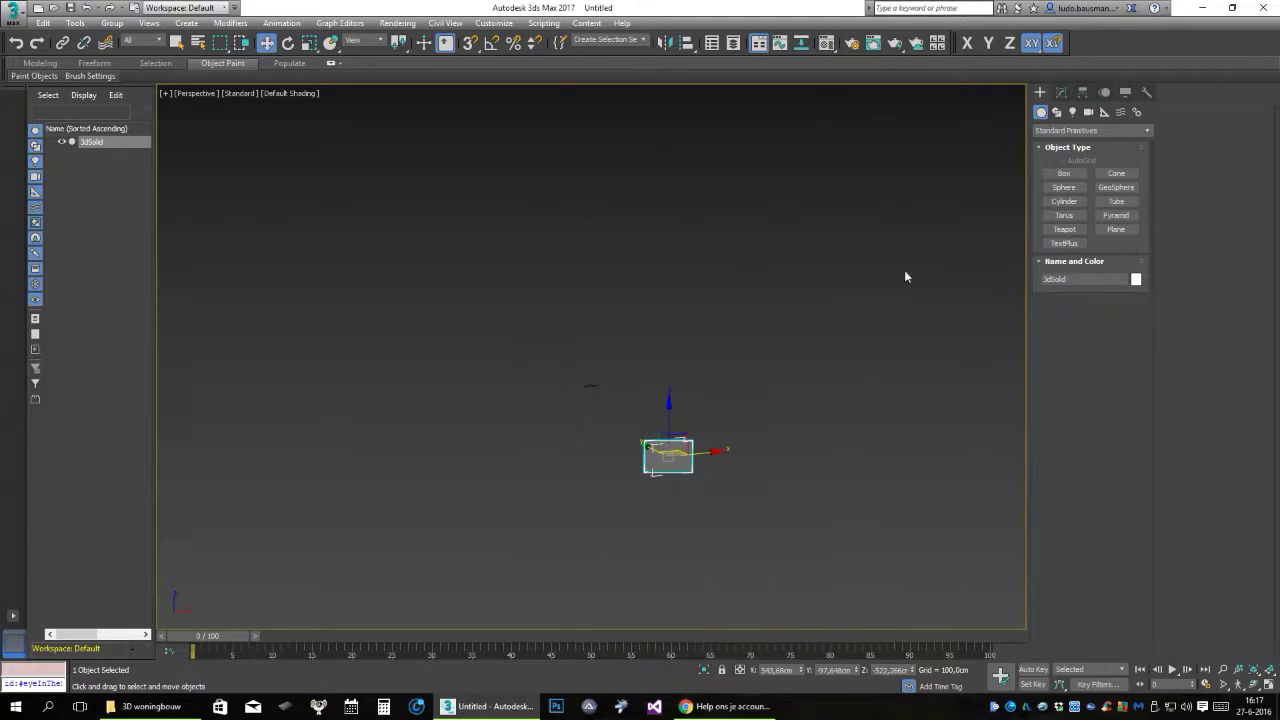
Switch to the Top wireframe view and zero the solid's X, Y and Z position.
key(t)
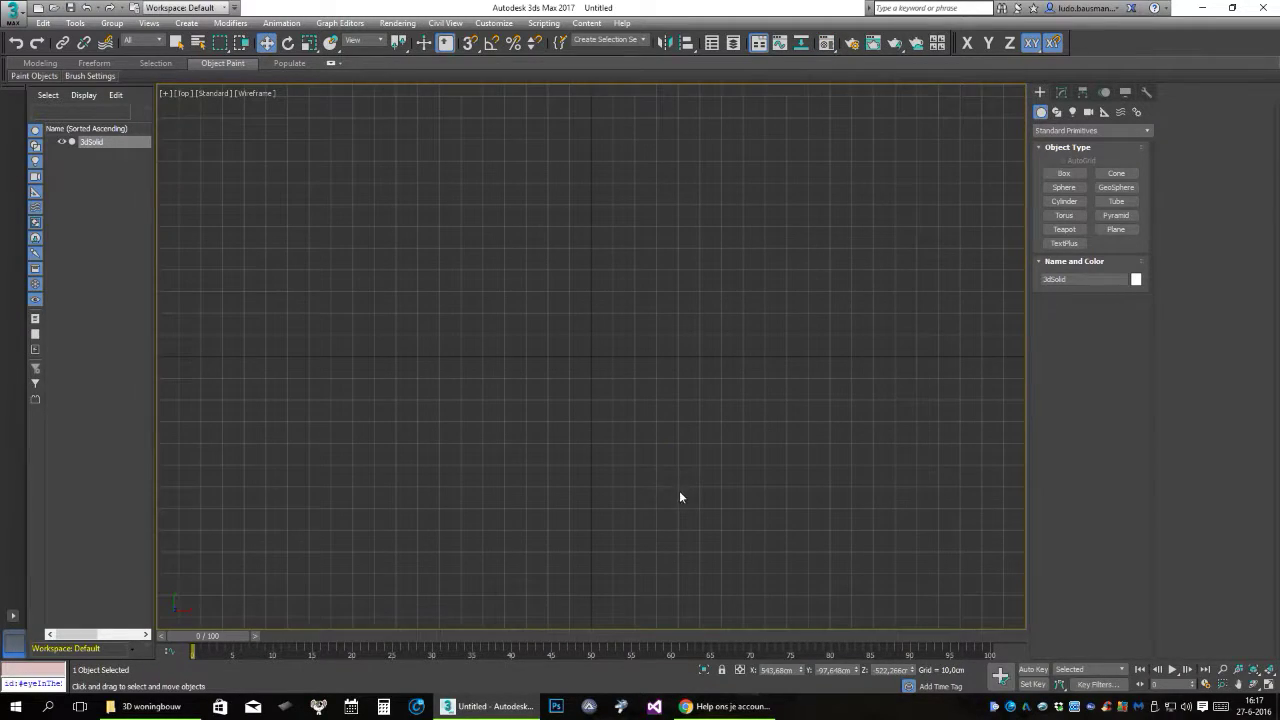
right_click(801, 670)
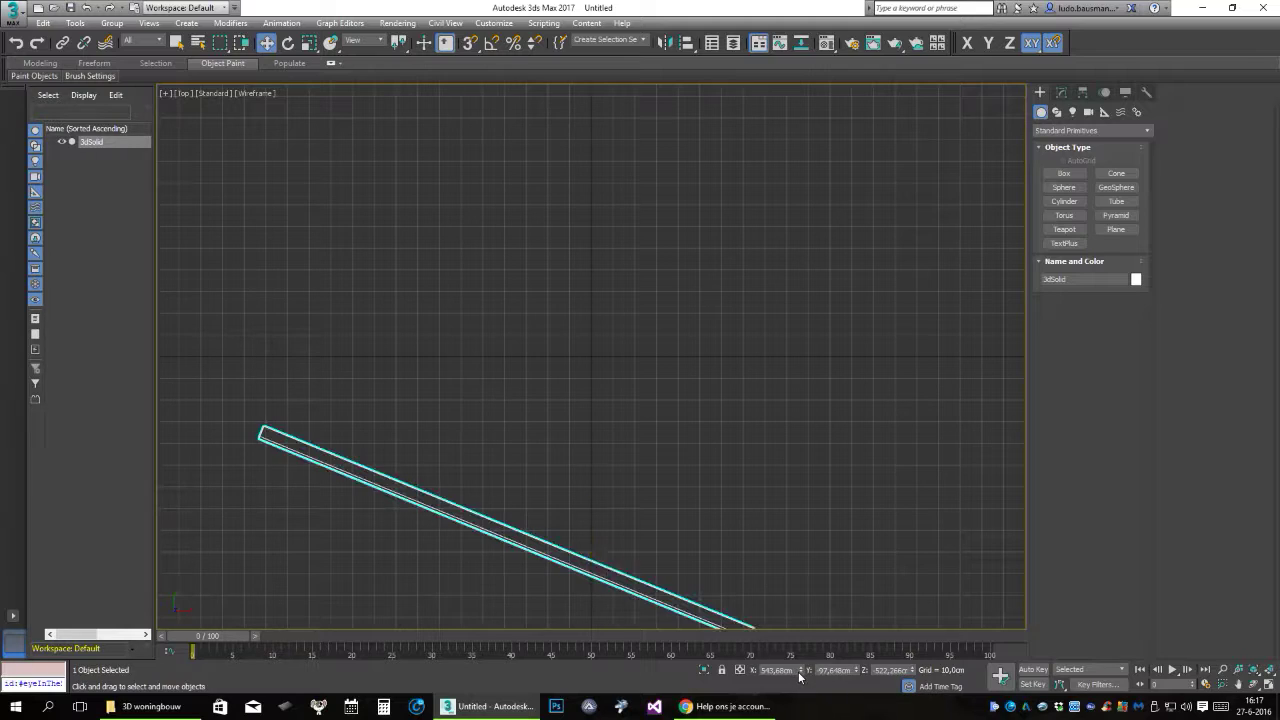
right_click(856, 670)
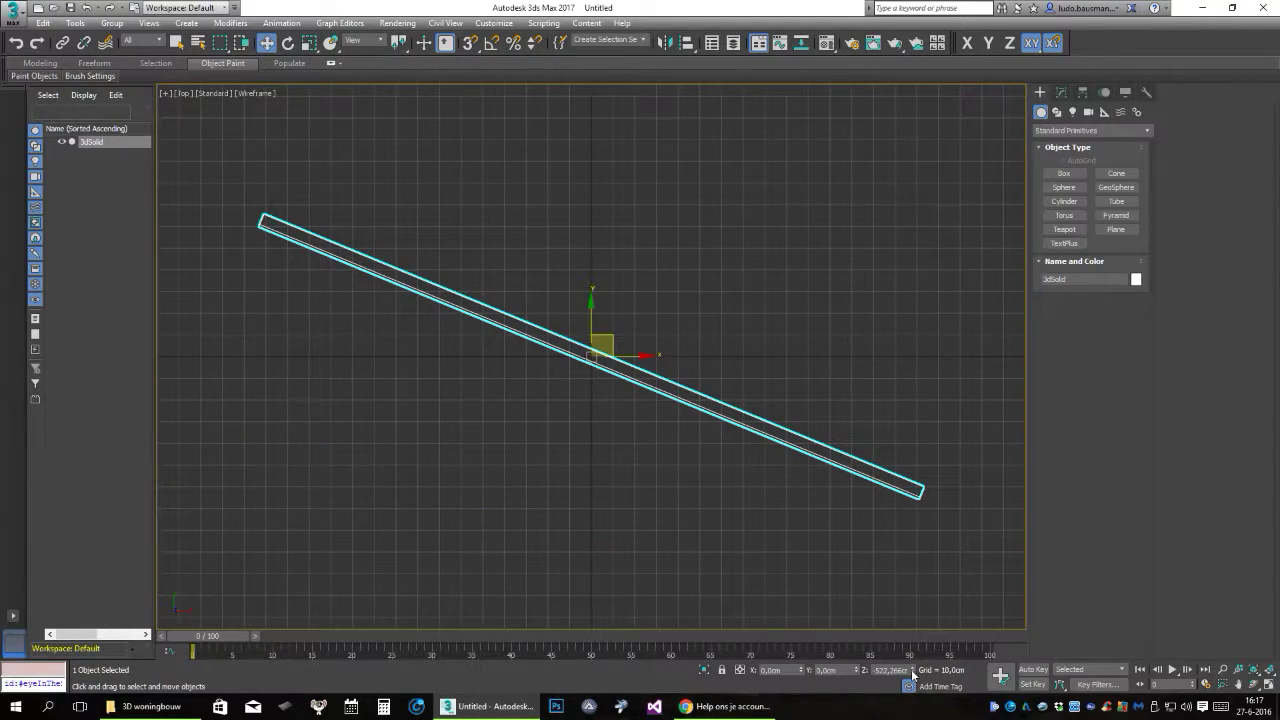
right_click(911, 671)
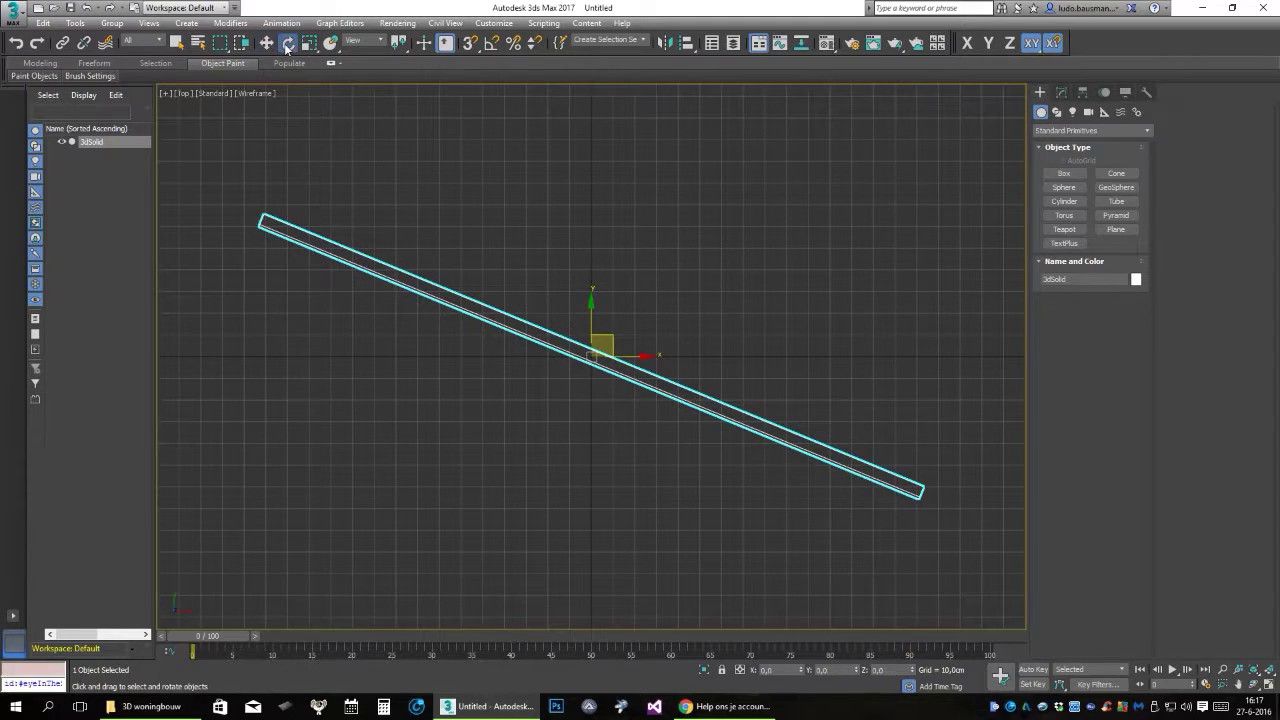
Rotate the beam about Z by about 22.4° so it lies level along the X axis.
right_click(287, 42)
click(916, 163)
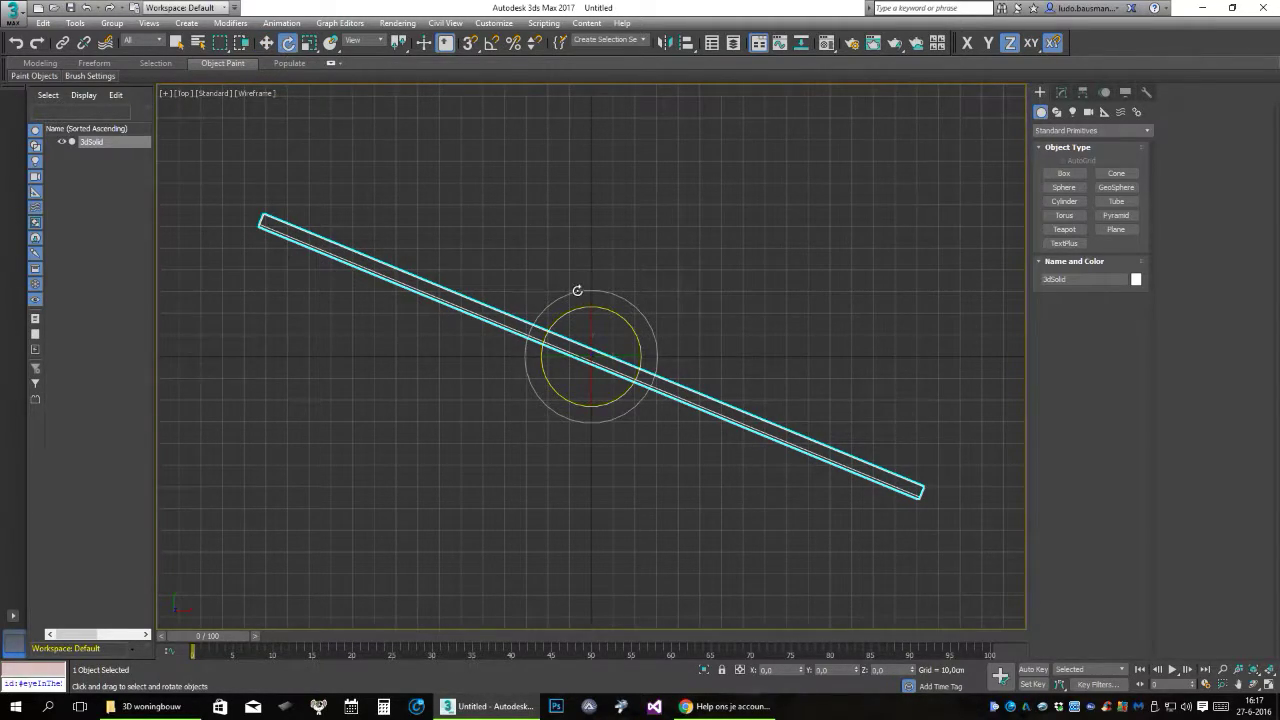
drag(640, 349, 649, 314)
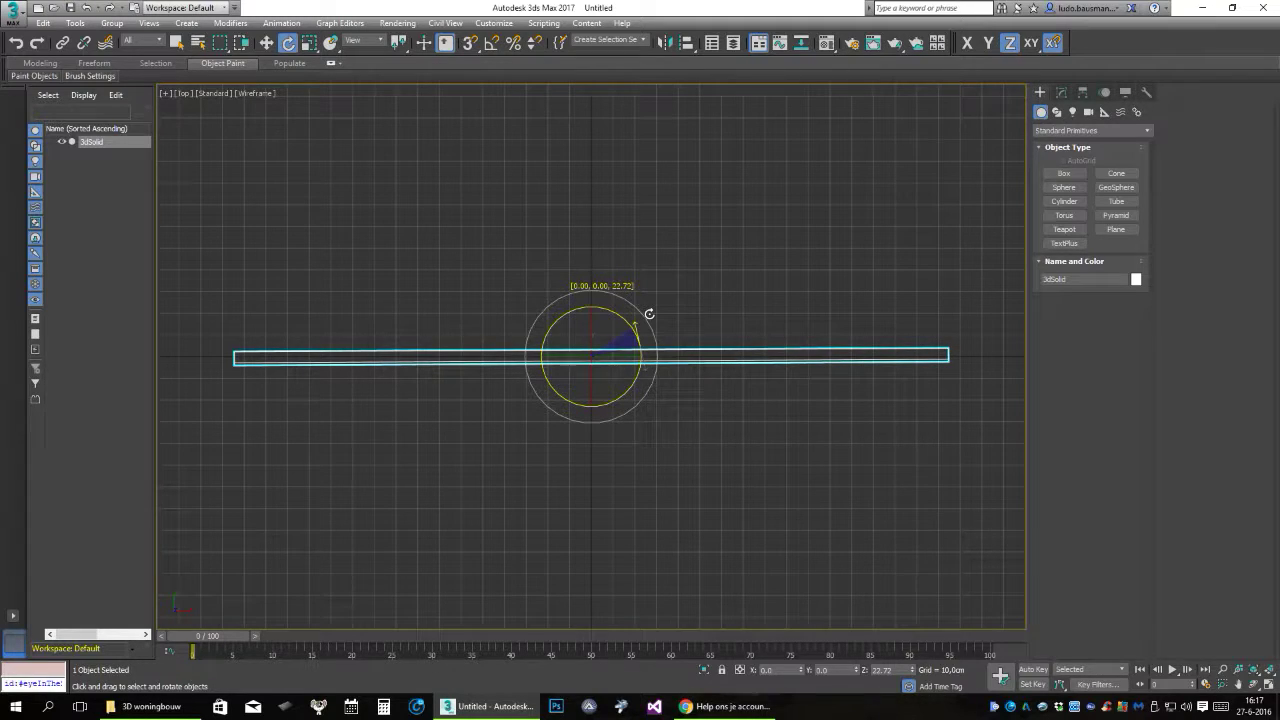
drag(649, 314, 654, 320)
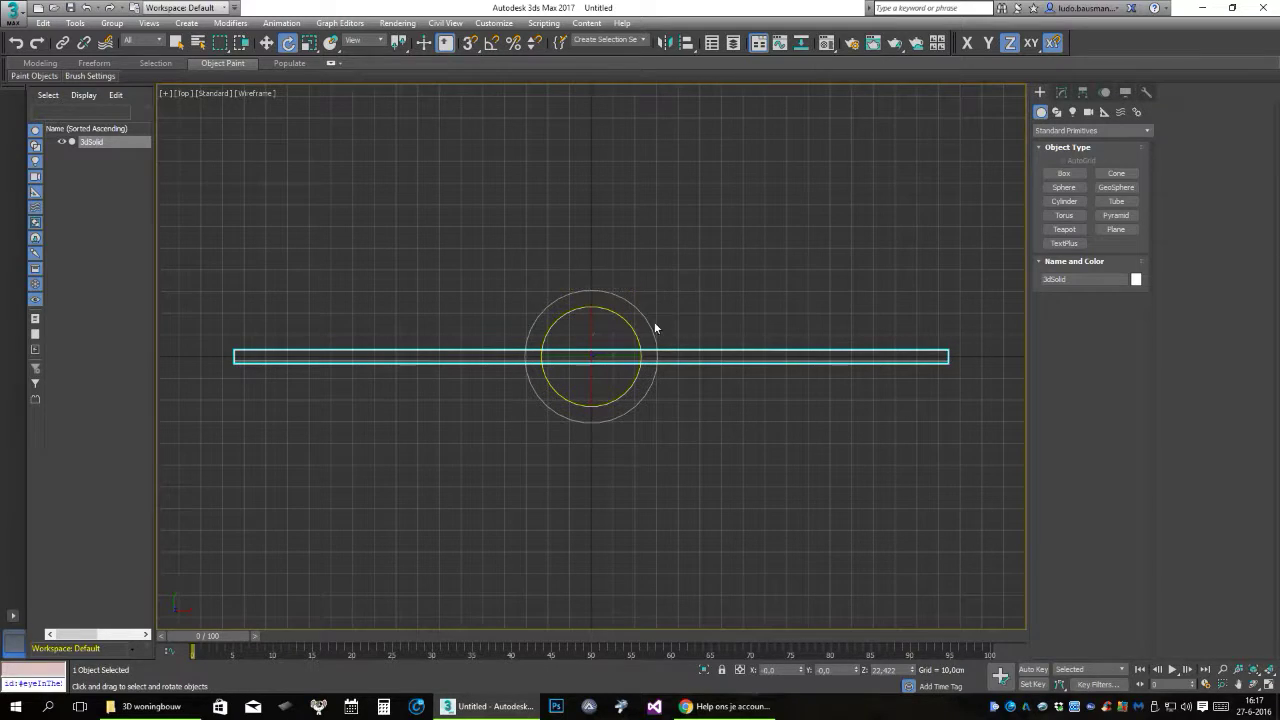
click(266, 42)
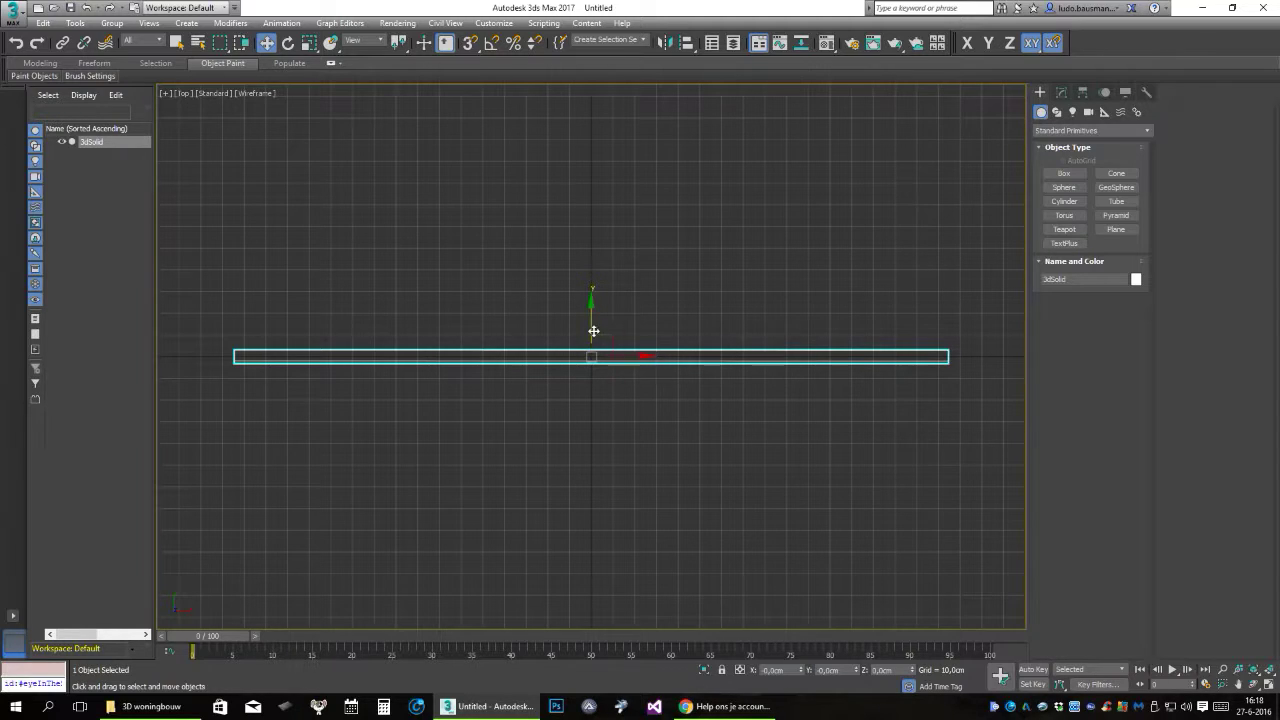
Turn on Affect Pivot Only and centre the pivot on the wall piece.
click(1082, 94)
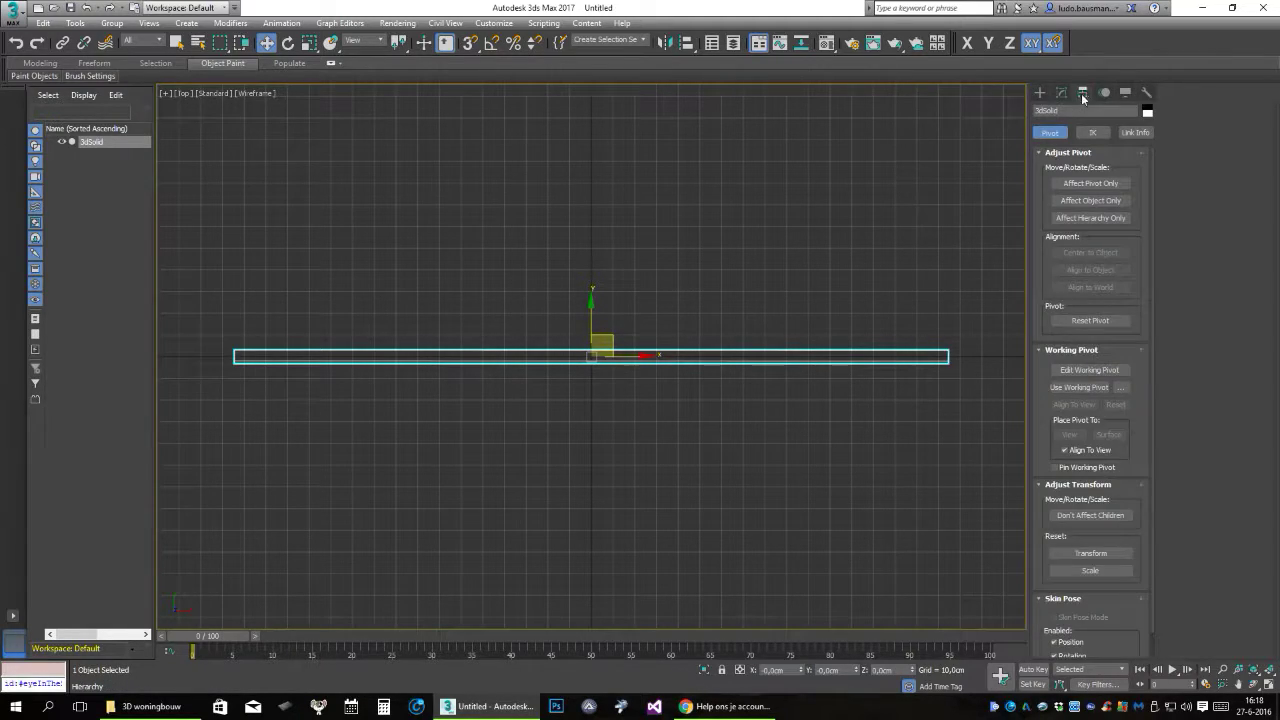
click(1070, 187)
click(1089, 255)
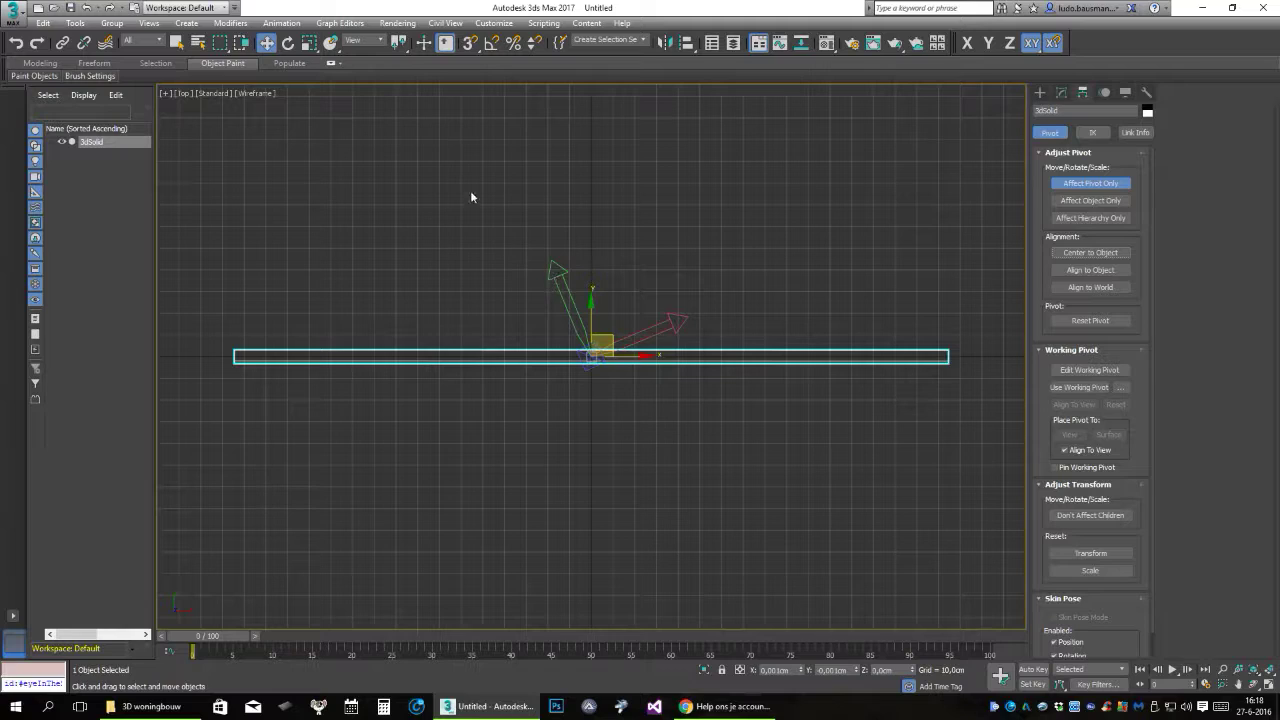
Reset the pivot's absolute Z rotation to 0 and stop editing the pivot alone.
right_click(288, 42)
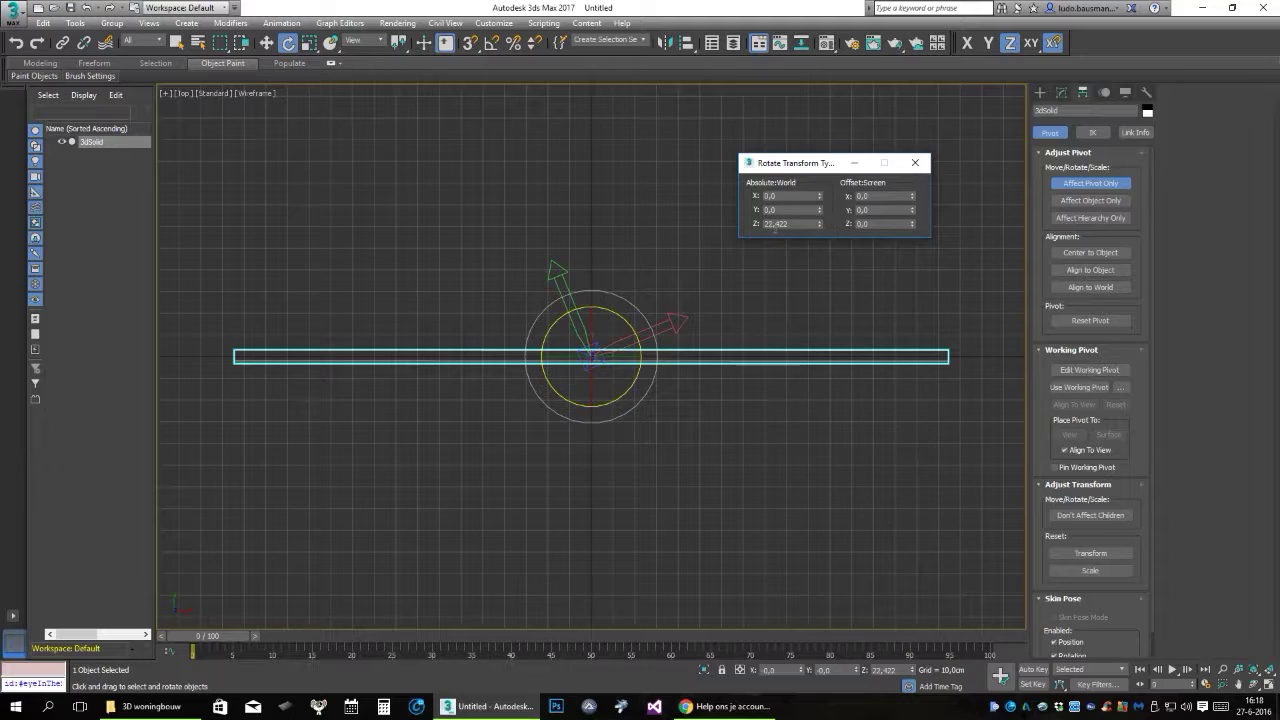
right_click(819, 226)
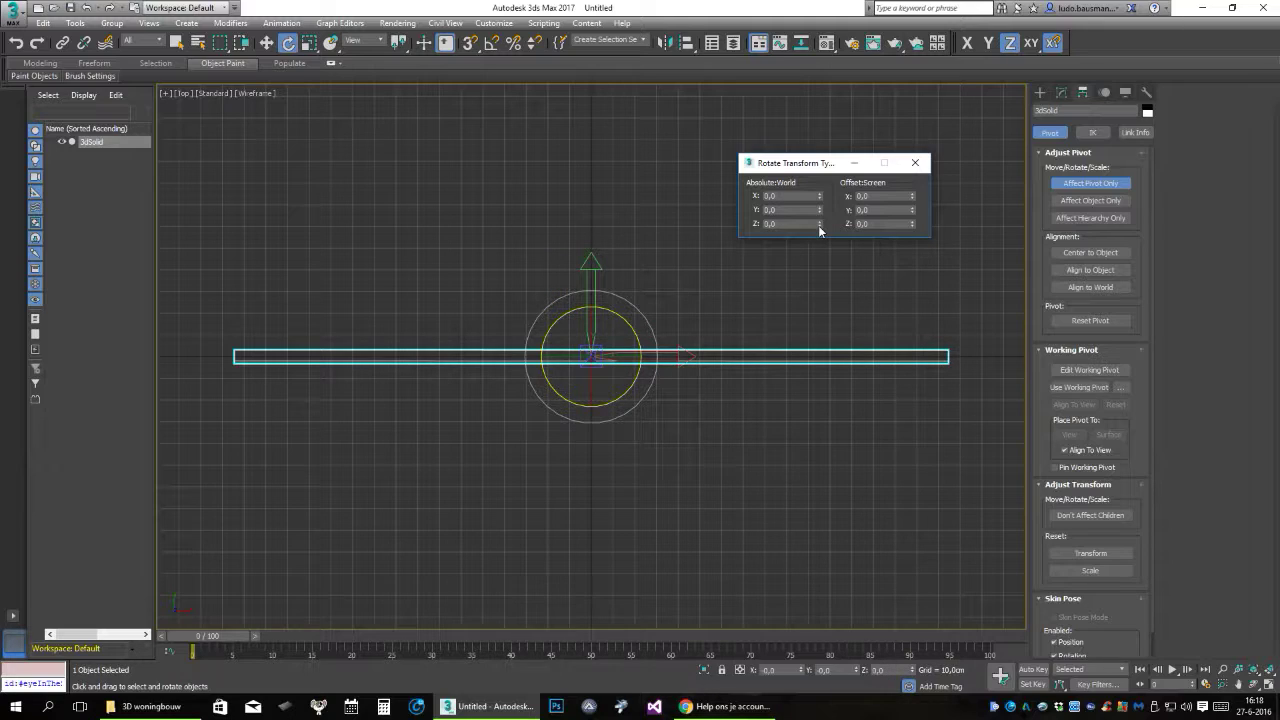
click(914, 162)
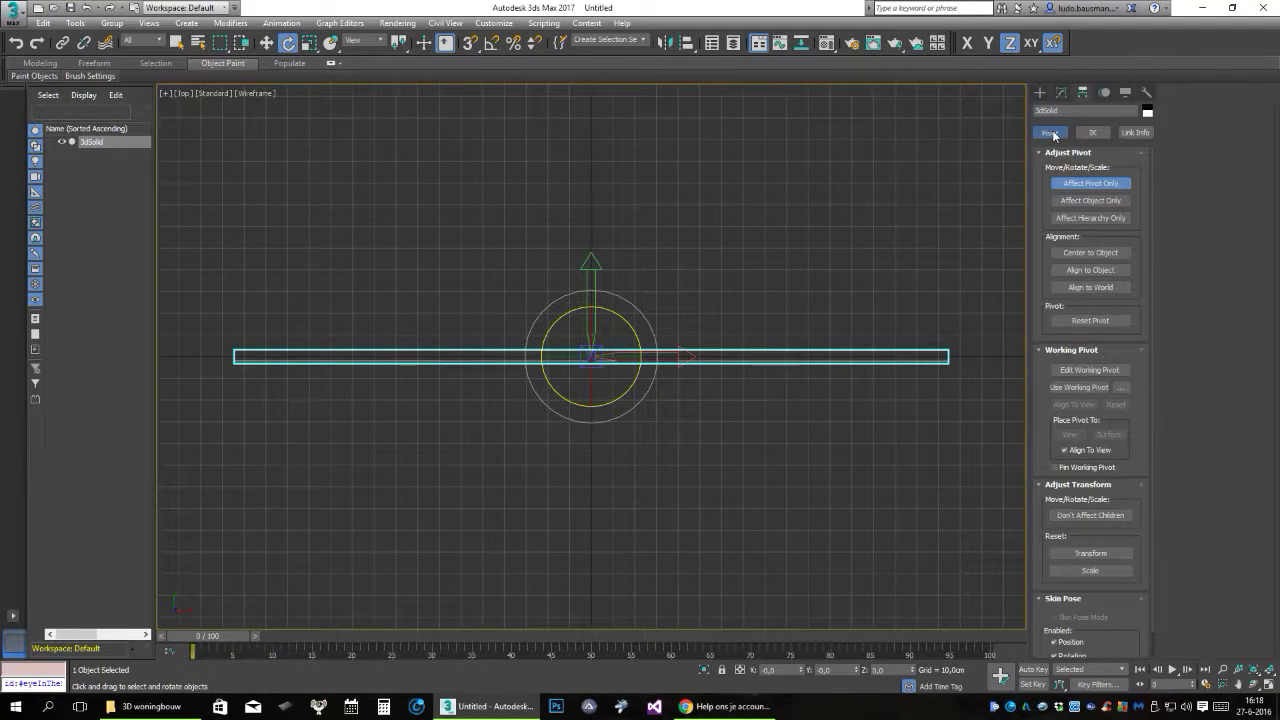
click(1072, 181)
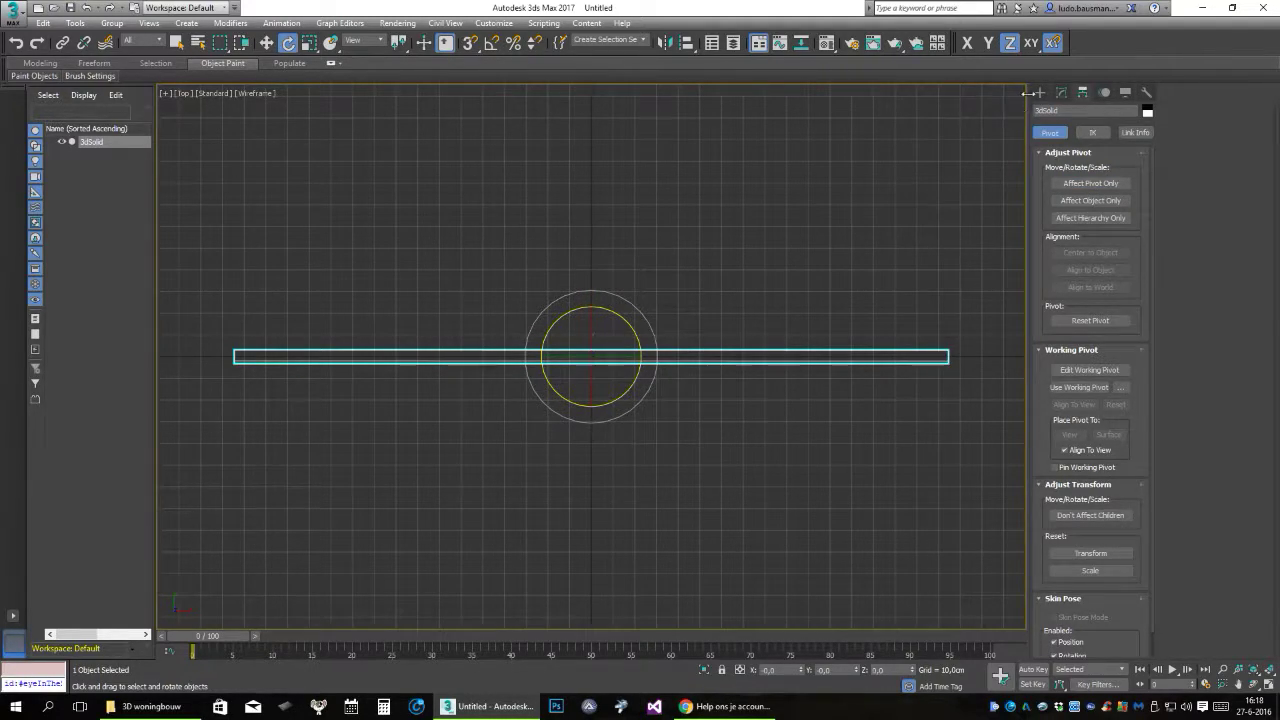
click(1040, 92)
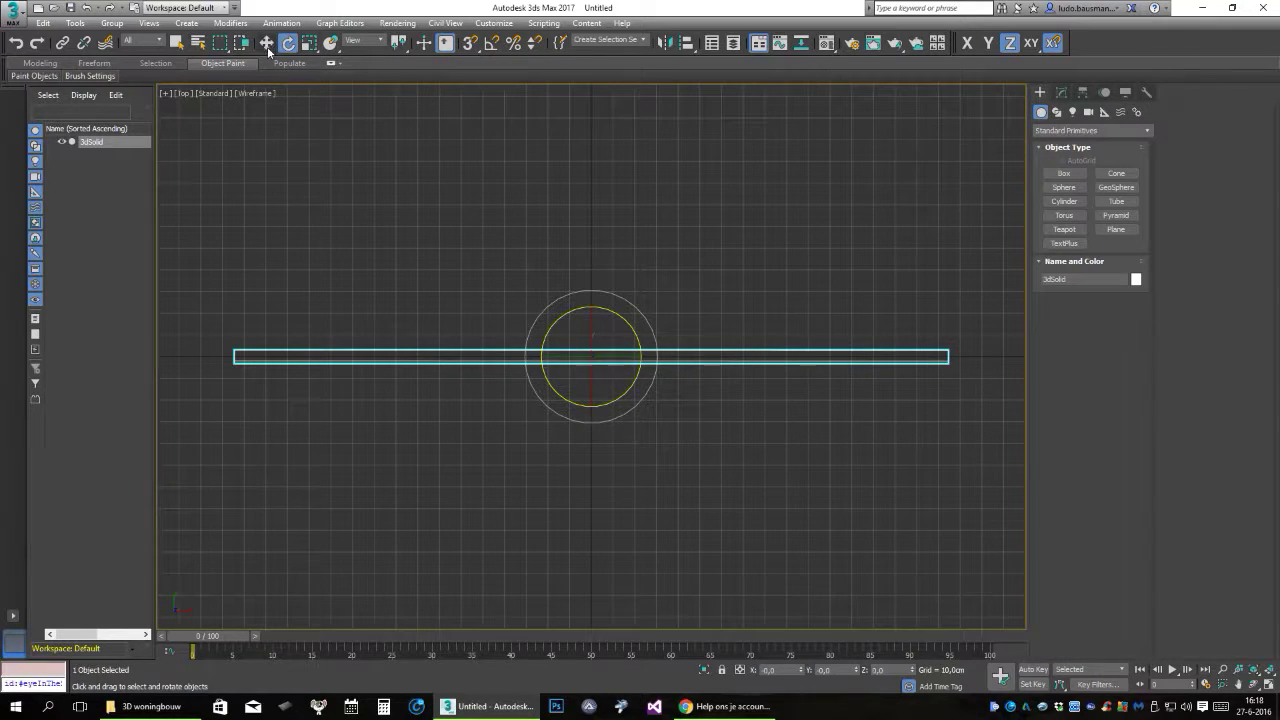
click(266, 42)
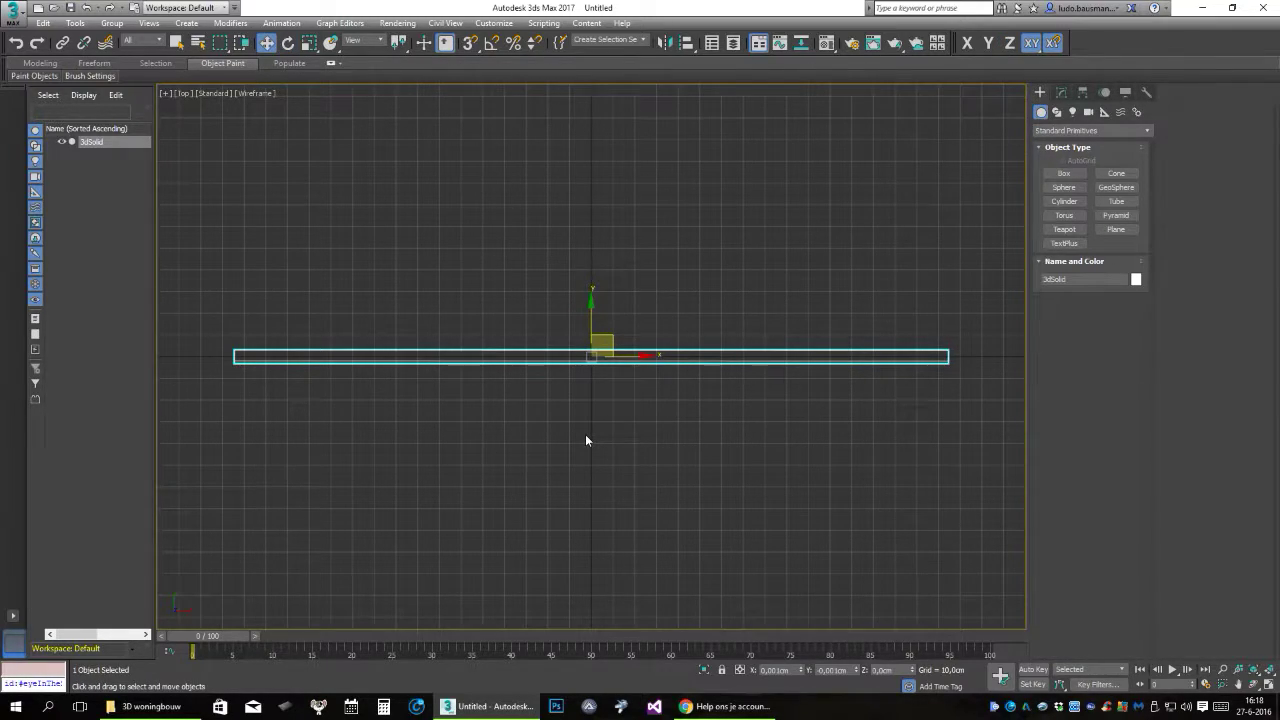
Show the wall zoomed in the Front view with the Hierarchy Pivot settings displayed.
key(f)
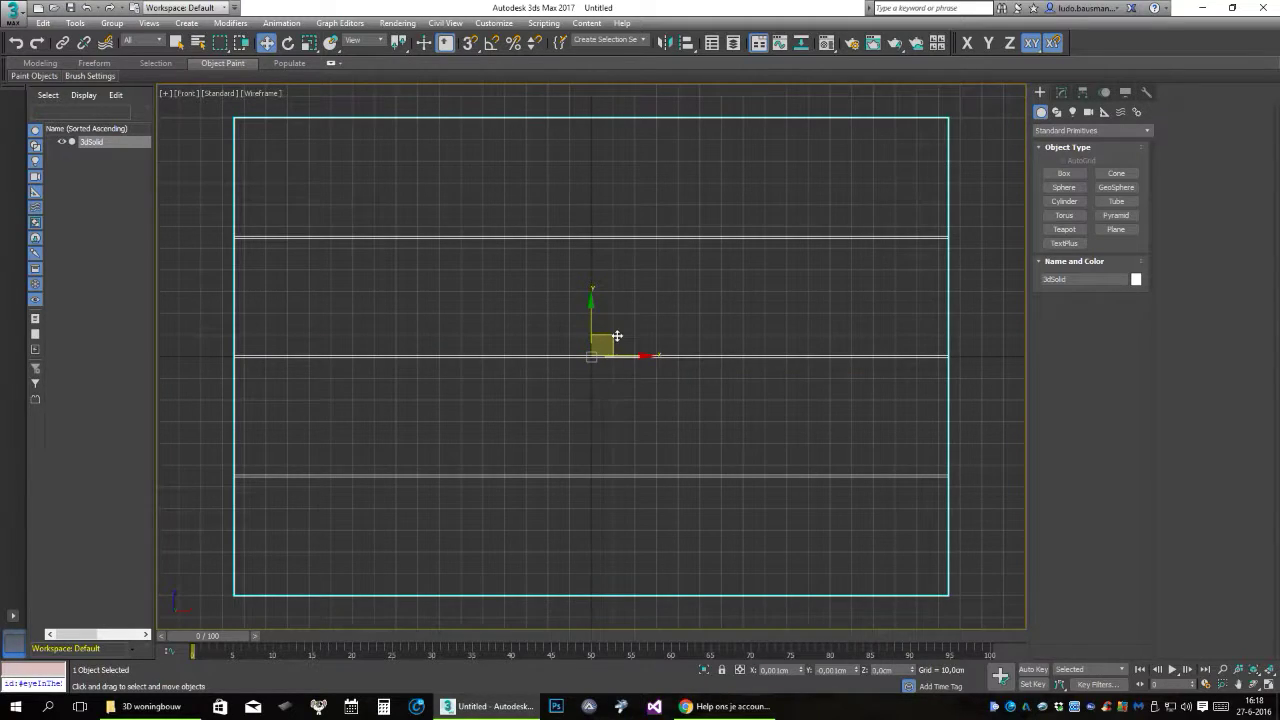
scroll(628, 422, down, 5)
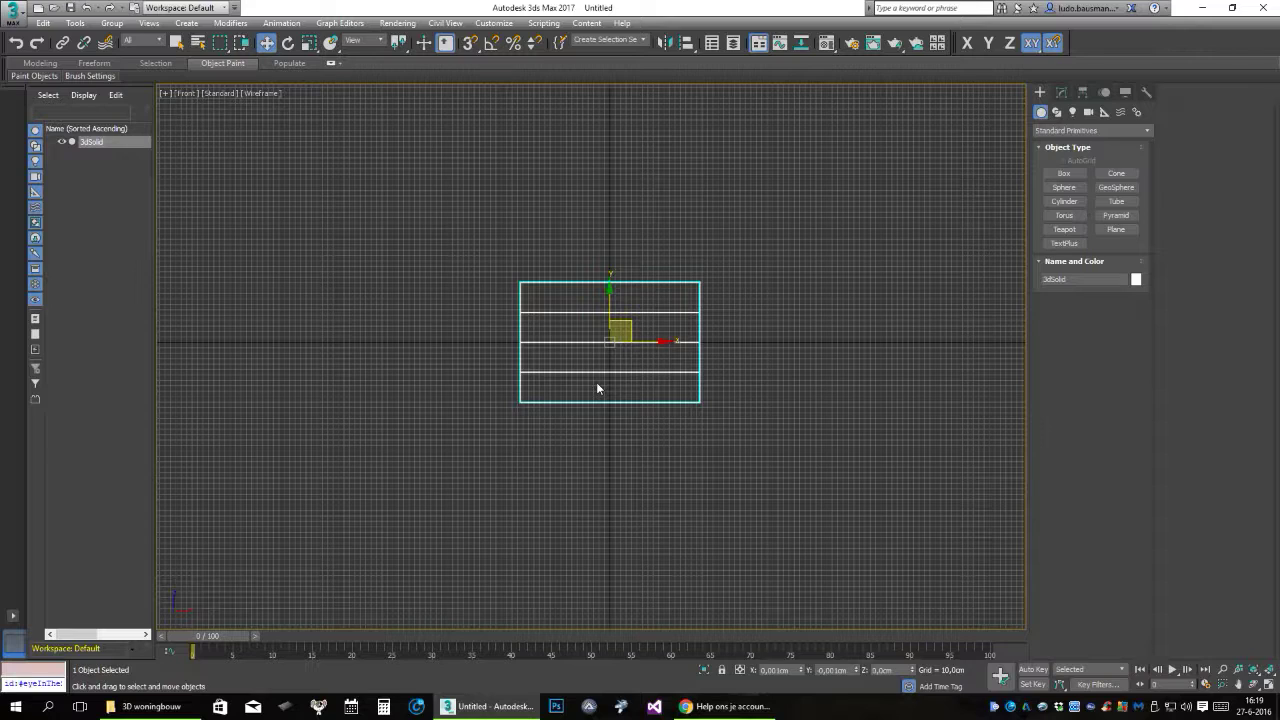
scroll(608, 374, up, 2)
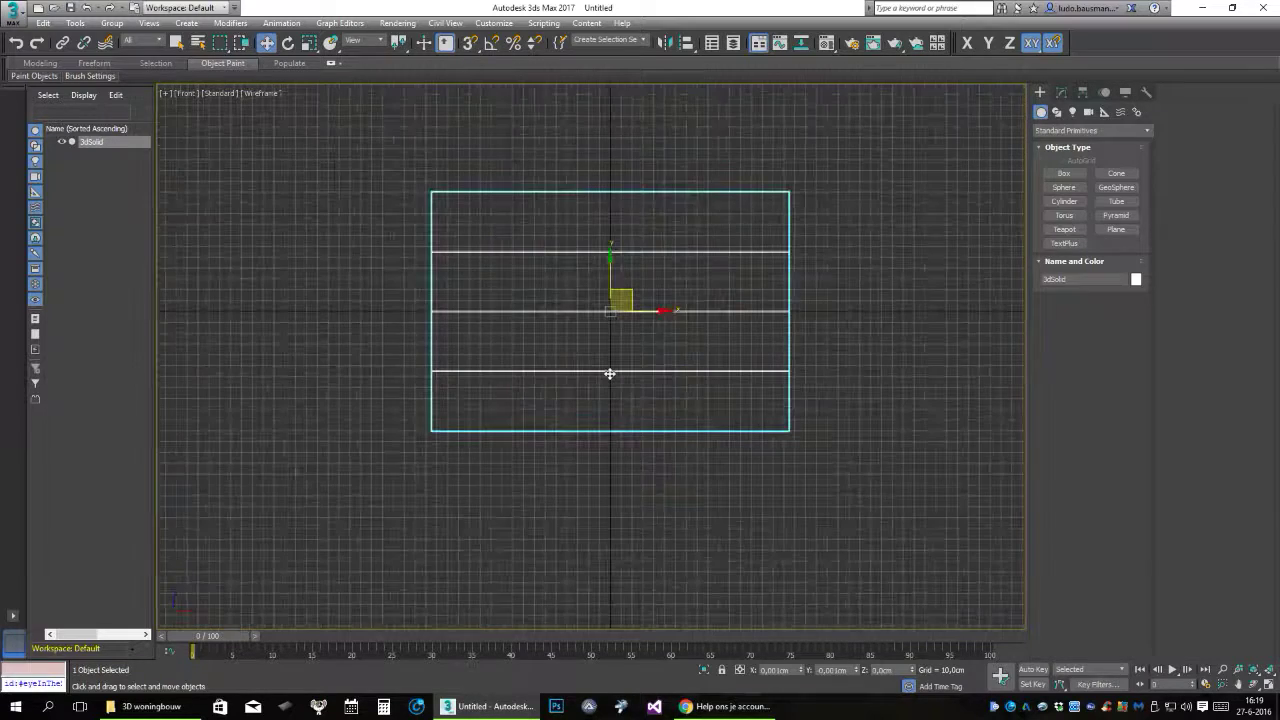
scroll(608, 374, up, 1)
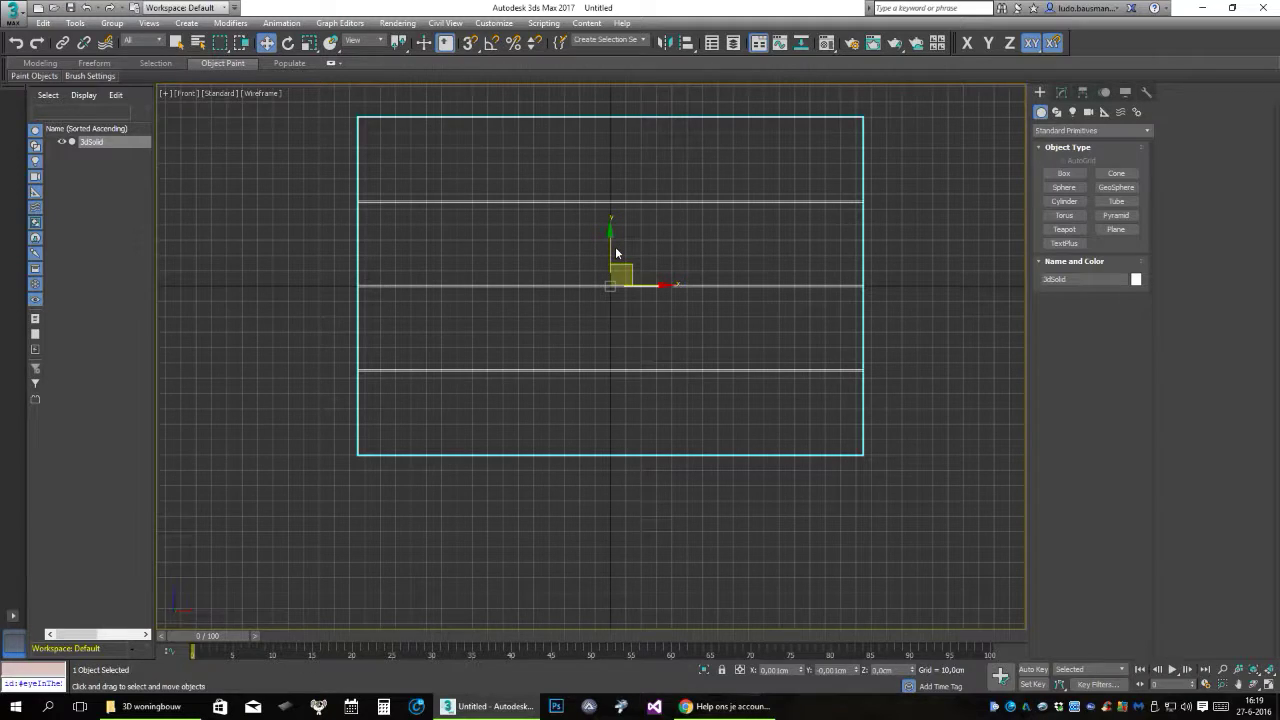
click(1061, 92)
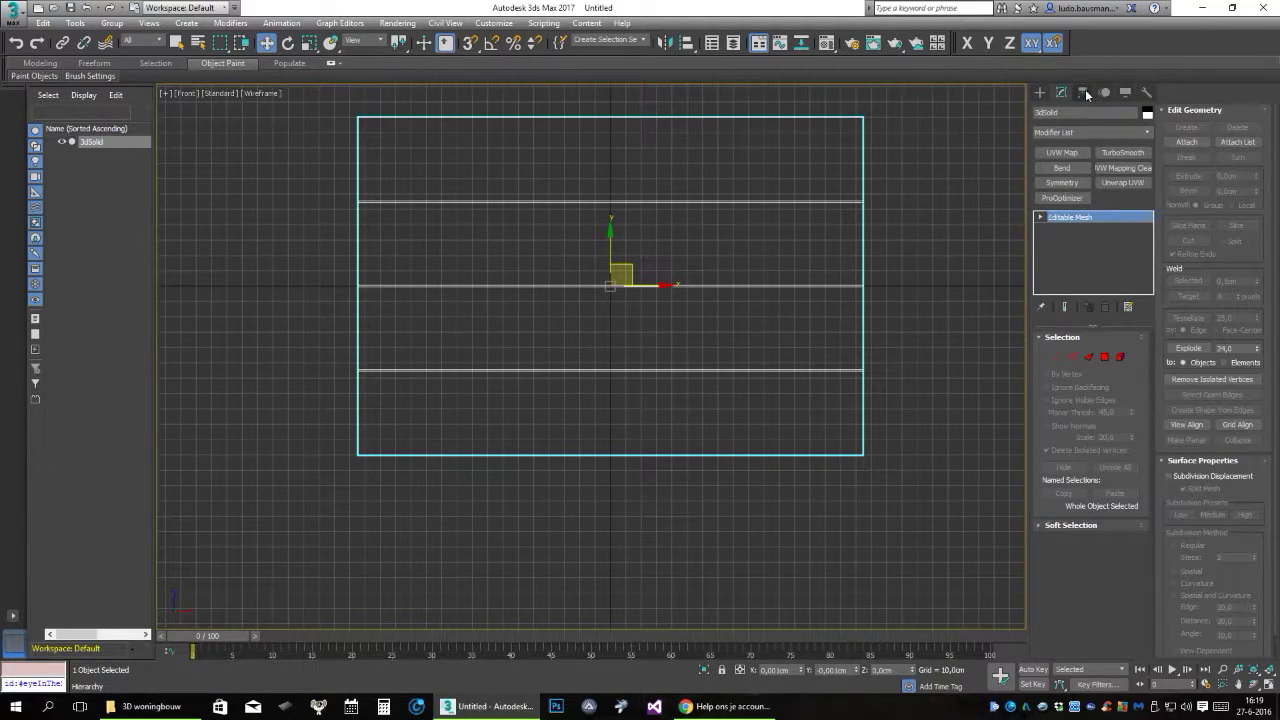
click(1082, 92)
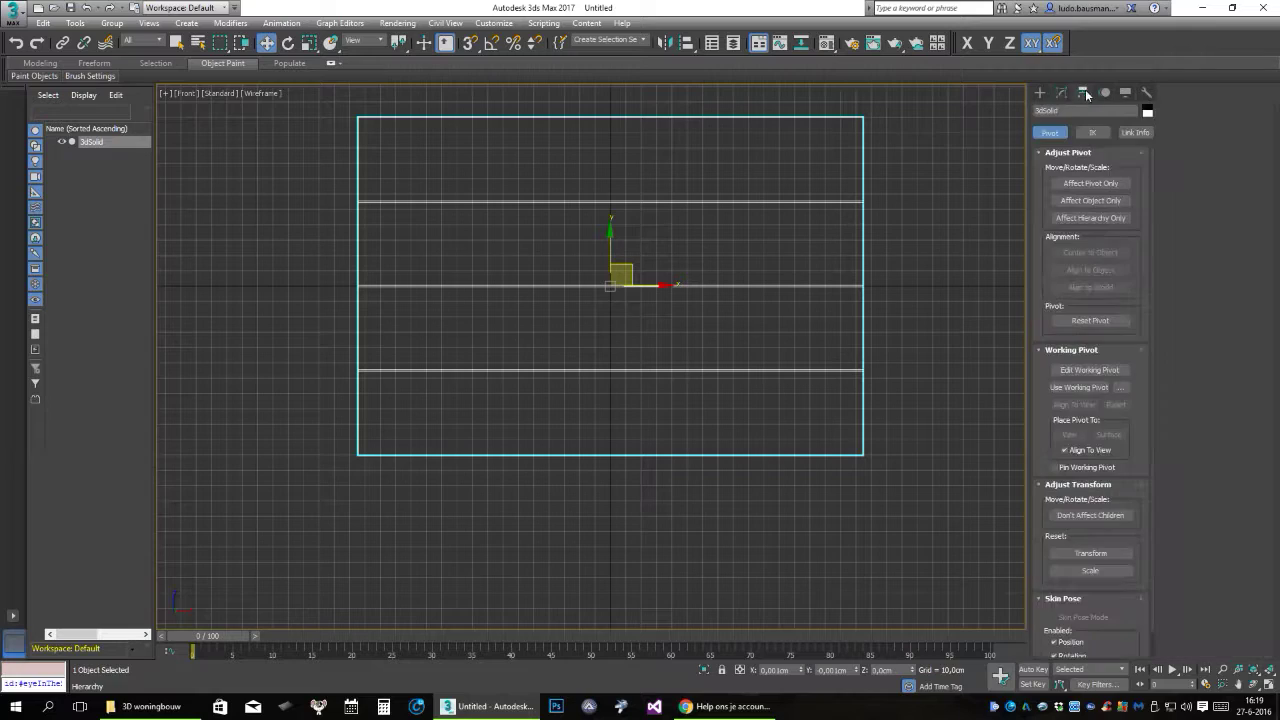
Enable Grid Points and Vertex snaps, reselect the wall, and constrain movement to Y.
right_click(469, 43)
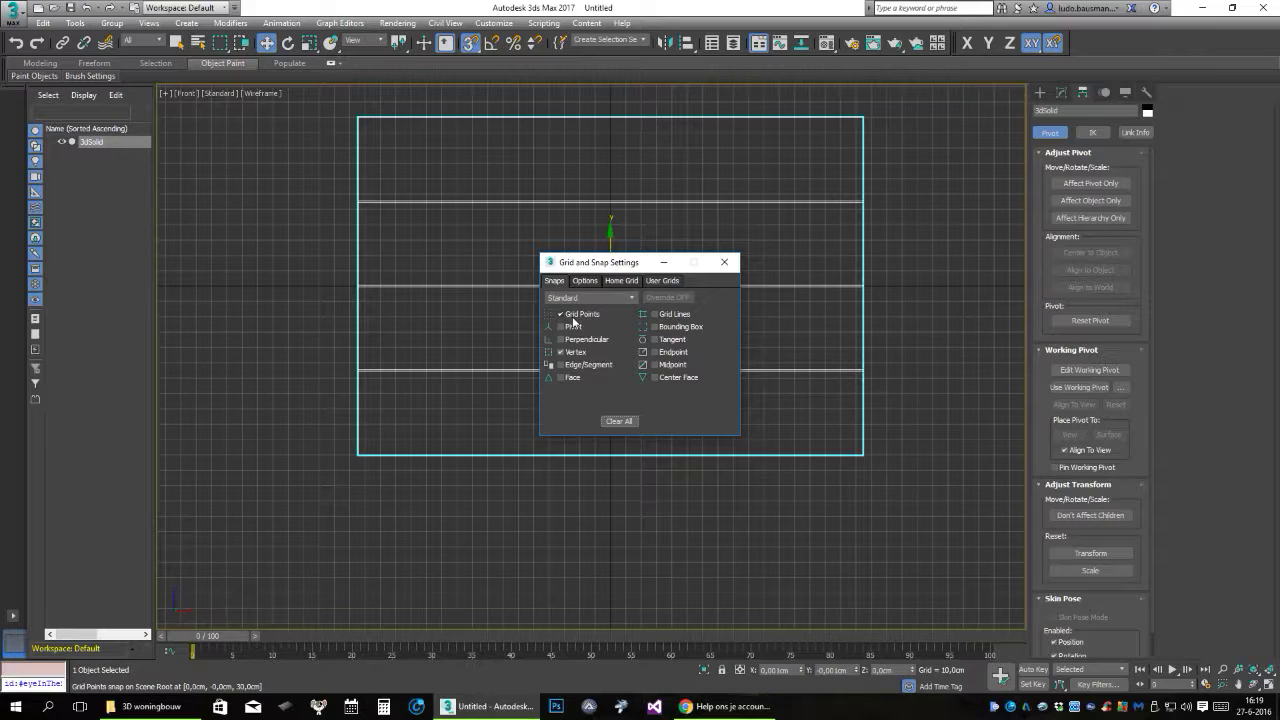
click(724, 262)
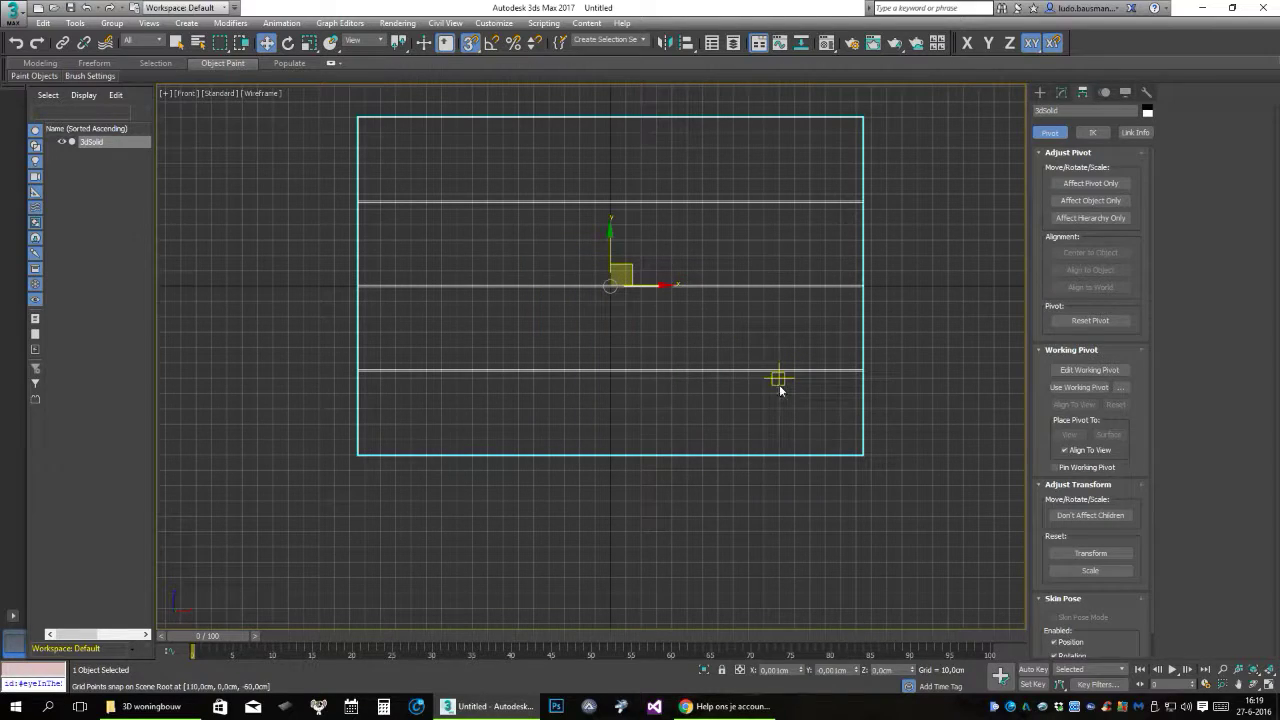
right_click(1115, 39)
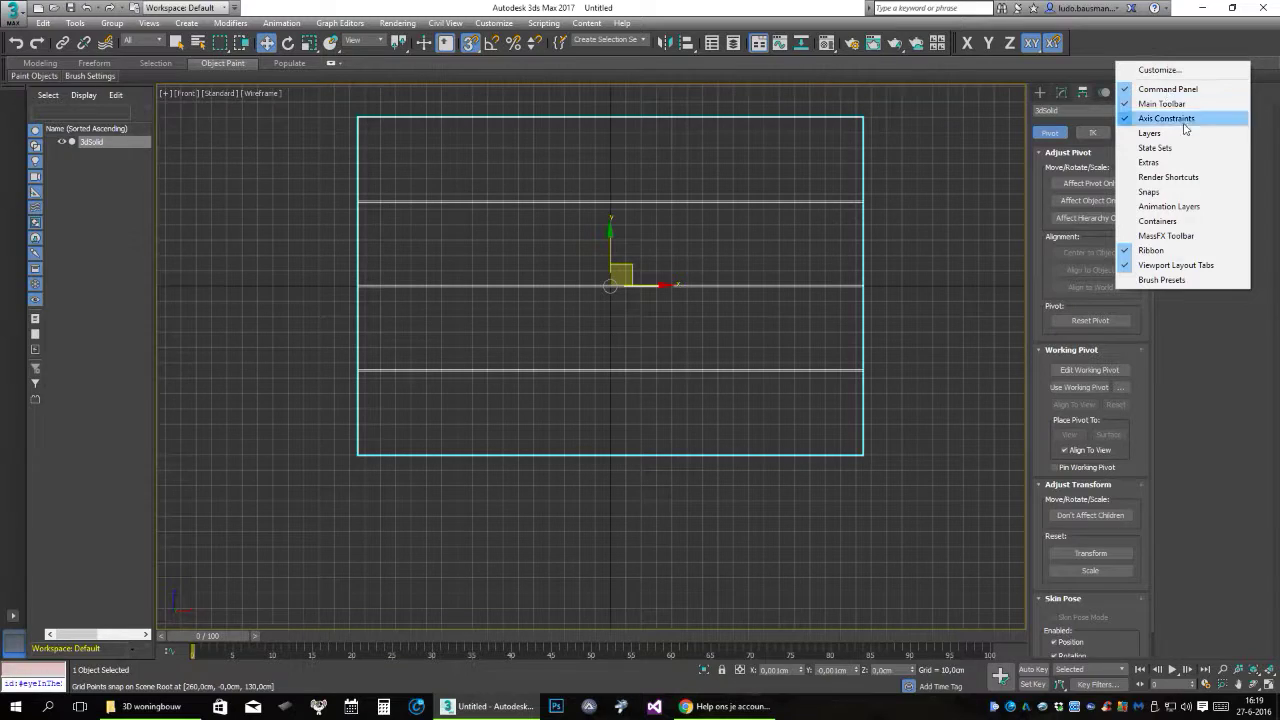
click(939, 278)
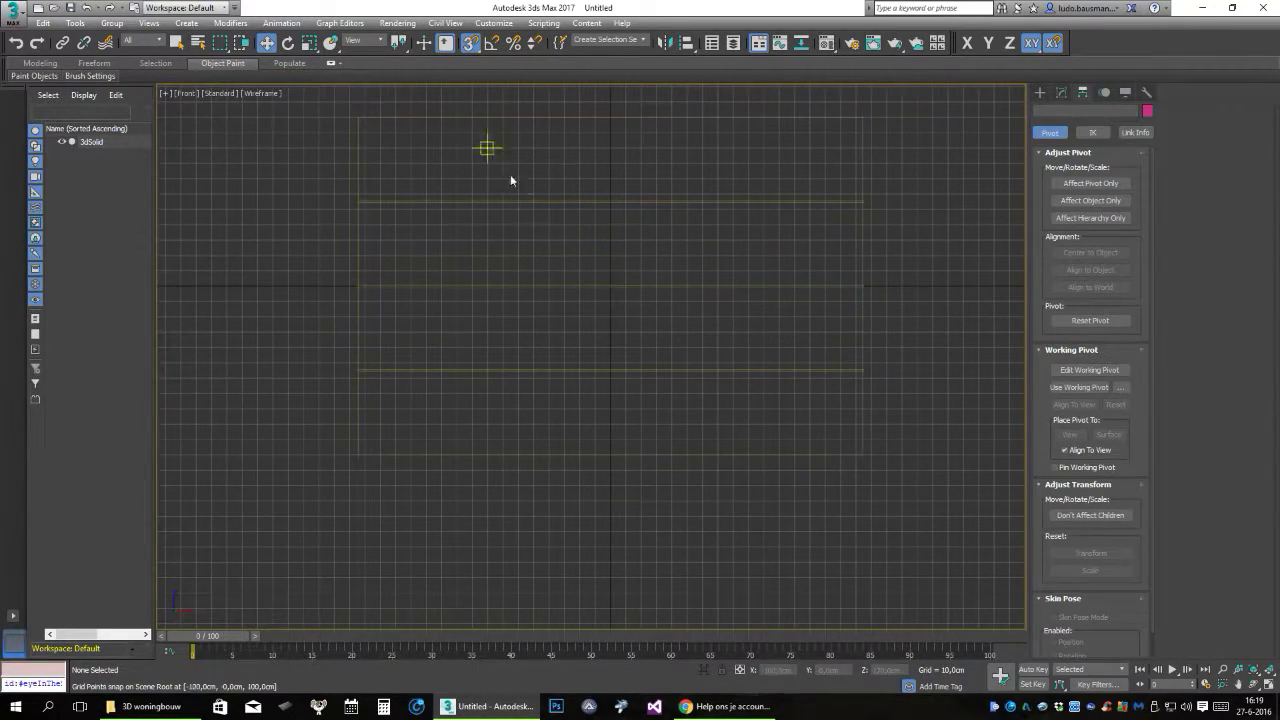
click(610, 286)
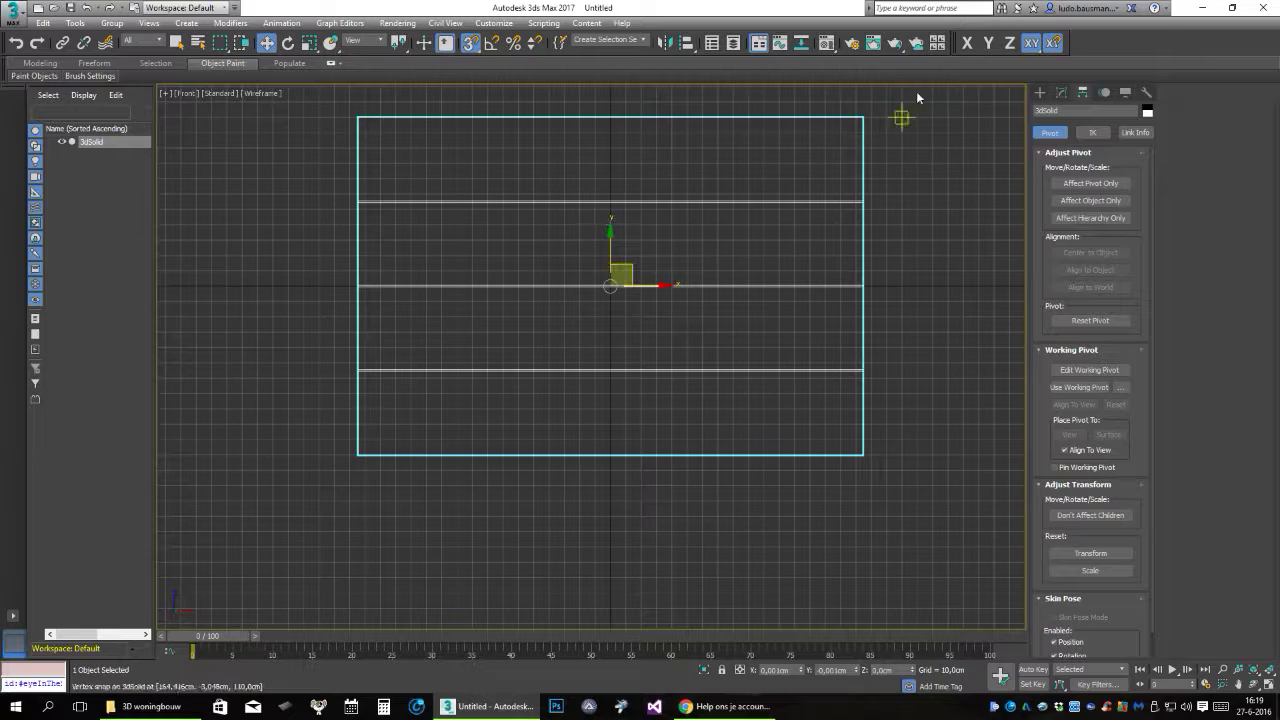
click(988, 43)
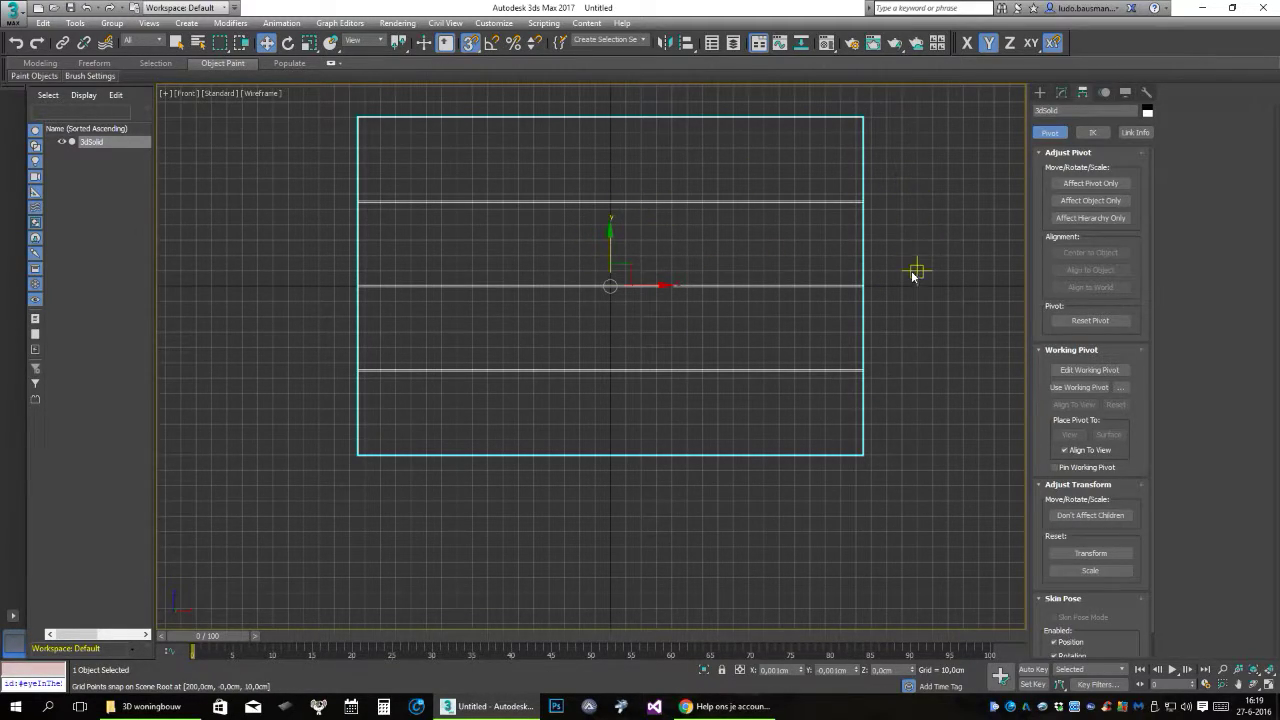
Snap the wall's pivot to its bottom-centre vertex, then turn Affect Pivot Only off.
click(1090, 183)
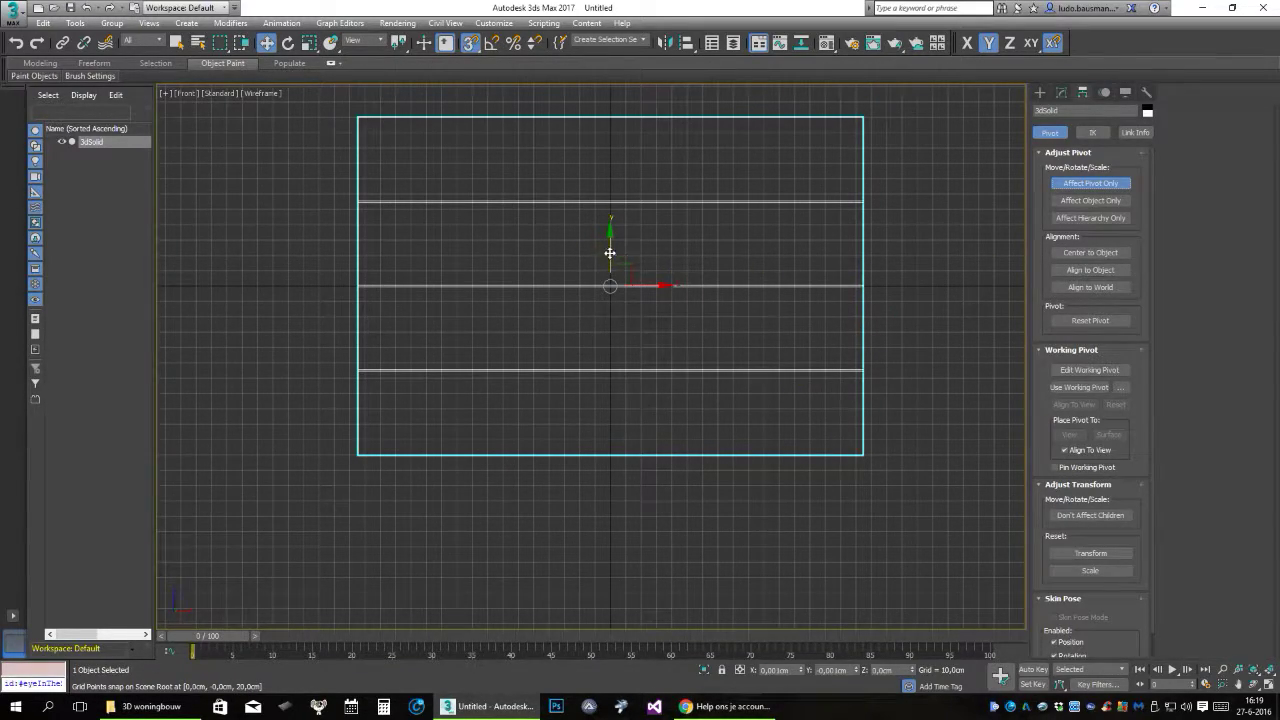
mouse_move(610, 286)
mouse_down()
mouse_move(837, 420)
mouse_move(864, 454)
mouse_up()
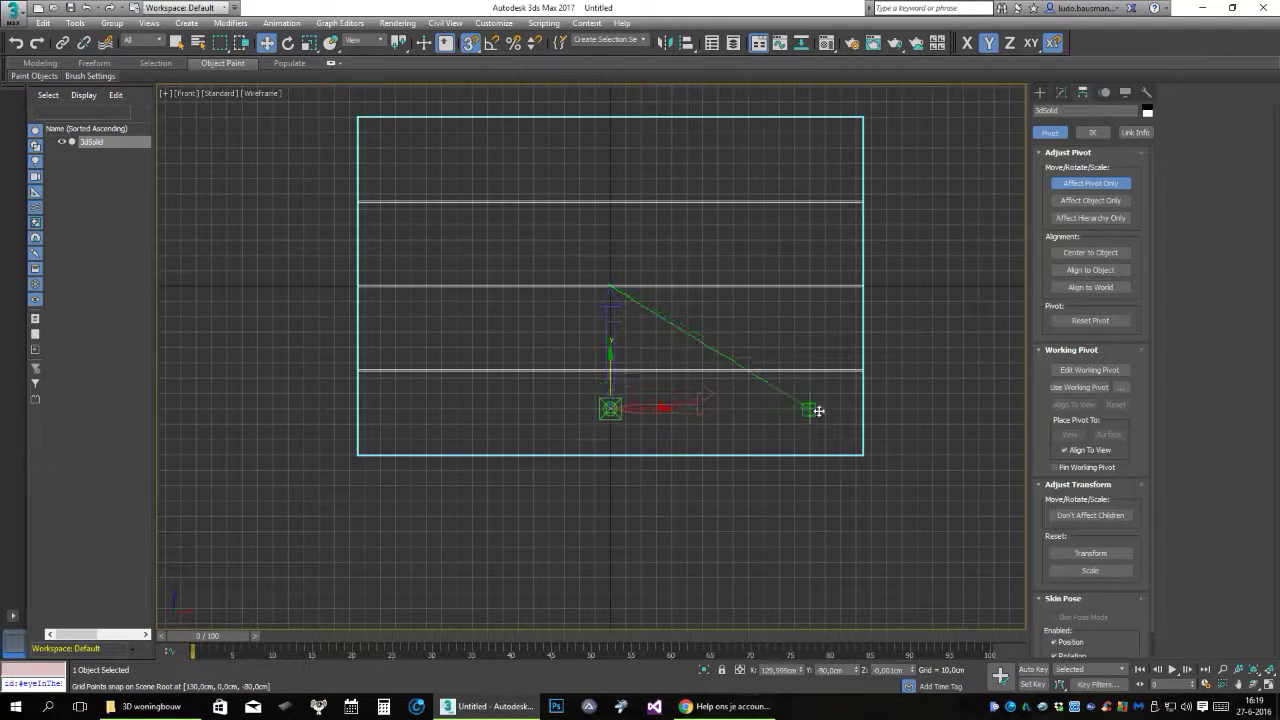
right_click(864, 454)
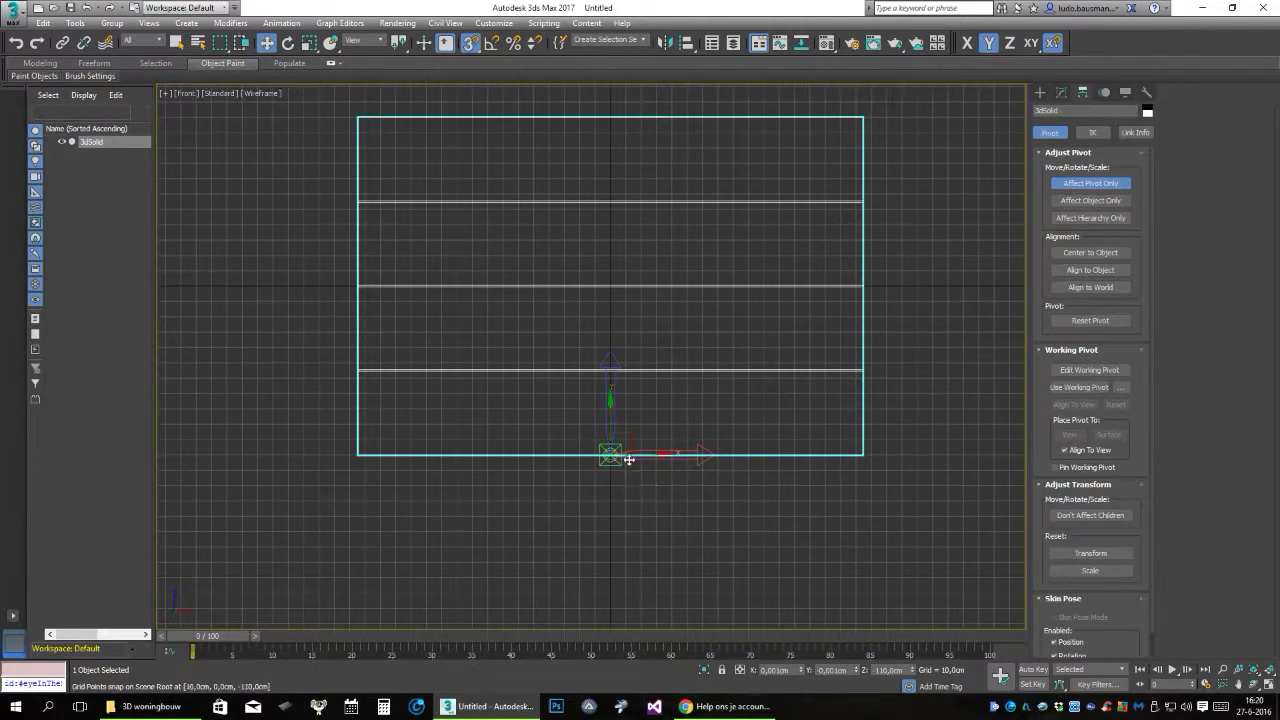
click(1105, 185)
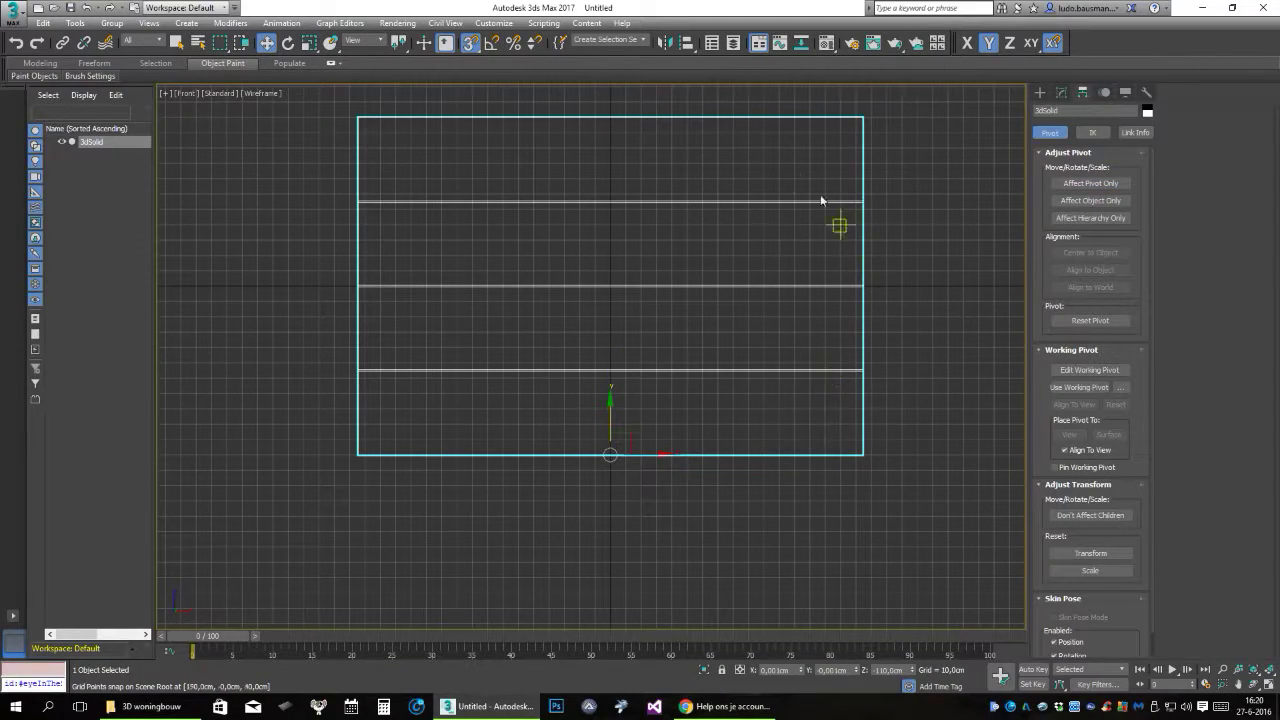
click(1040, 92)
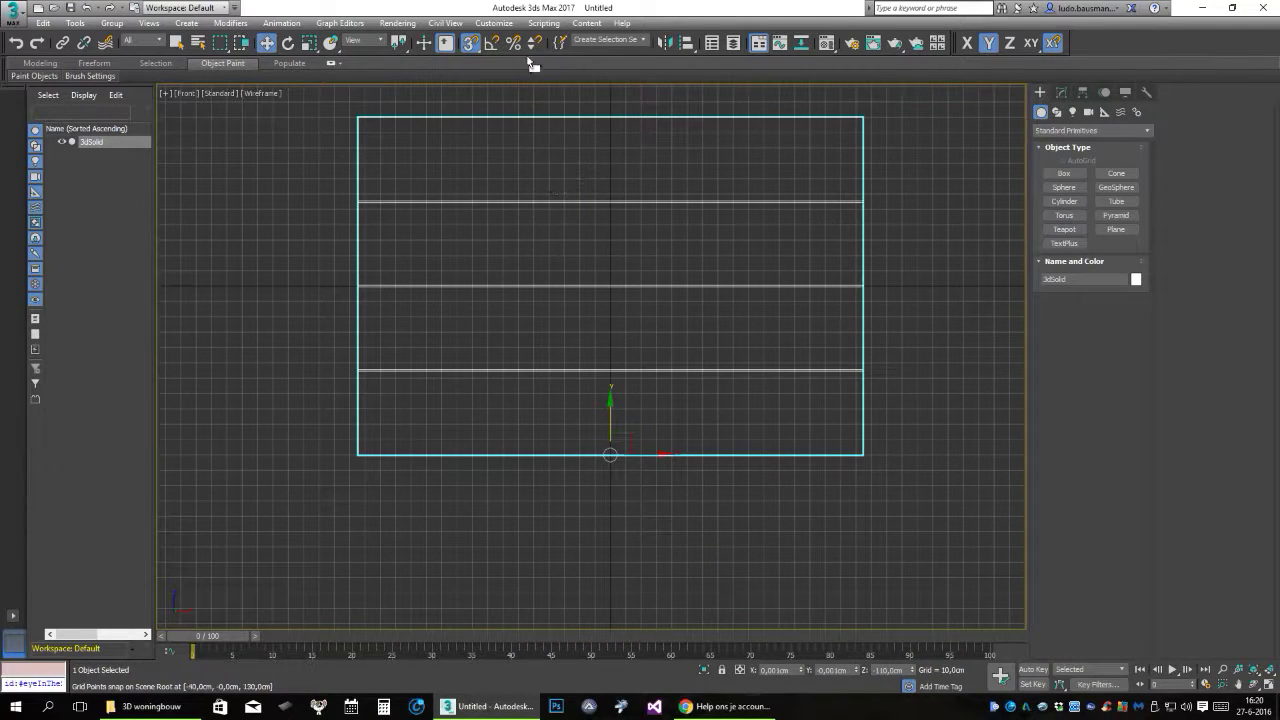
Turn snaps off and reset the wall's Z position to 0 so it sits on the ground.
click(471, 44)
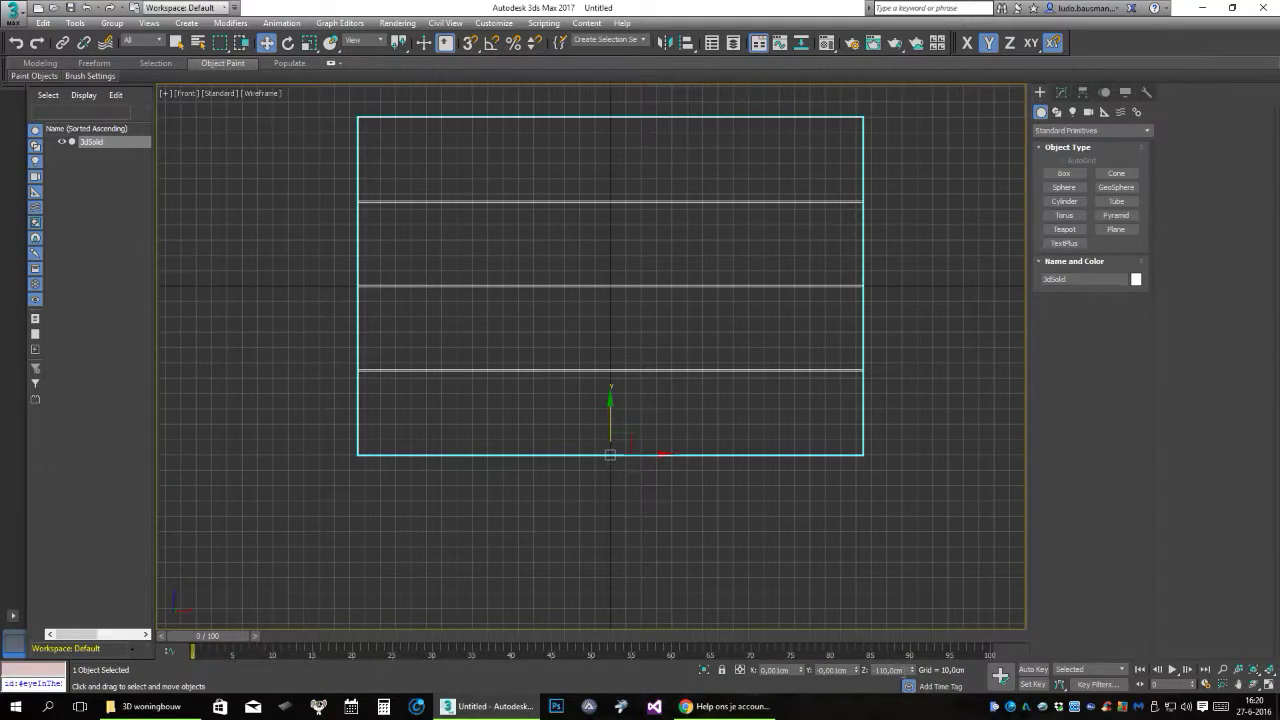
right_click(912, 677)
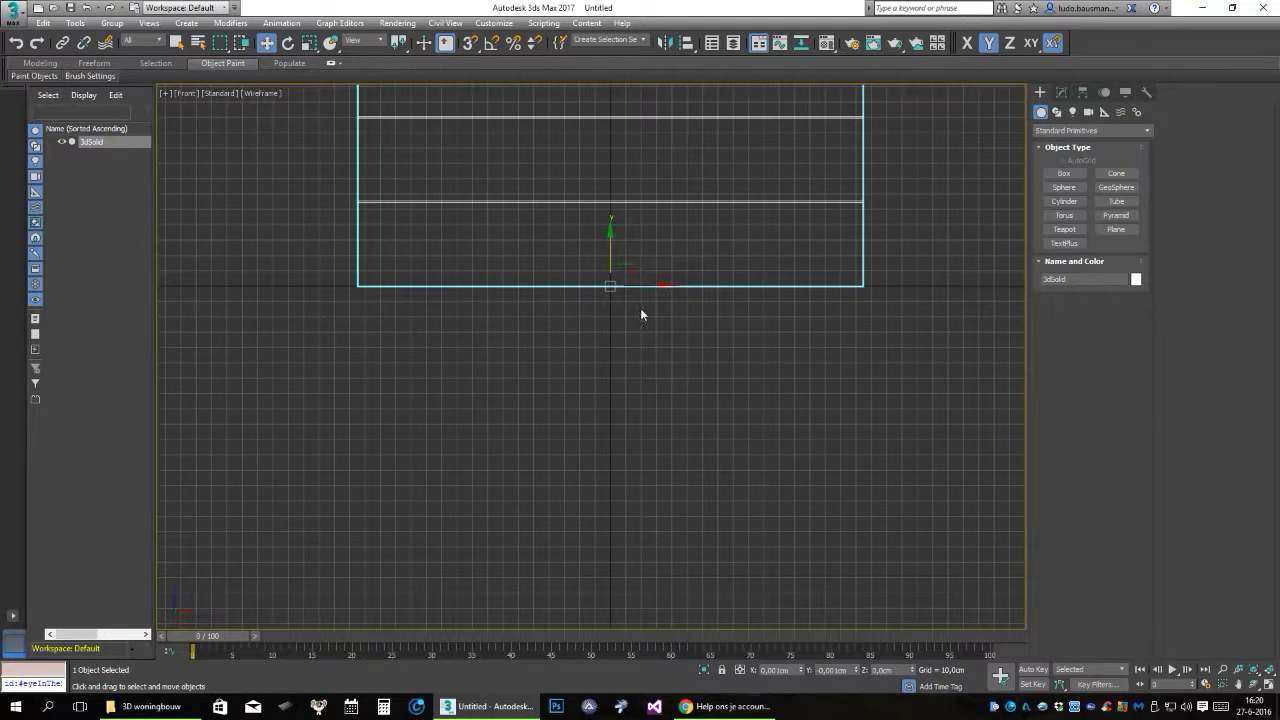
mouse_move(726, 326)
alt+middle_down()
mouse_move(731, 337)
mouse_move(511, 349)
mouse_move(491, 411)
mouse_move(594, 414)
mouse_move(734, 386)
mouse_move(757, 329)
mouse_move(745, 303)
alt+middle_up()
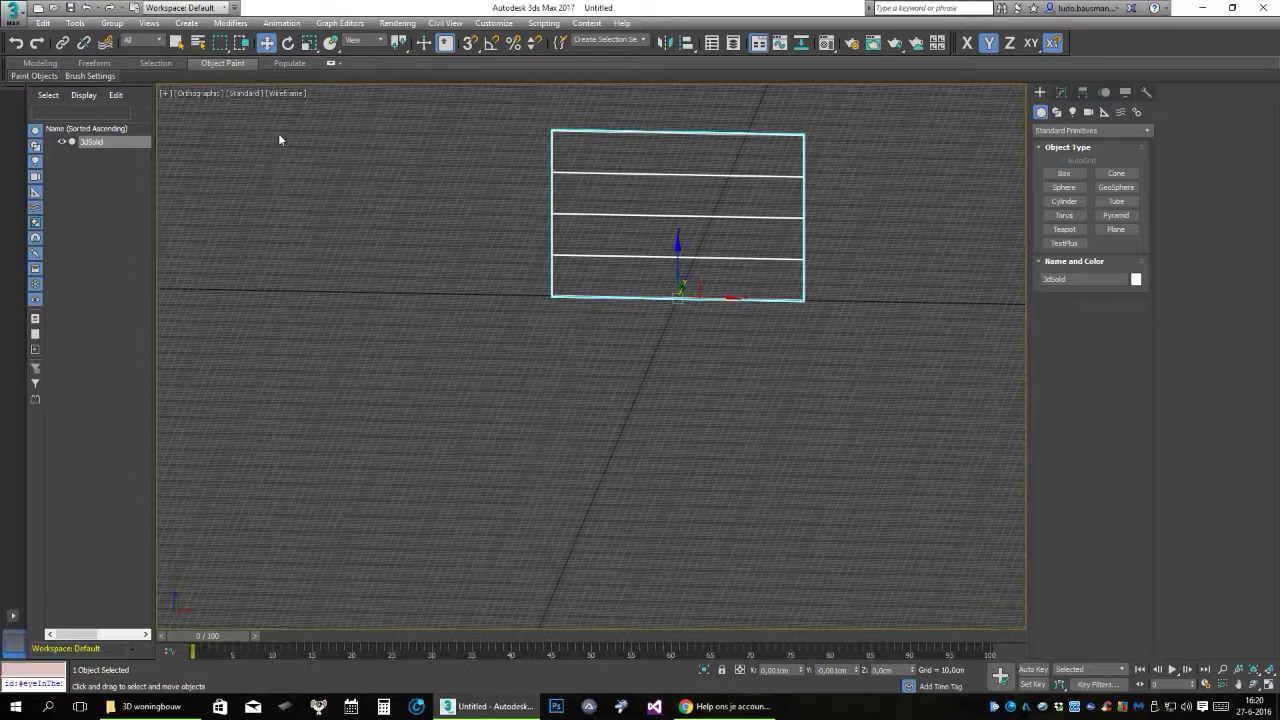
Export the wall to the desktop as poort.FBX, then quit 3ds Max without saving.
click(14, 12)
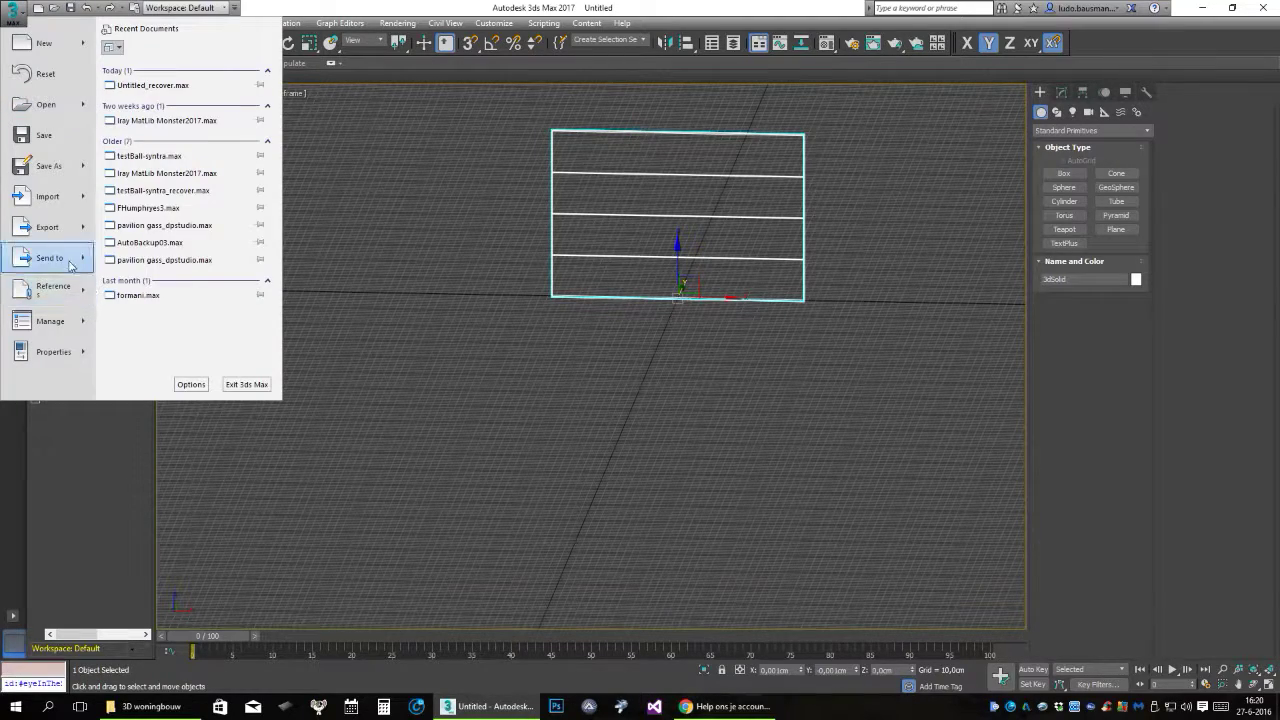
mouse_move(47, 227)
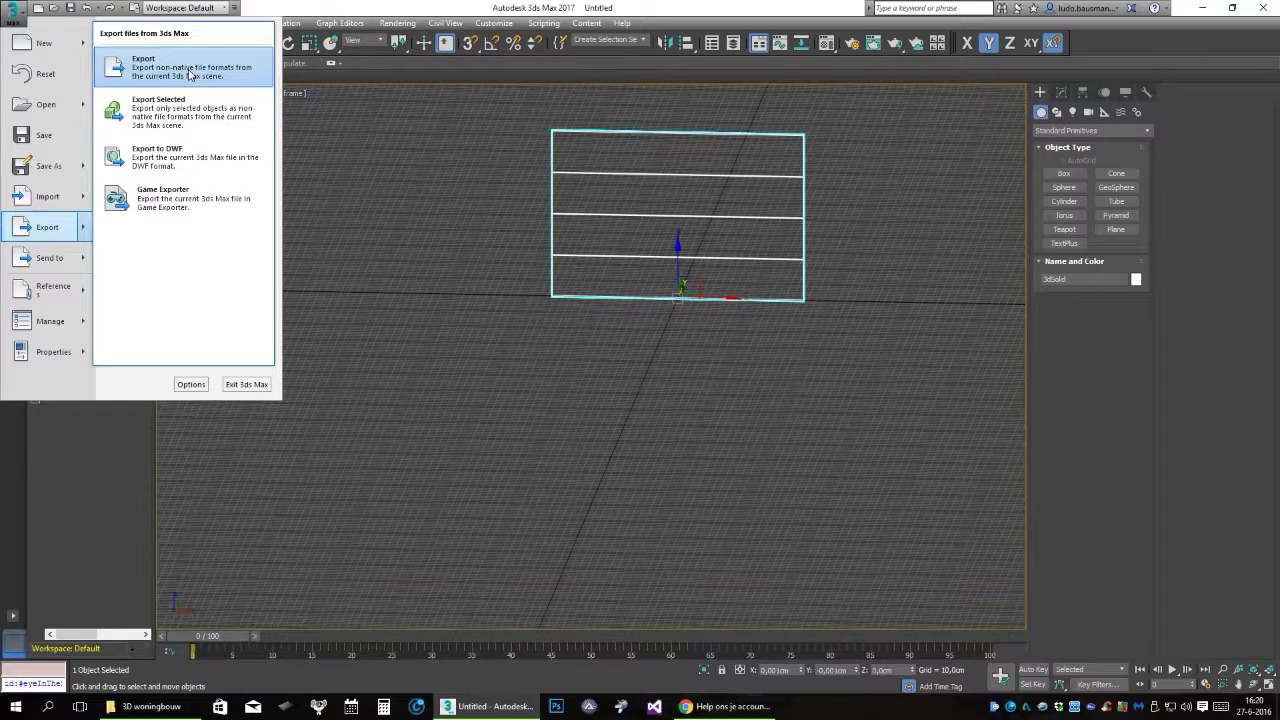
click(189, 70)
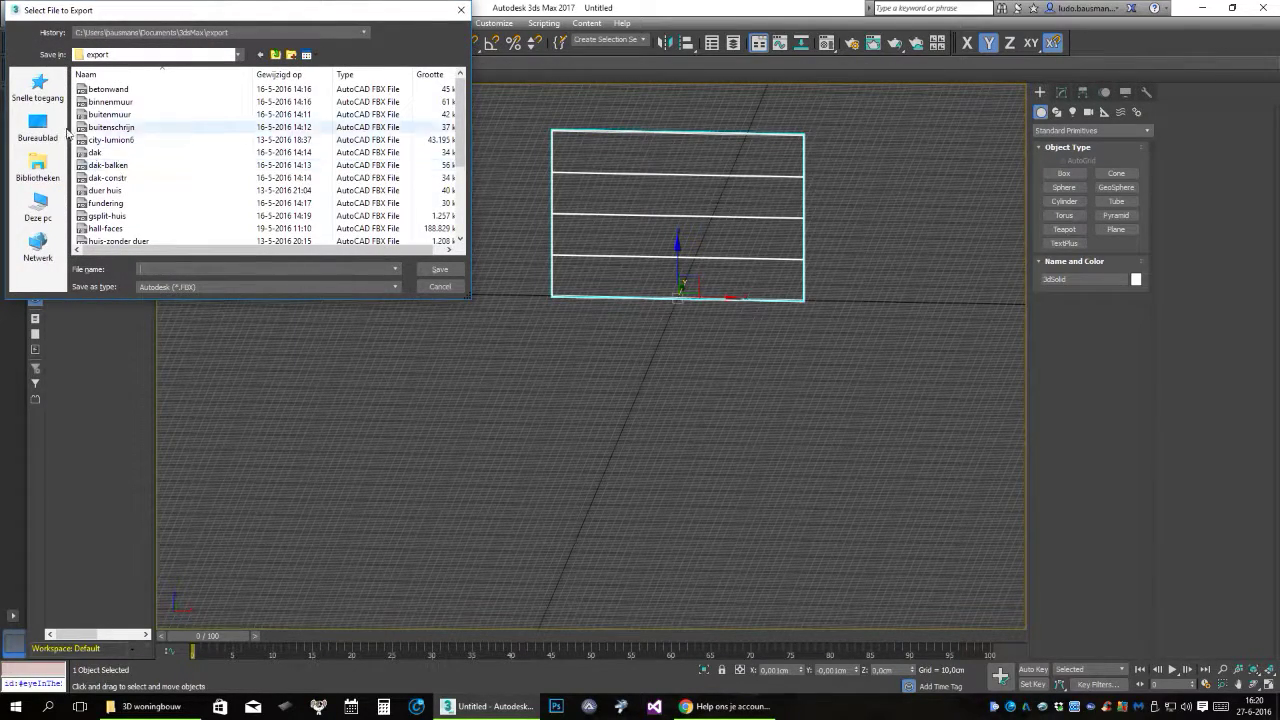
click(27, 132)
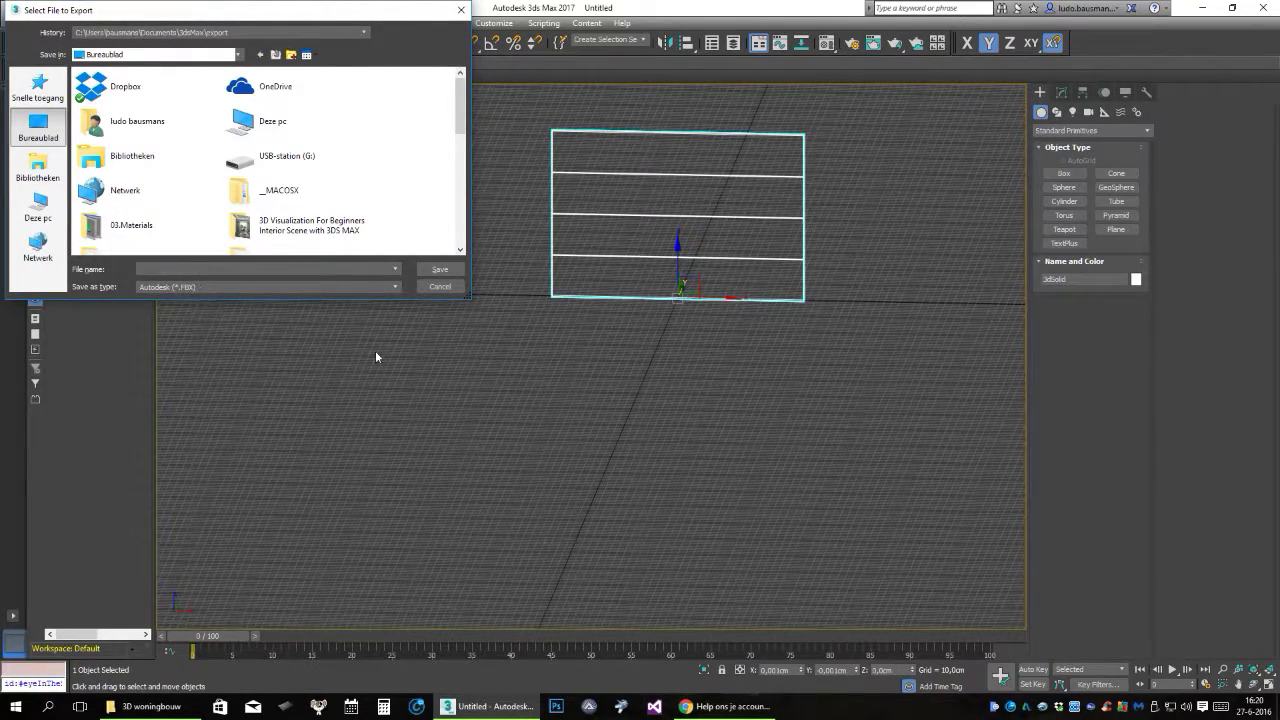
text(pool)
click(440, 268)
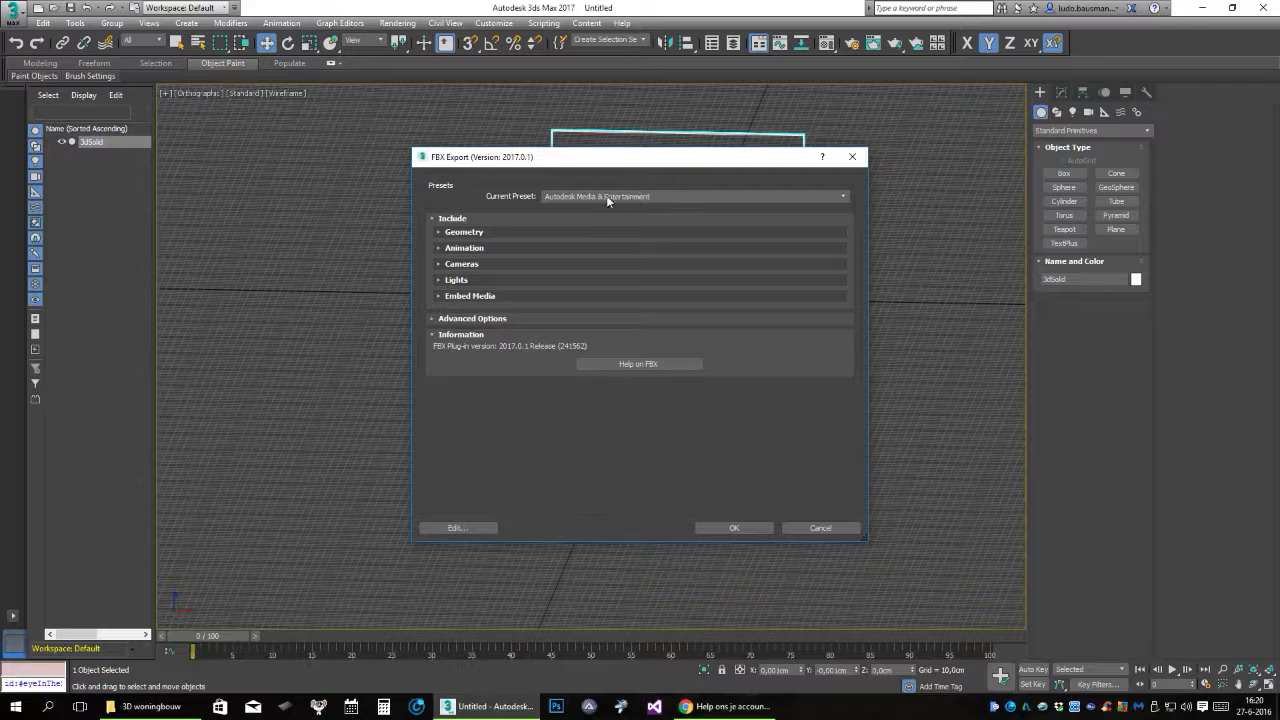
click(733, 527)
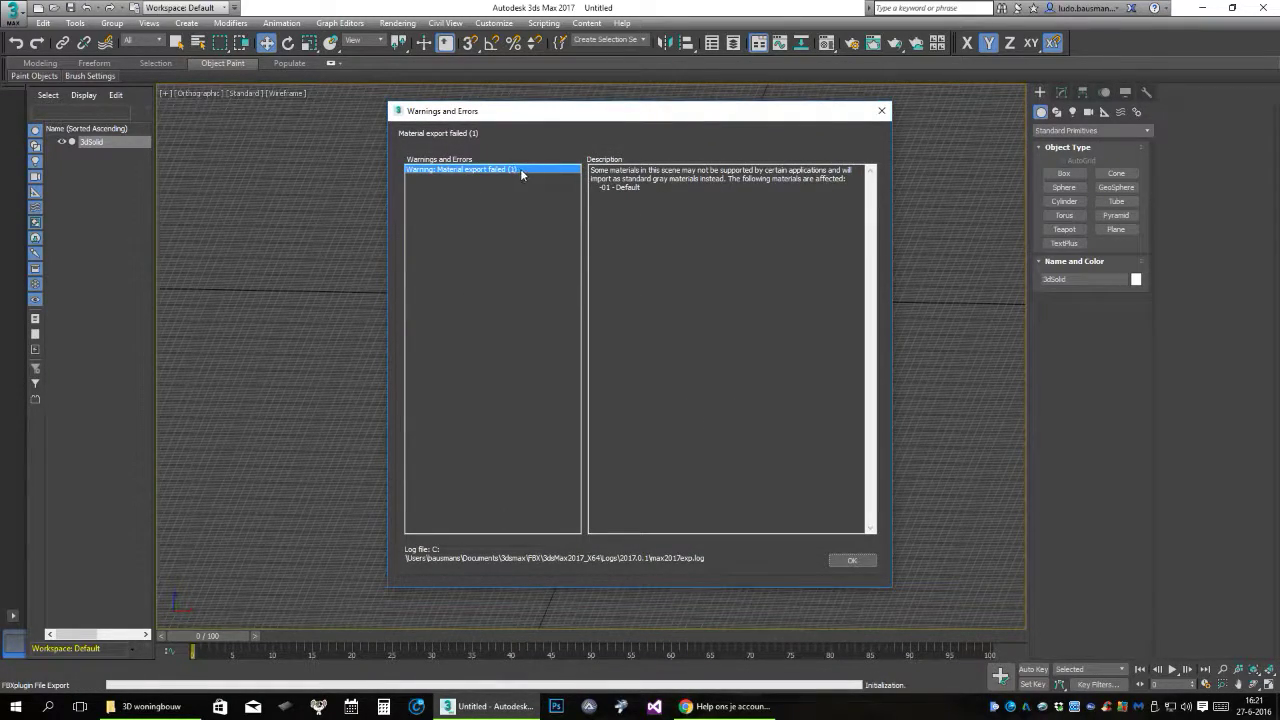
click(852, 561)
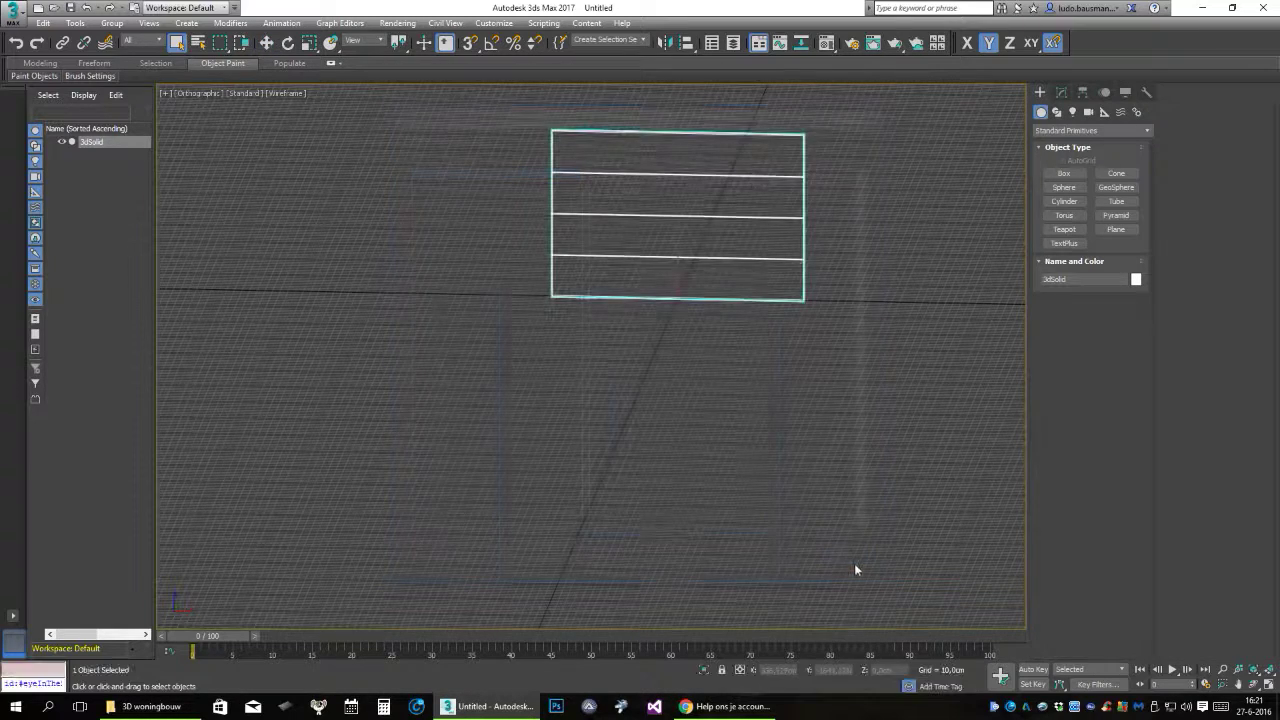
click(1263, 8)
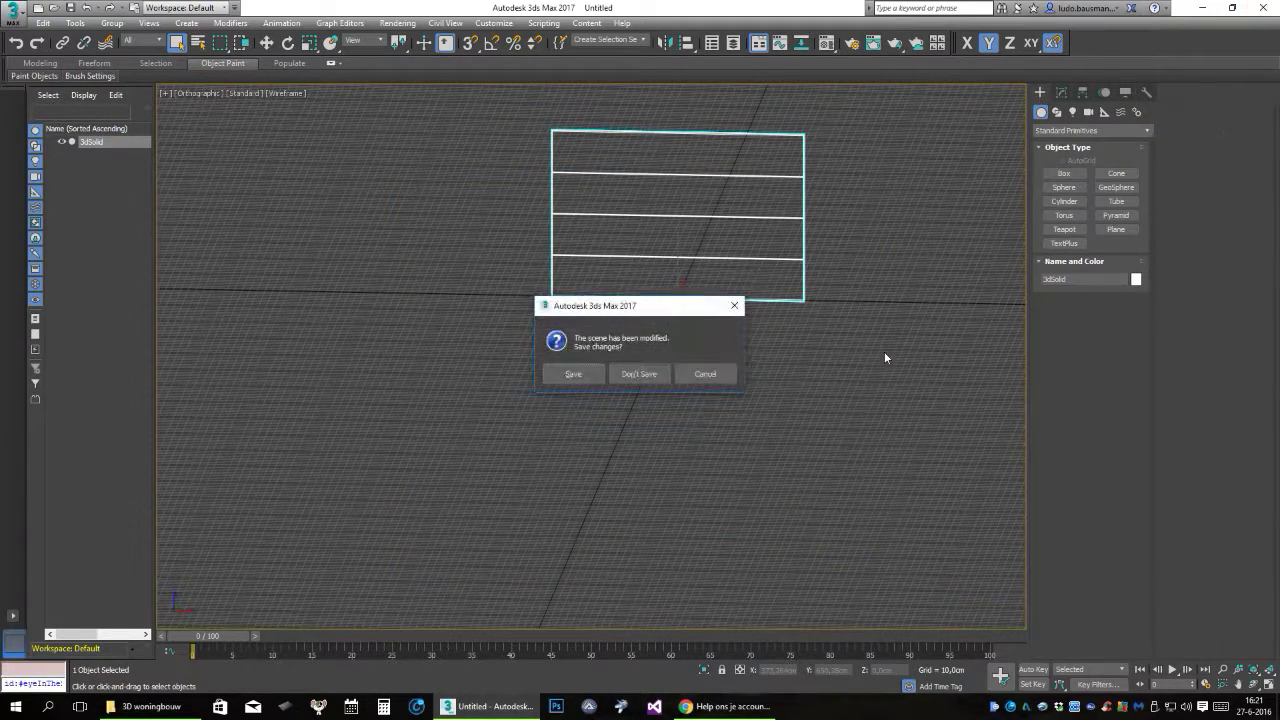
click(648, 375)
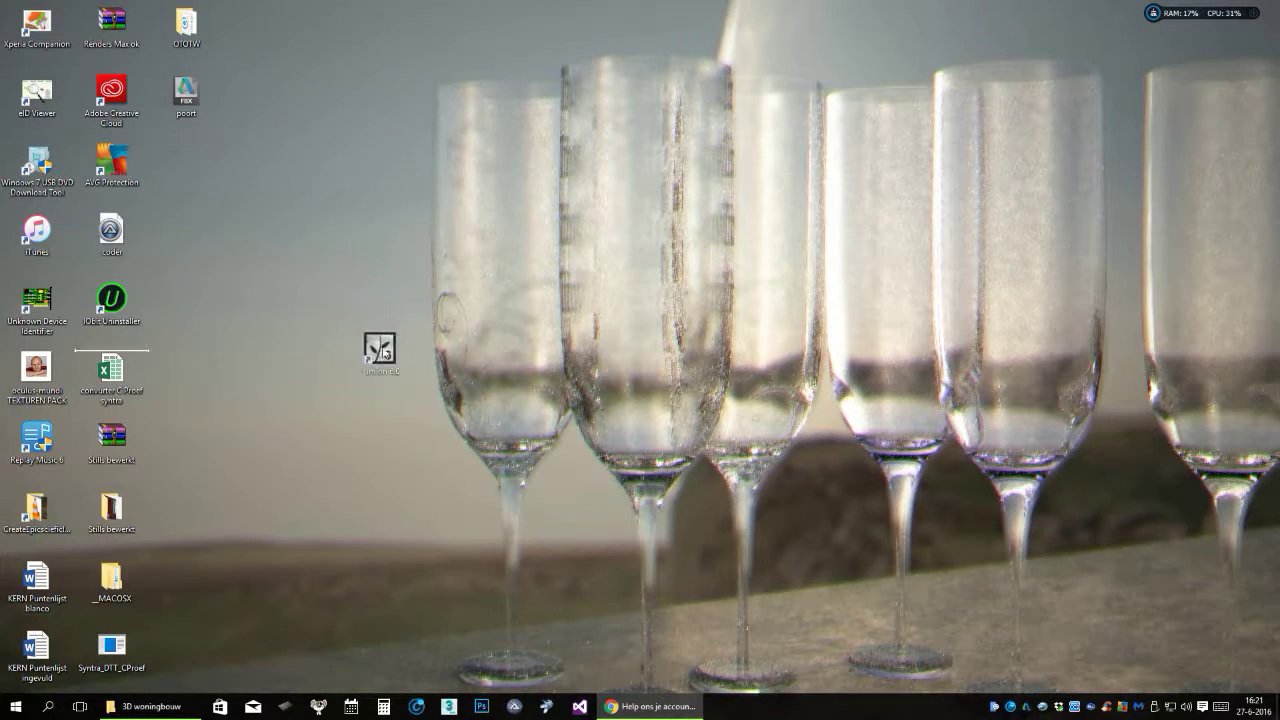
Launch Lumion 6.0, start a new Plain grassland scene, and show the Imports options.
drag(1144, 180, 184, 166)
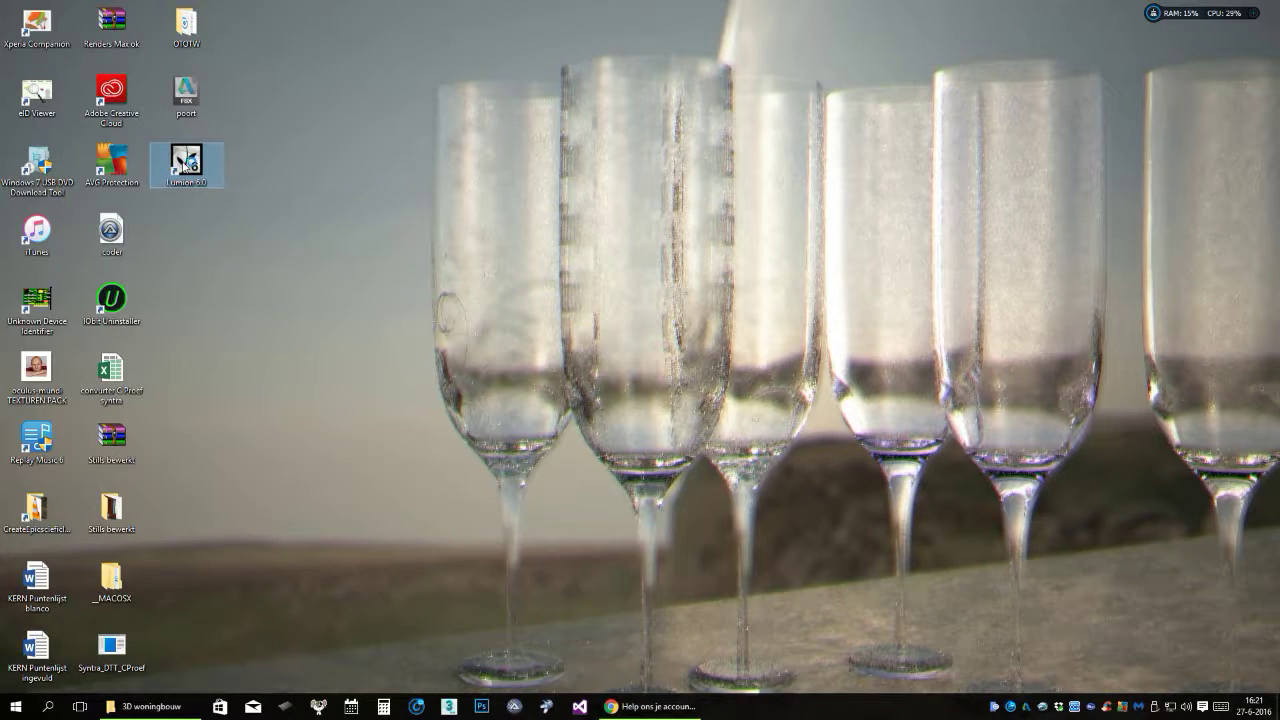
double_click(184, 165)
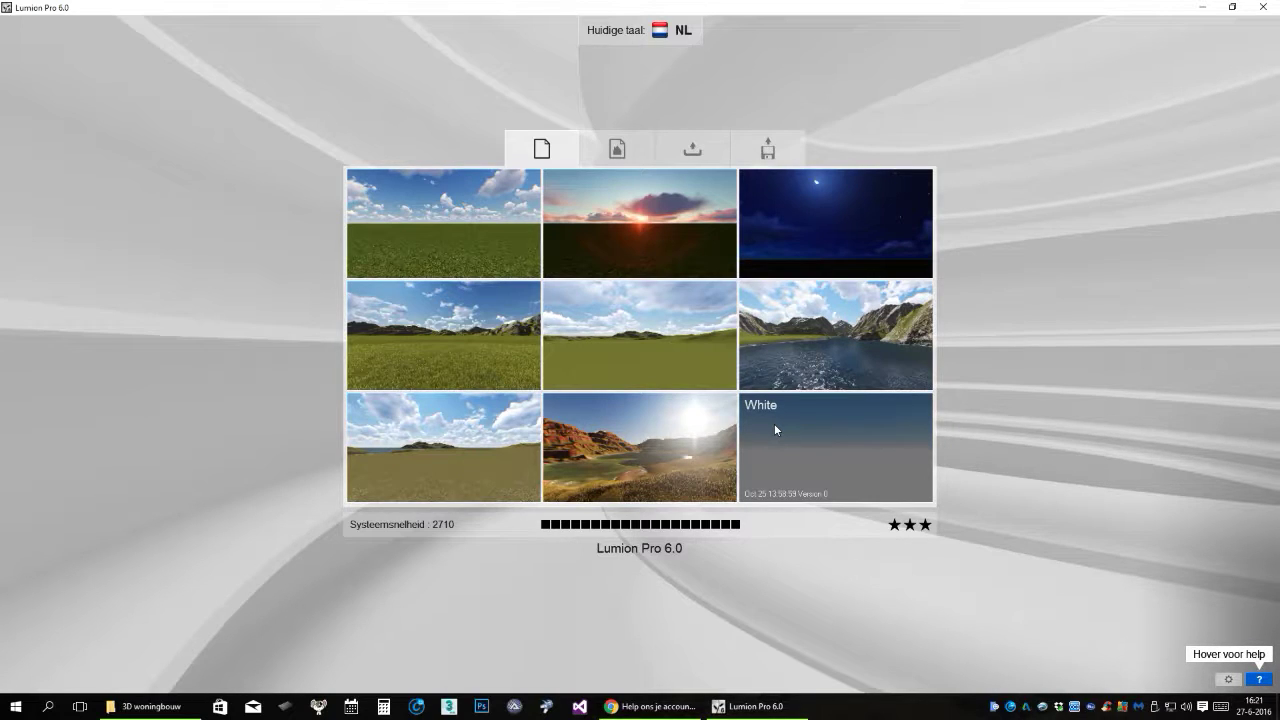
click(483, 208)
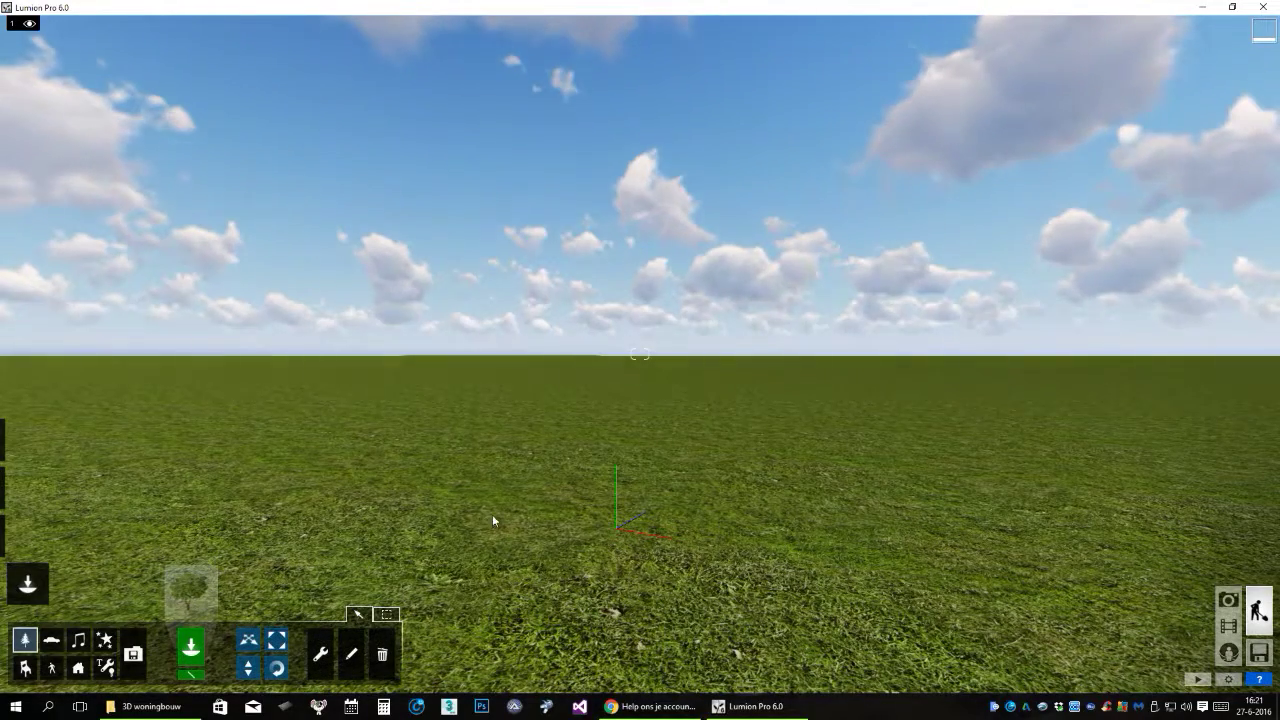
click(132, 655)
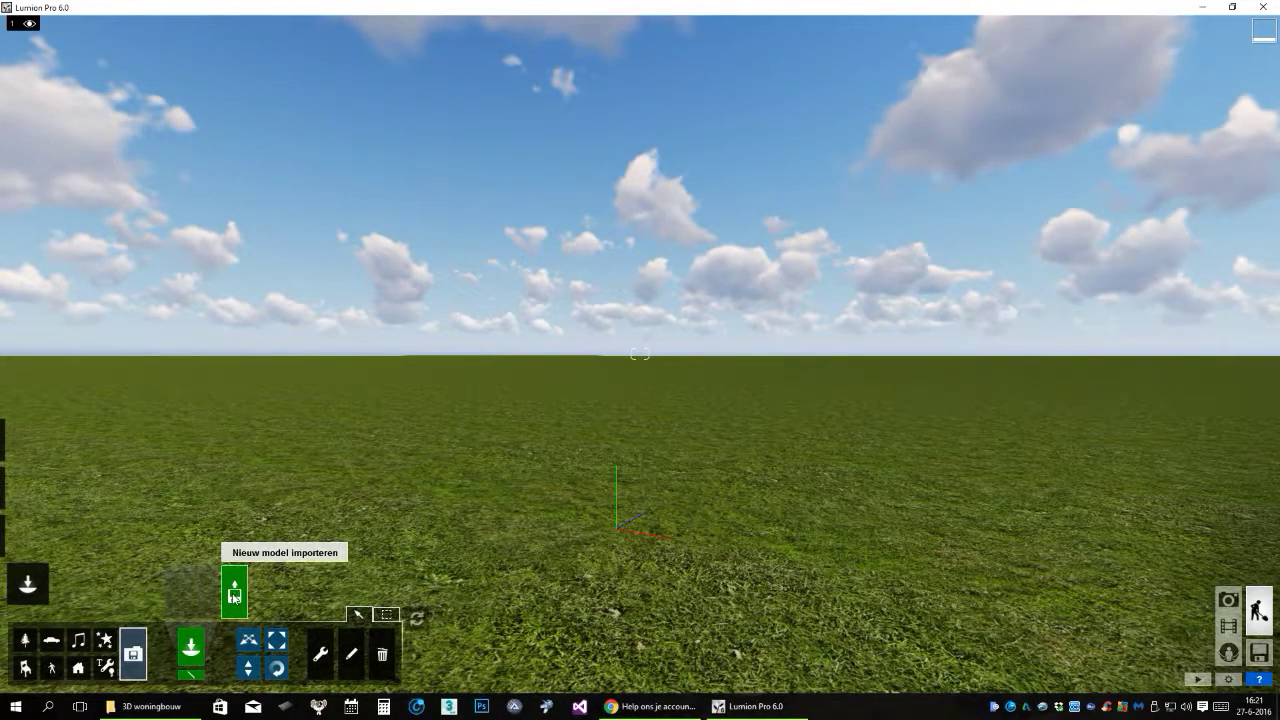
Import poort.FBX from the desktop and add it to the library as poort2.
click(234, 597)
scroll(630, 313, down, 5)
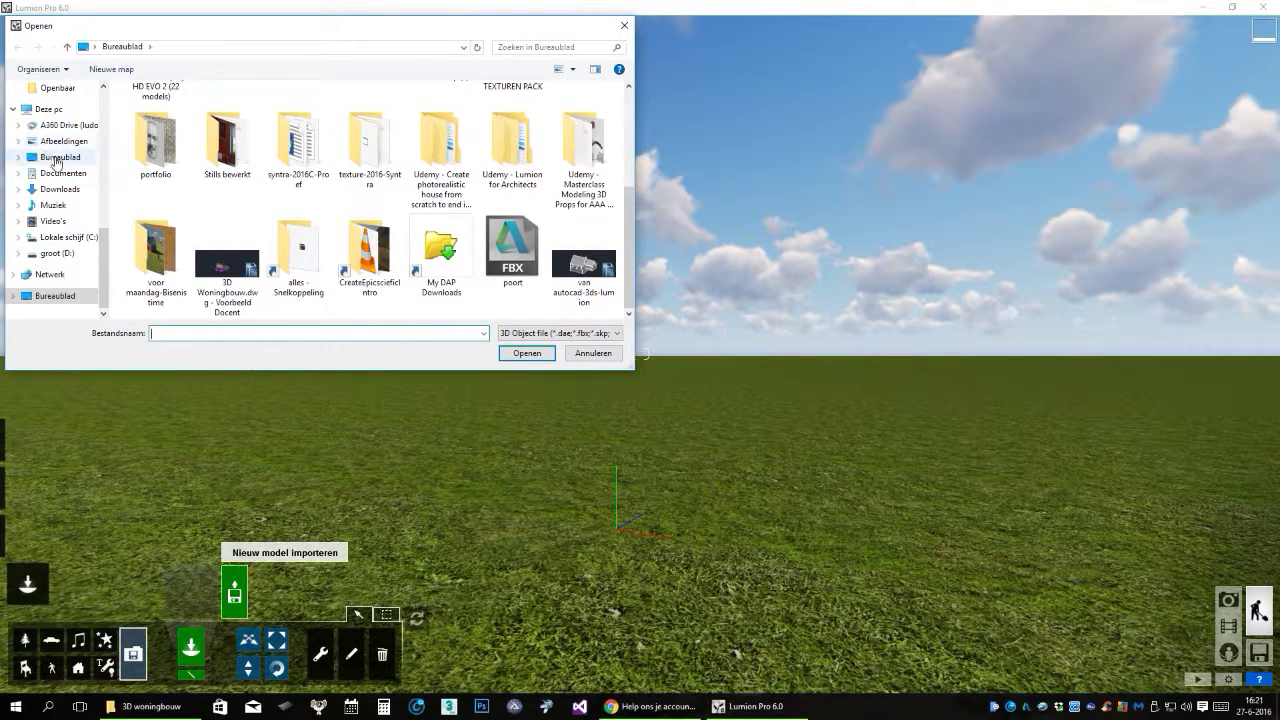
click(60, 157)
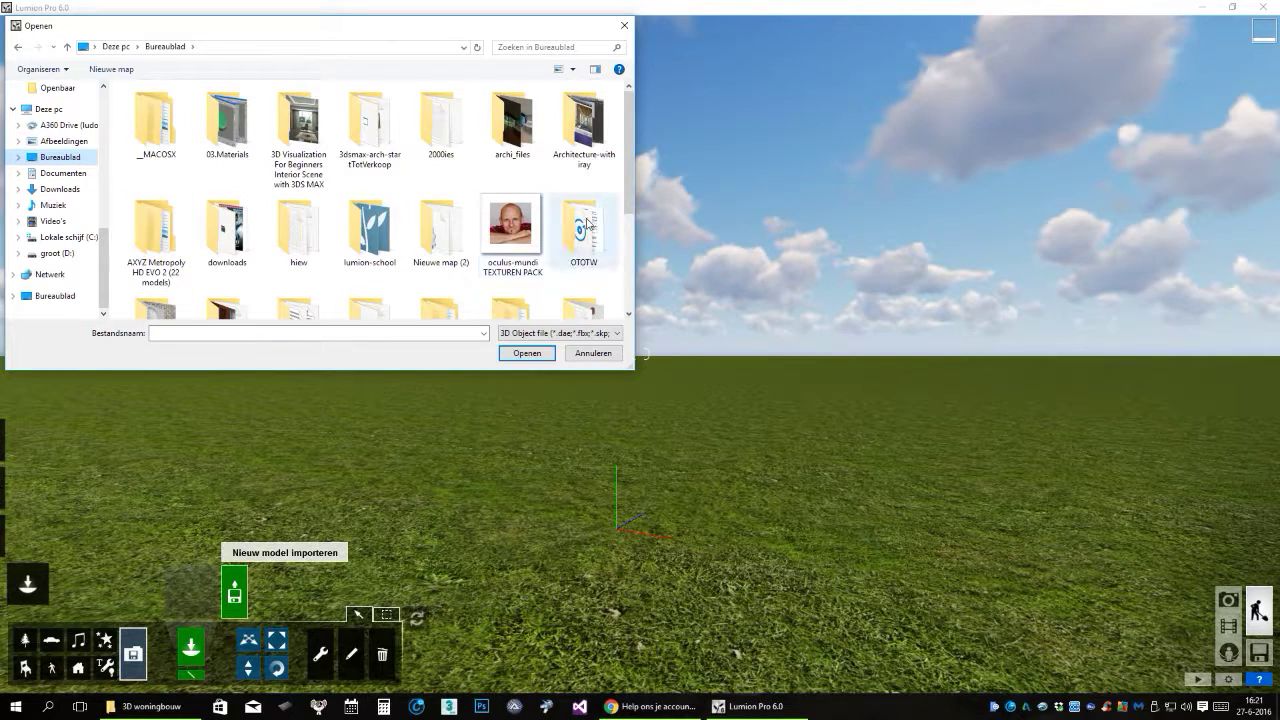
drag(630, 180, 622, 284)
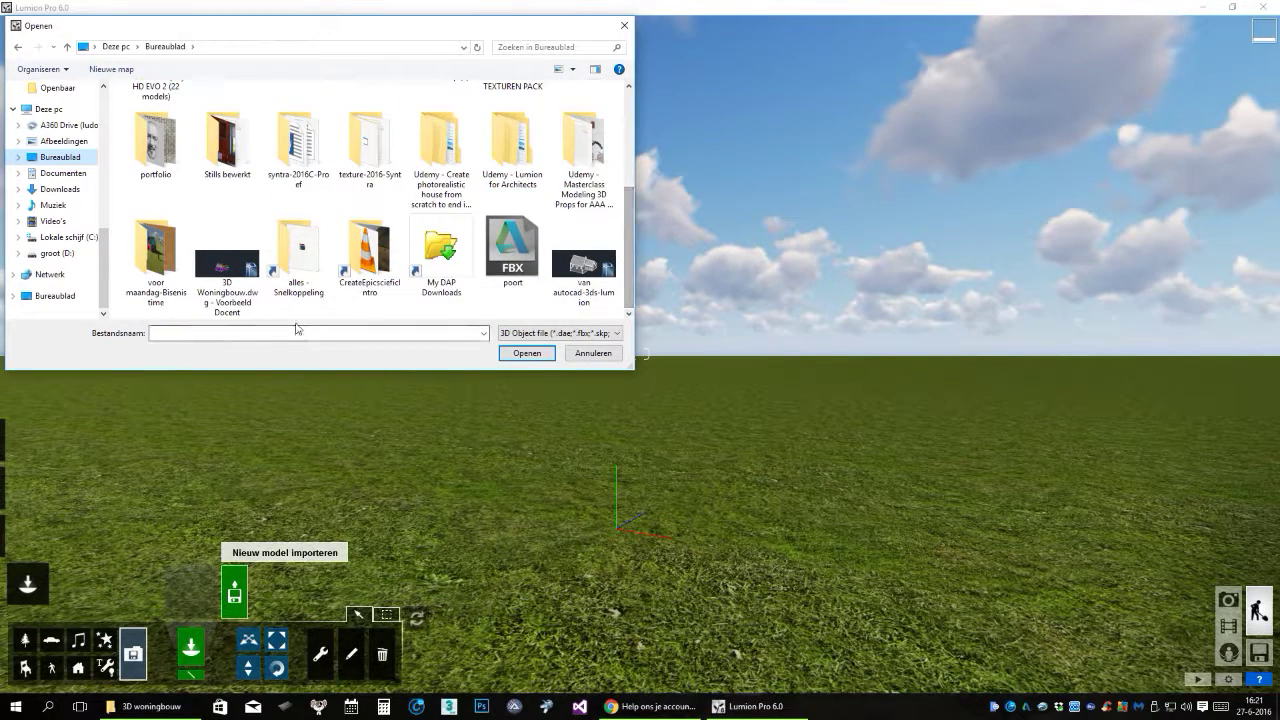
click(523, 262)
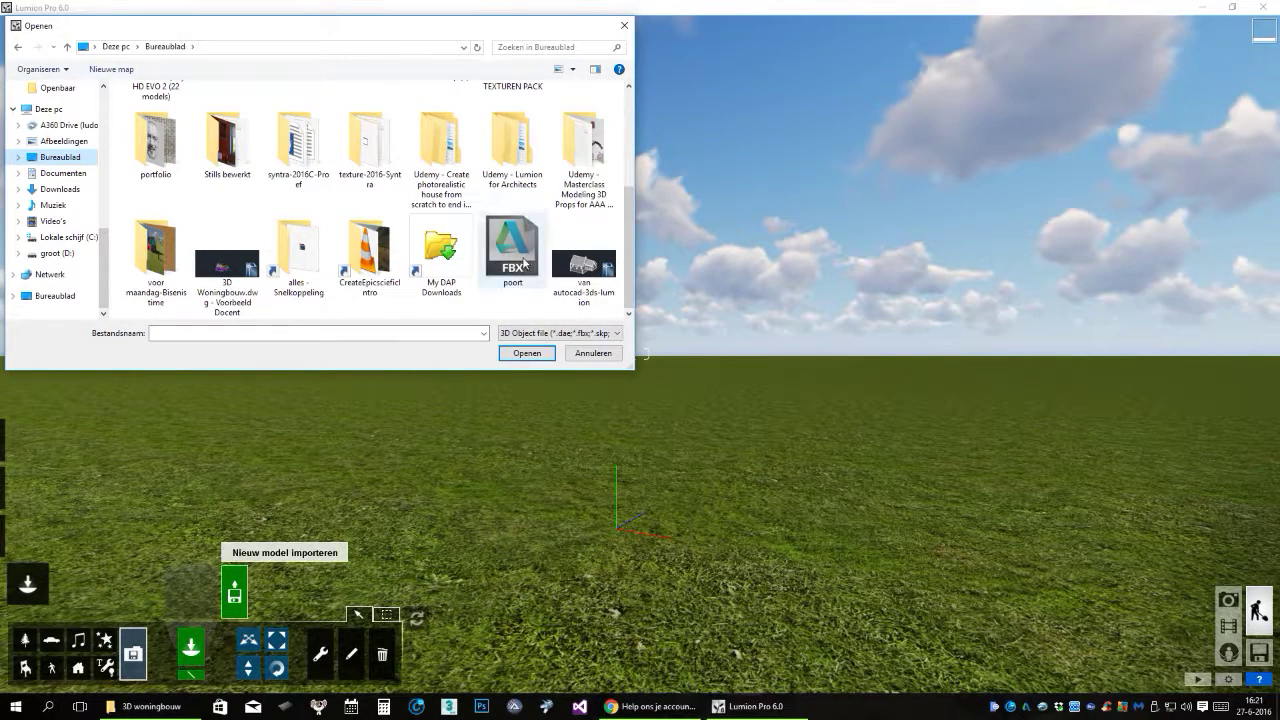
click(525, 355)
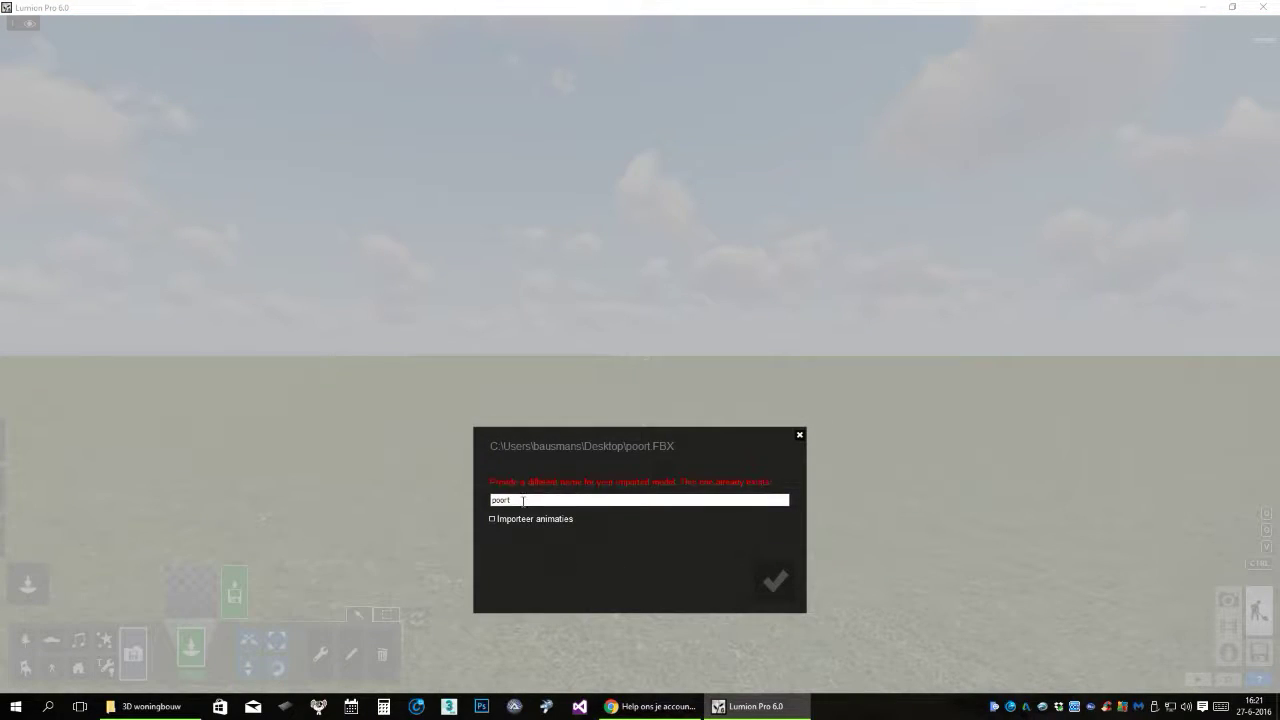
text(2)
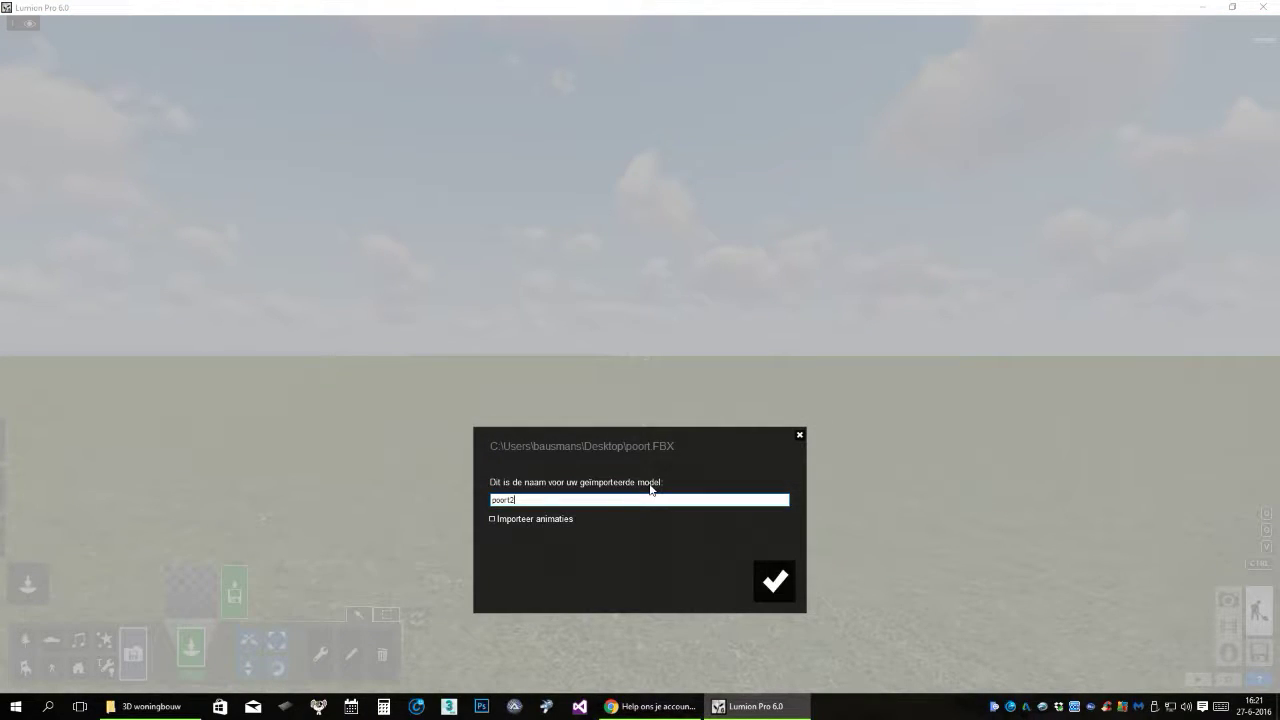
click(764, 592)
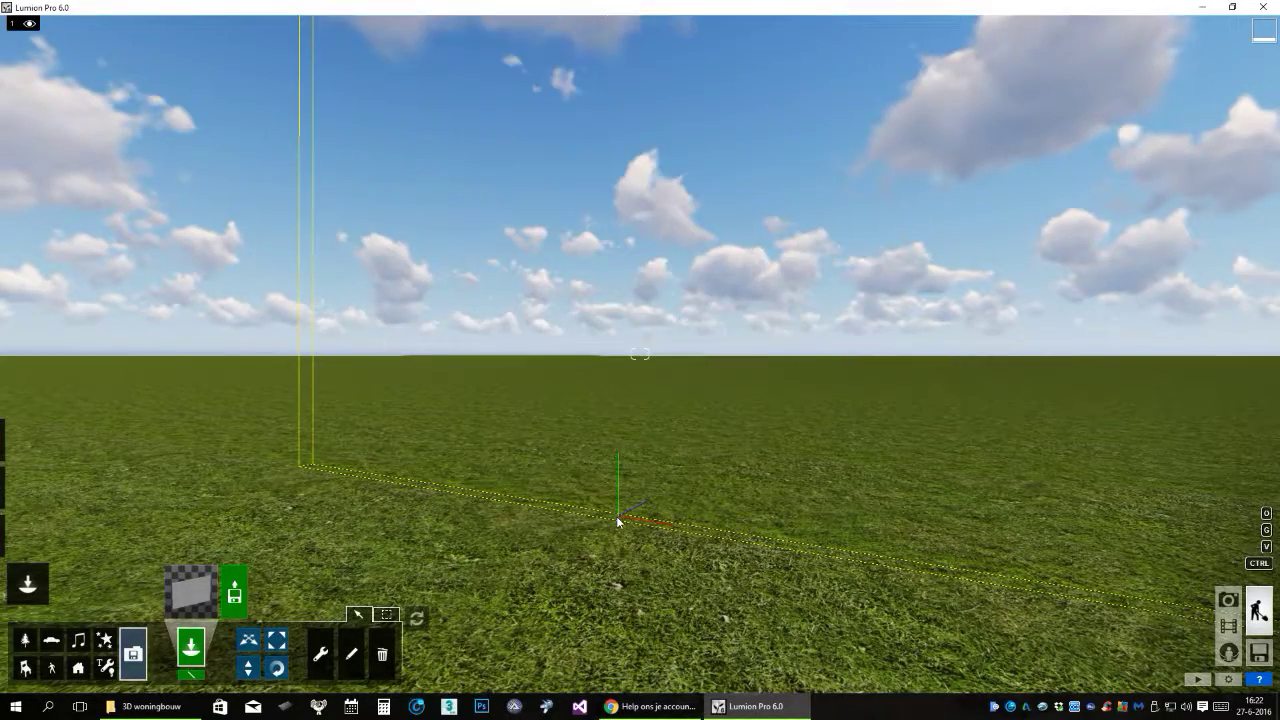
Place the imported wall on the grass and shift it to the left.
click(617, 520)
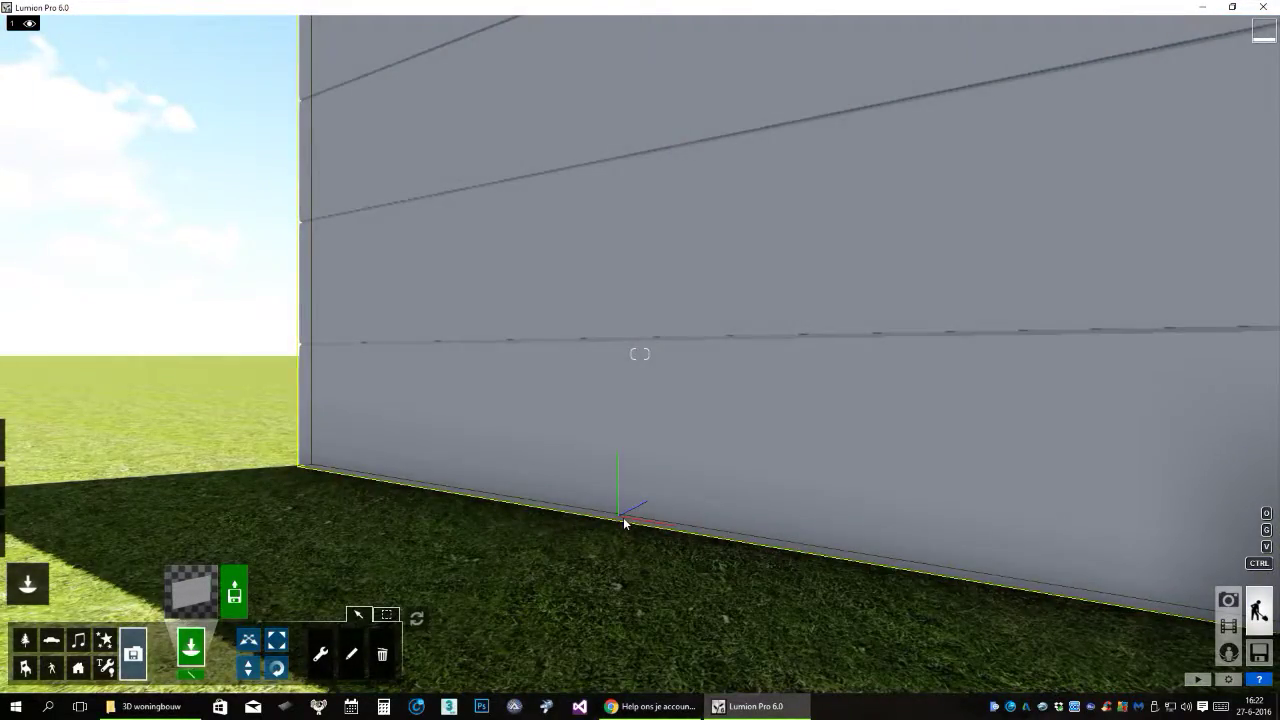
scroll(623, 517, down, 5)
scroll(623, 517, down, 3)
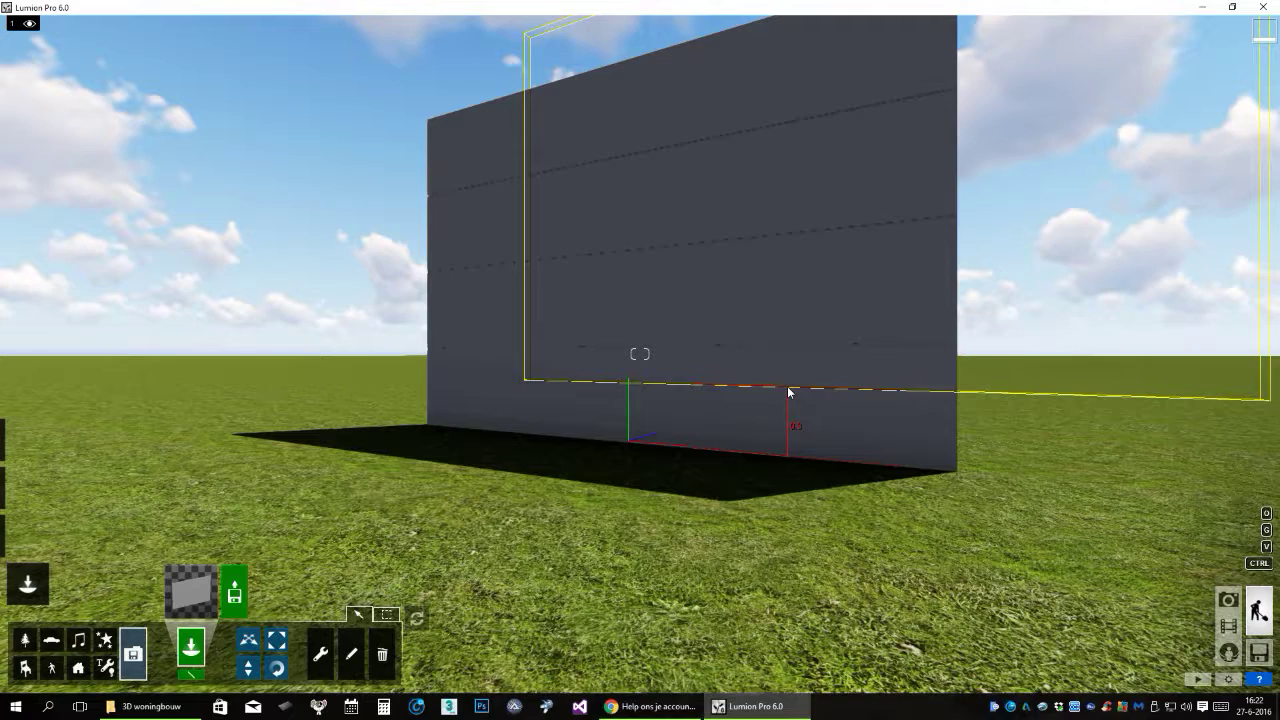
mouse_move(788, 393)
mouse_down()
mouse_move(666, 407)
mouse_move(626, 443)
mouse_move(675, 450)
mouse_move(628, 449)
mouse_up()
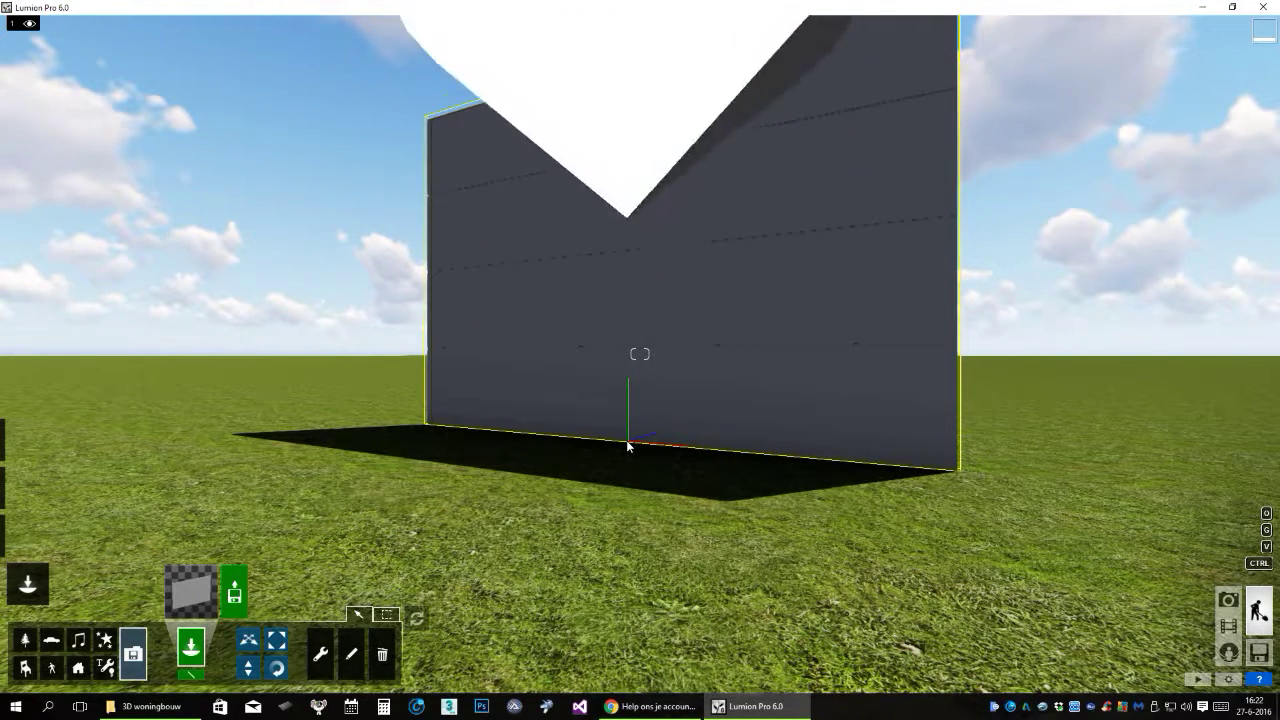
Aim the camera down at the wall and select it with the move tool to check its position.
scroll(626, 440, down, 3)
scroll(626, 440, down, 2)
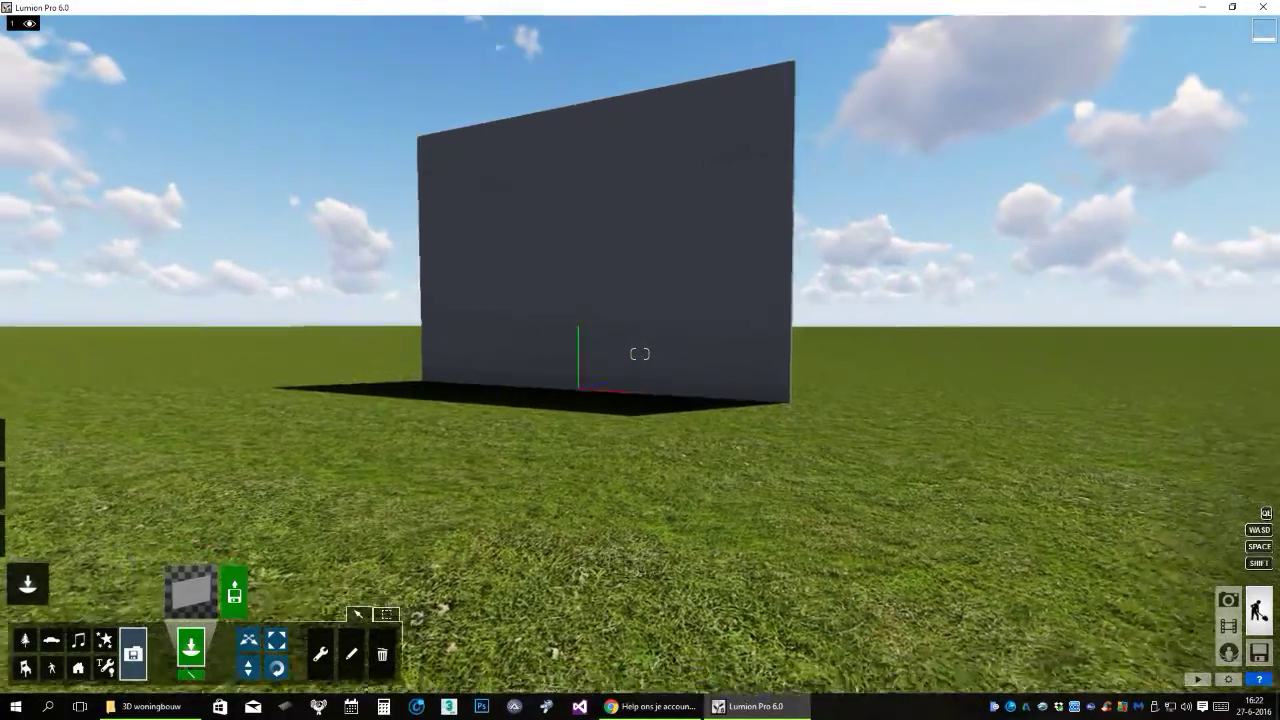
right_drag(534, 434, 680, 480)
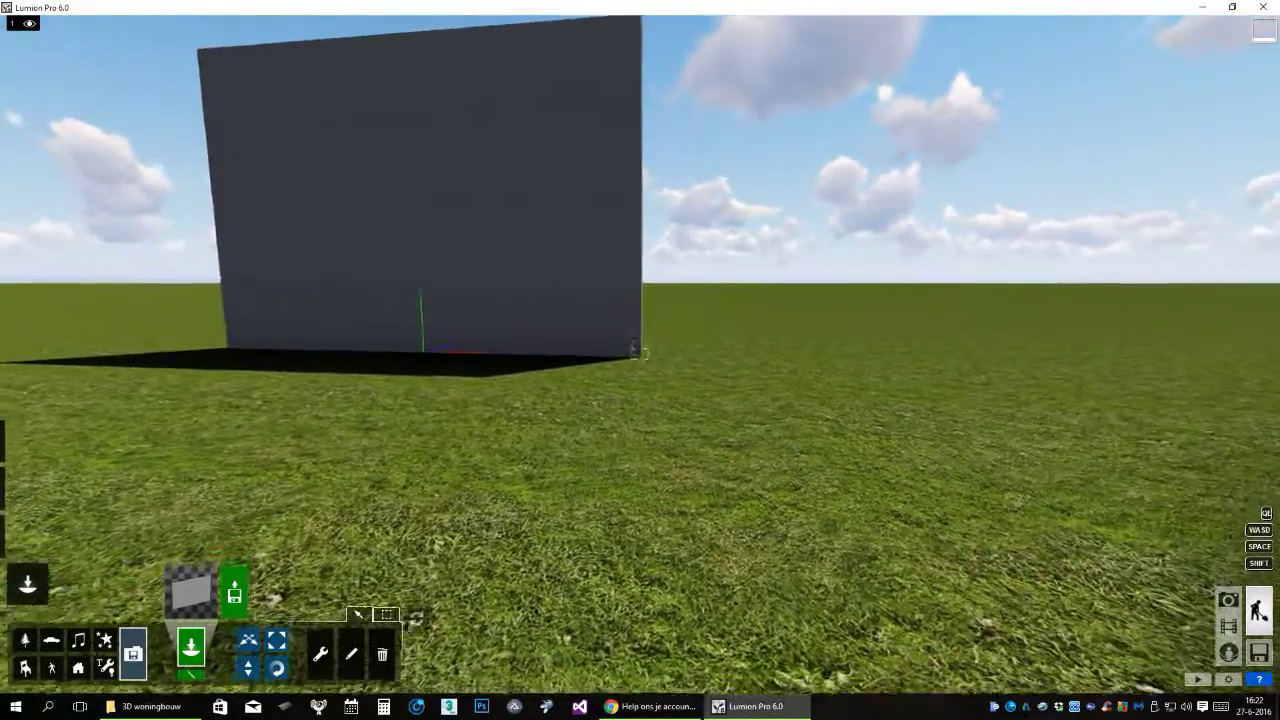
scroll(640, 353, down, 2)
mouse_move(640, 353)
right_down()
mouse_move(640, 600)
mouse_move(497, 454)
right_up()
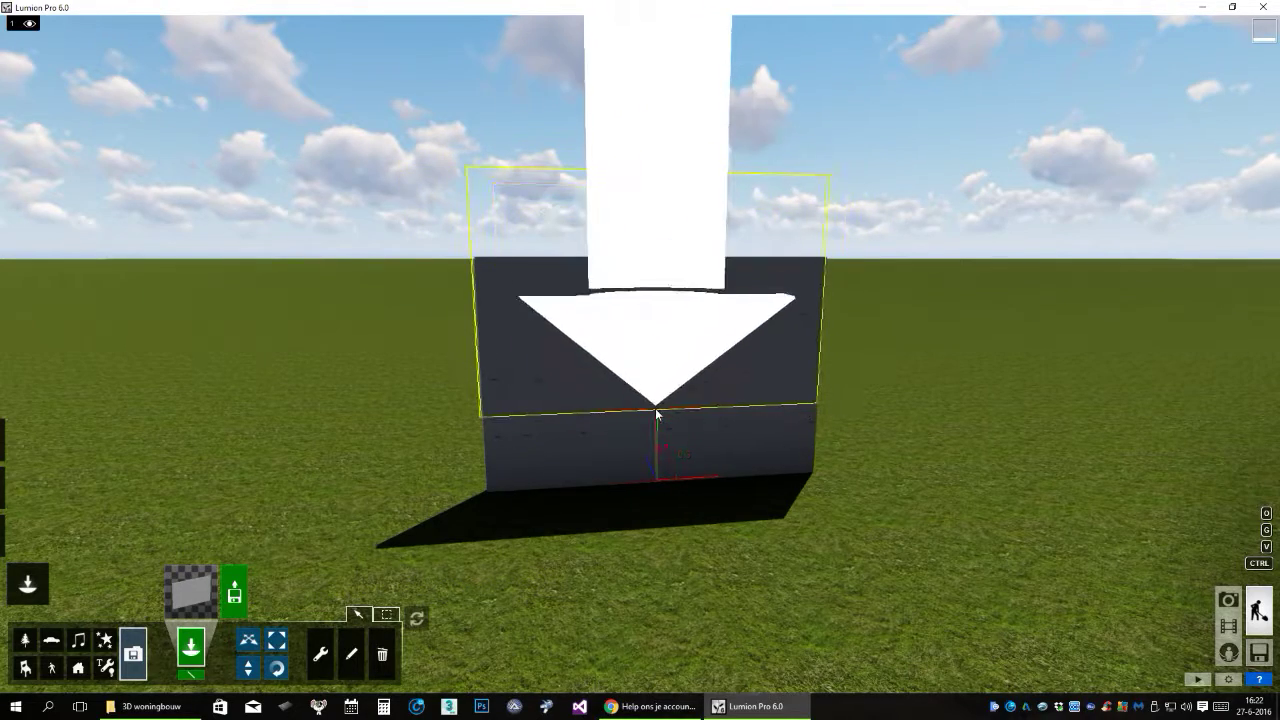
click(657, 413)
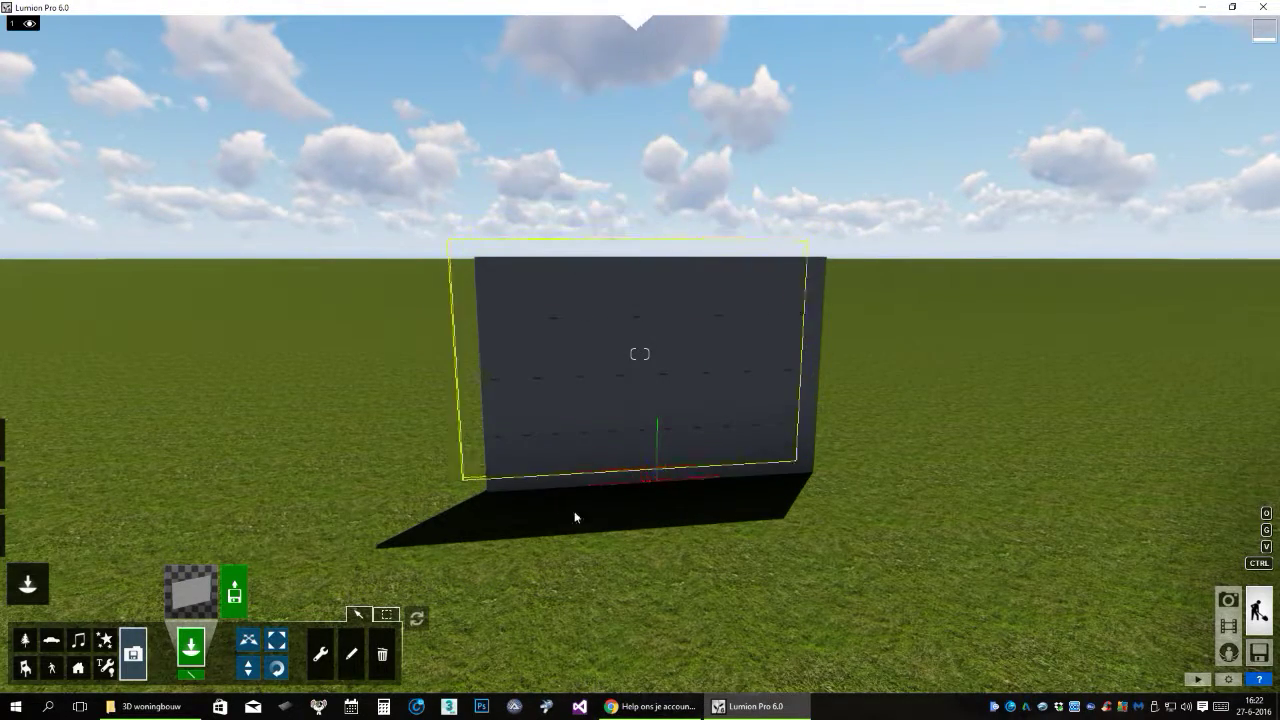
click(387, 614)
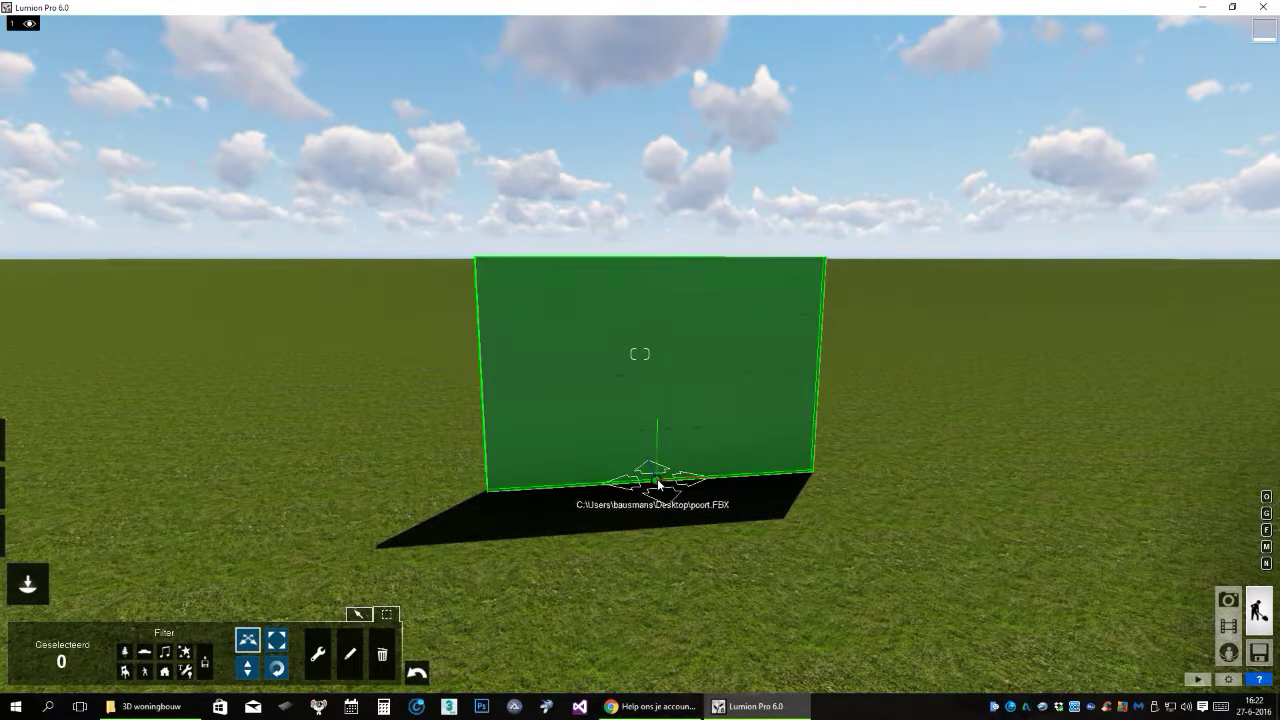
click(656, 482)
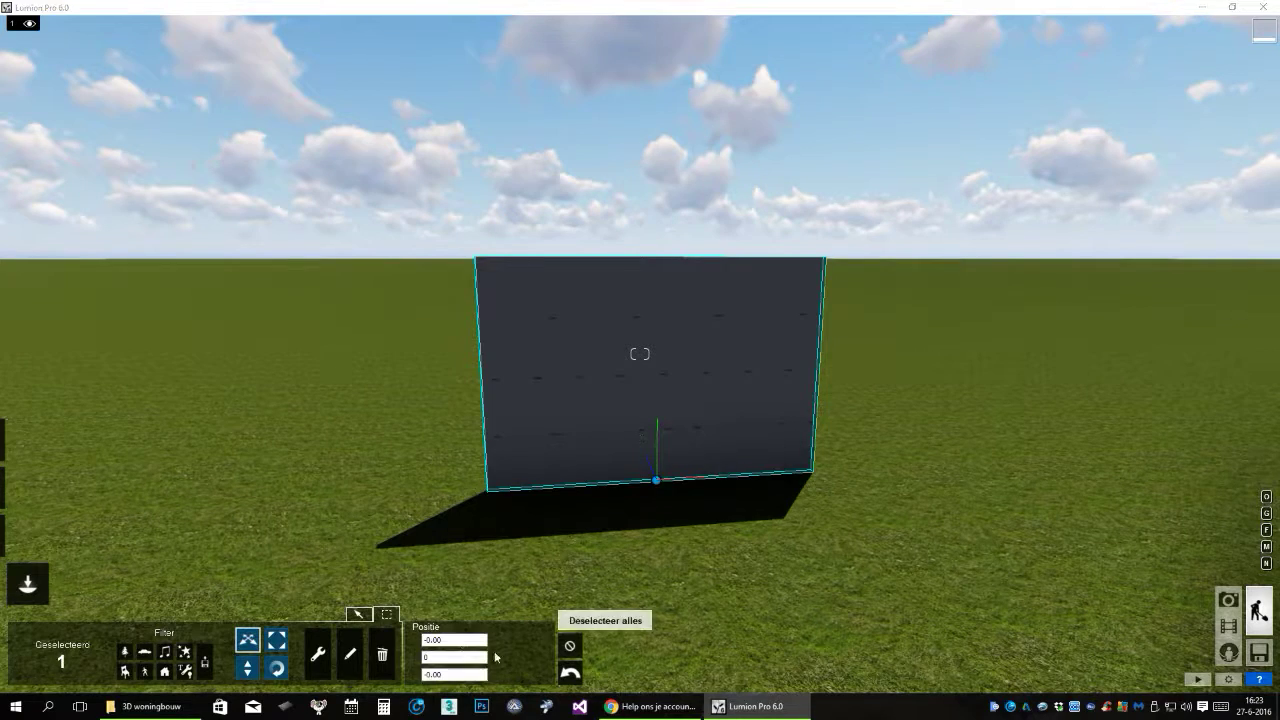
In Movie mode, record a 4-second flythrough from two camera keyframes of the wall.
click(1228, 625)
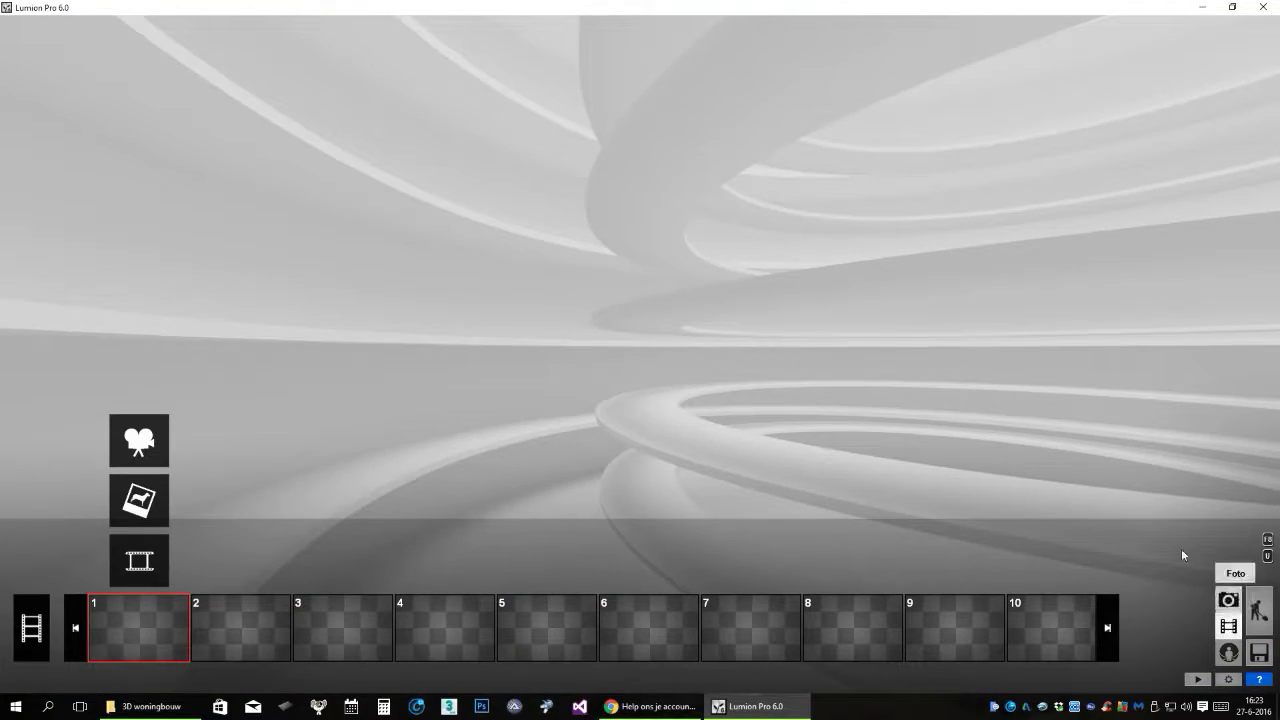
click(154, 446)
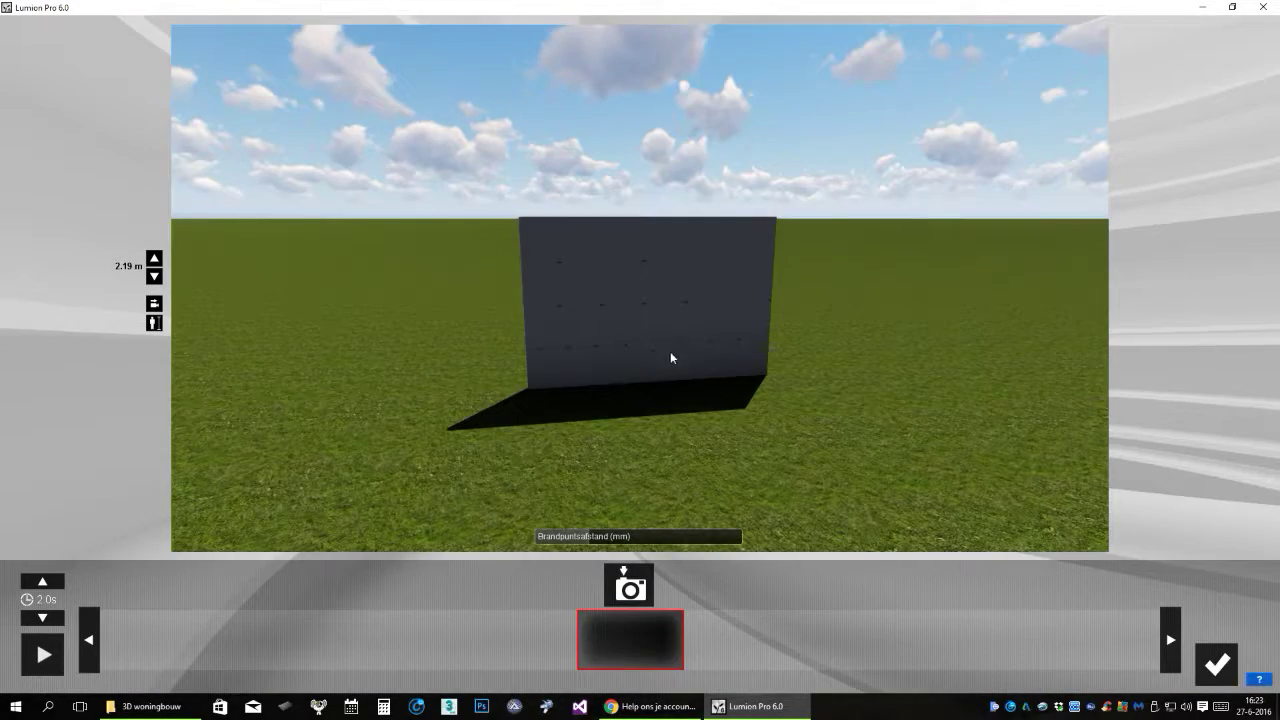
click(628, 588)
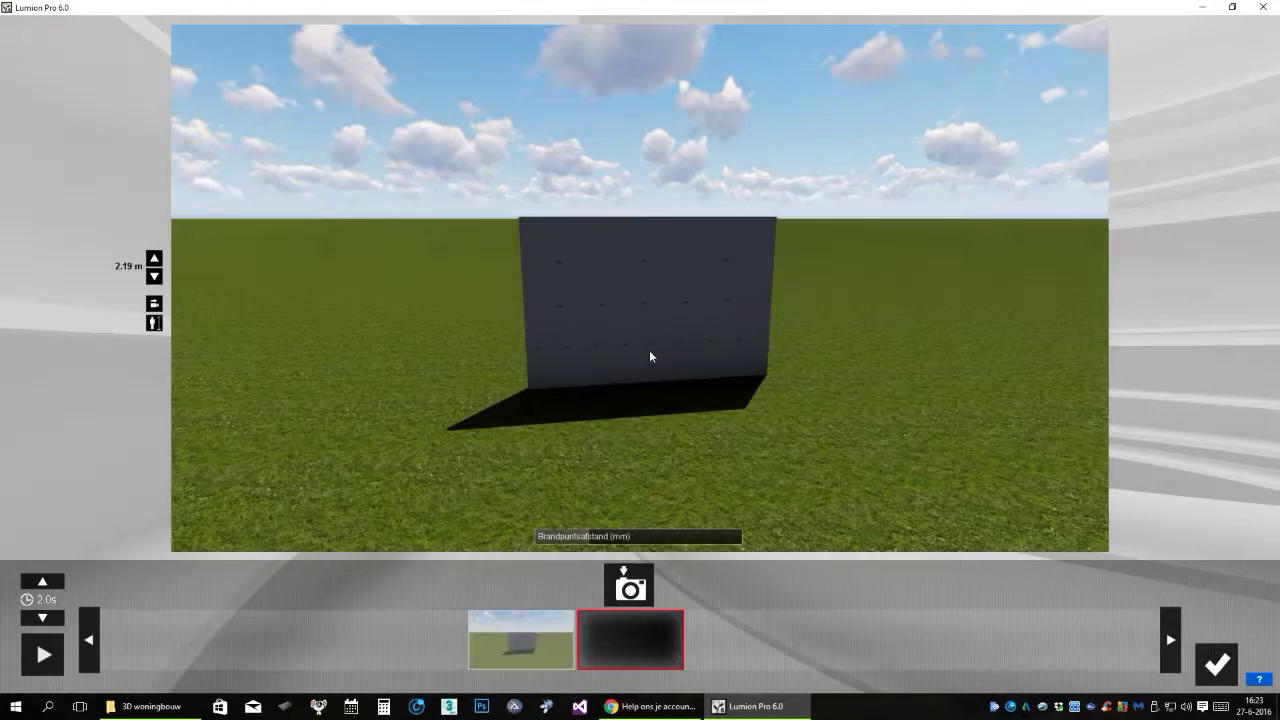
key(d)
right_drag(546, 437, 500, 437)
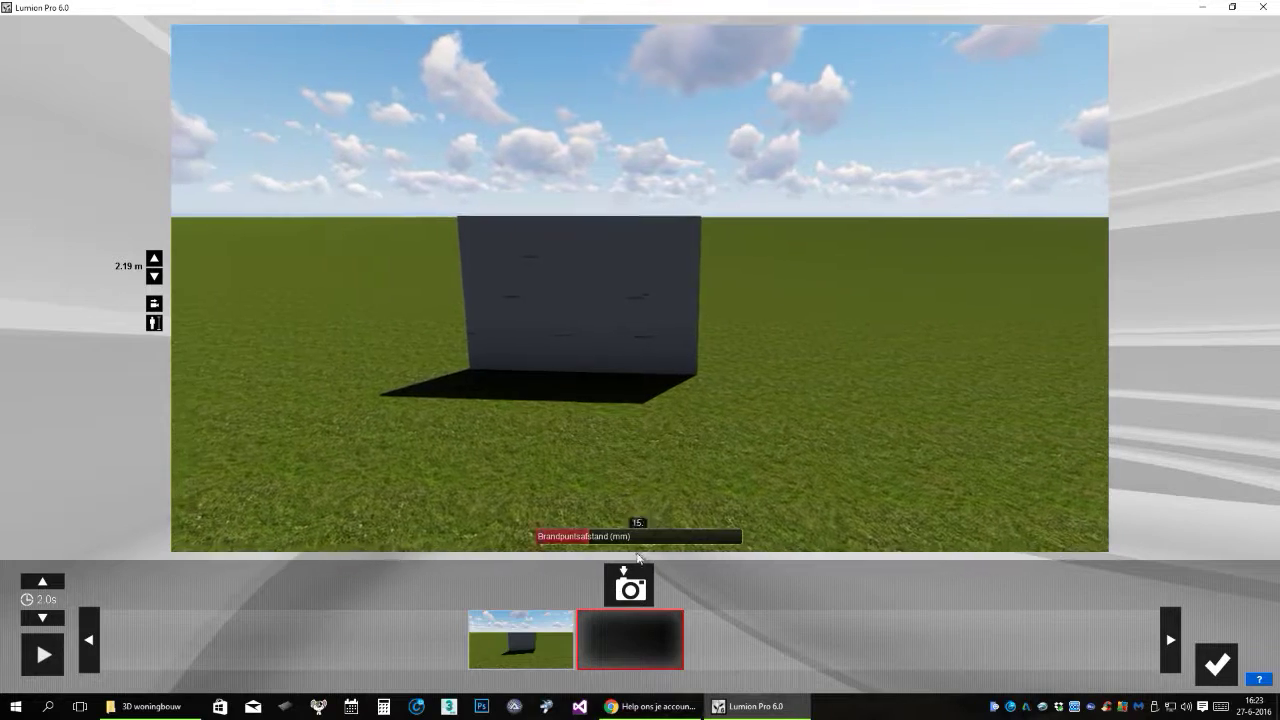
click(630, 588)
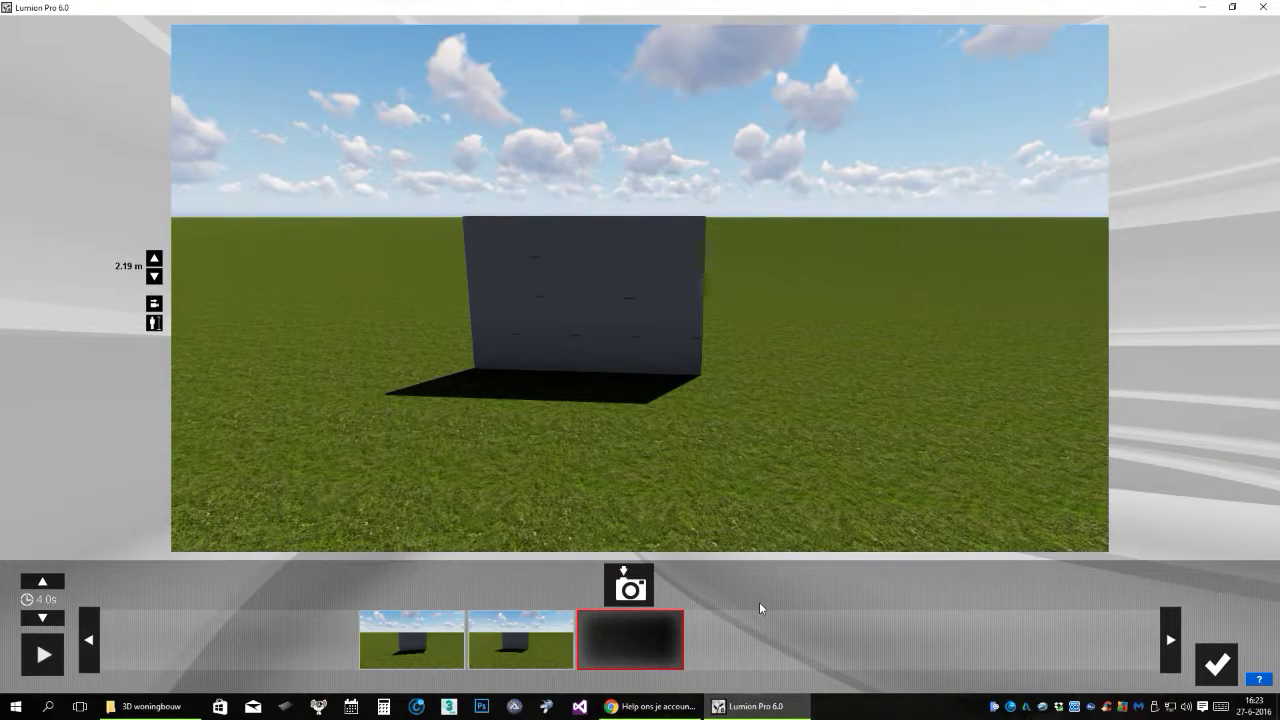
click(1217, 664)
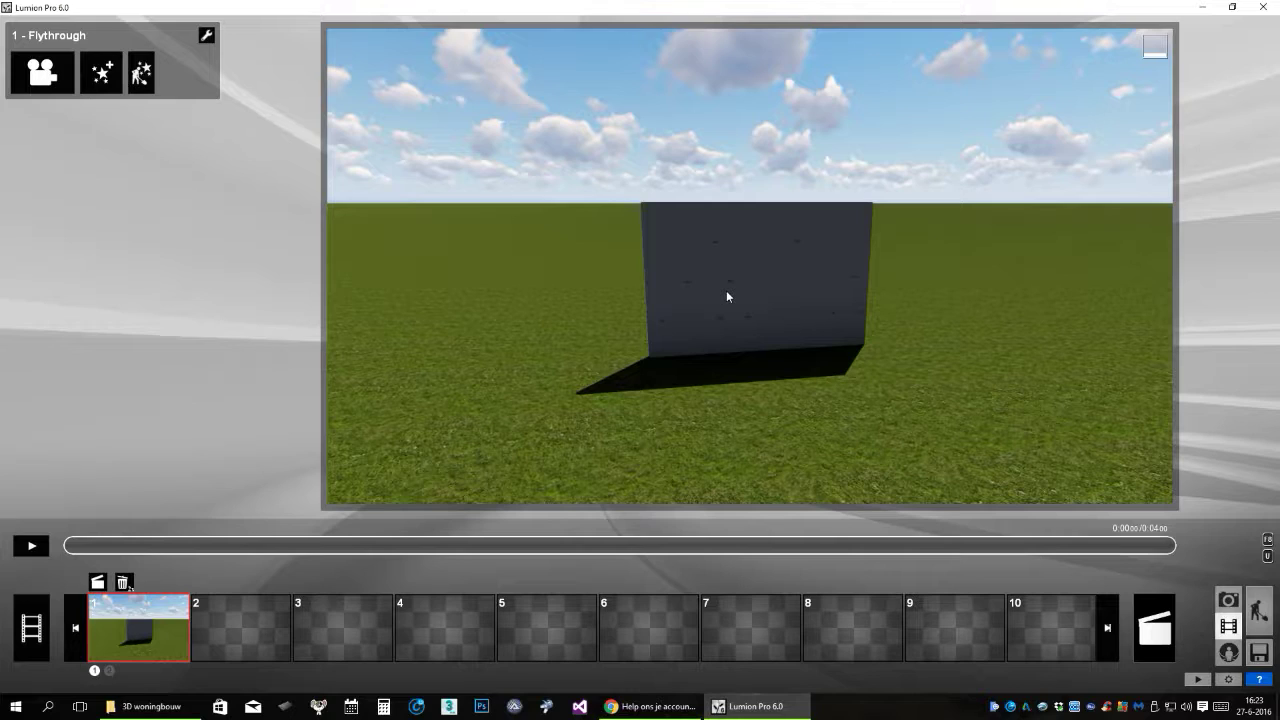
Add a Geavanceerd verplaatsen (Advanced Move) object effect to the Flythrough clip and open it for editing.
click(89, 84)
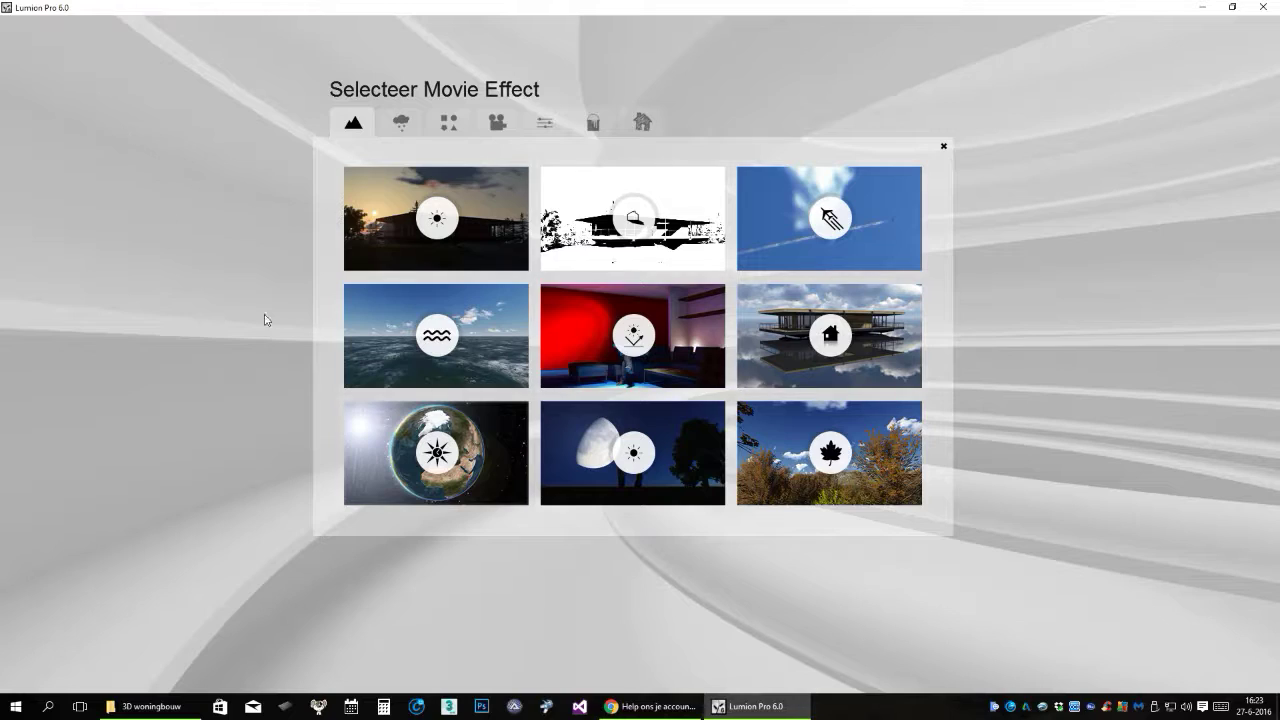
click(449, 122)
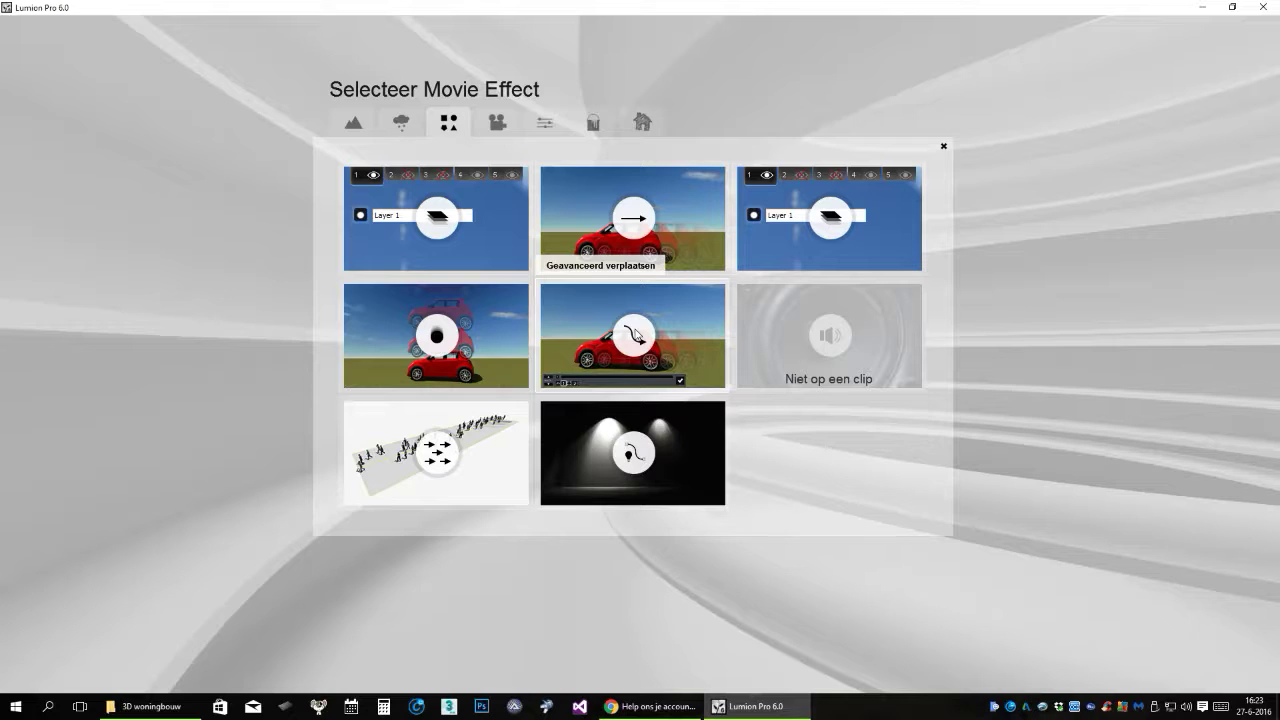
click(634, 334)
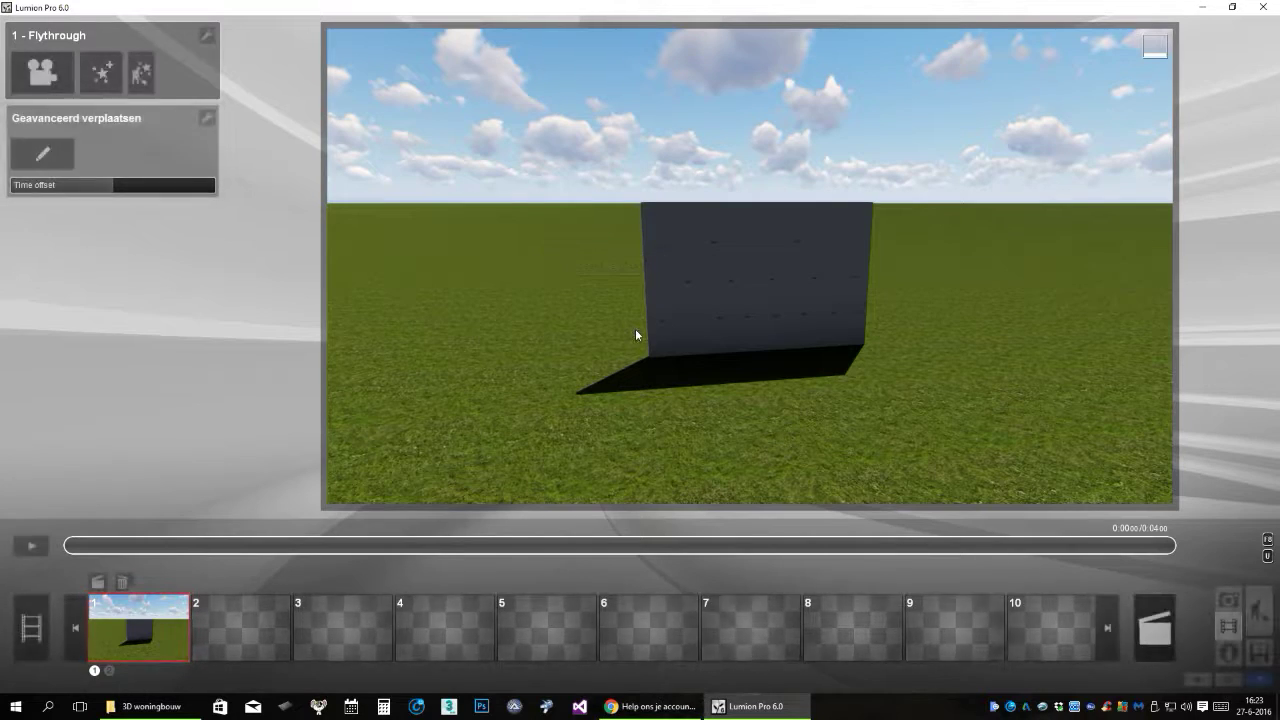
click(29, 155)
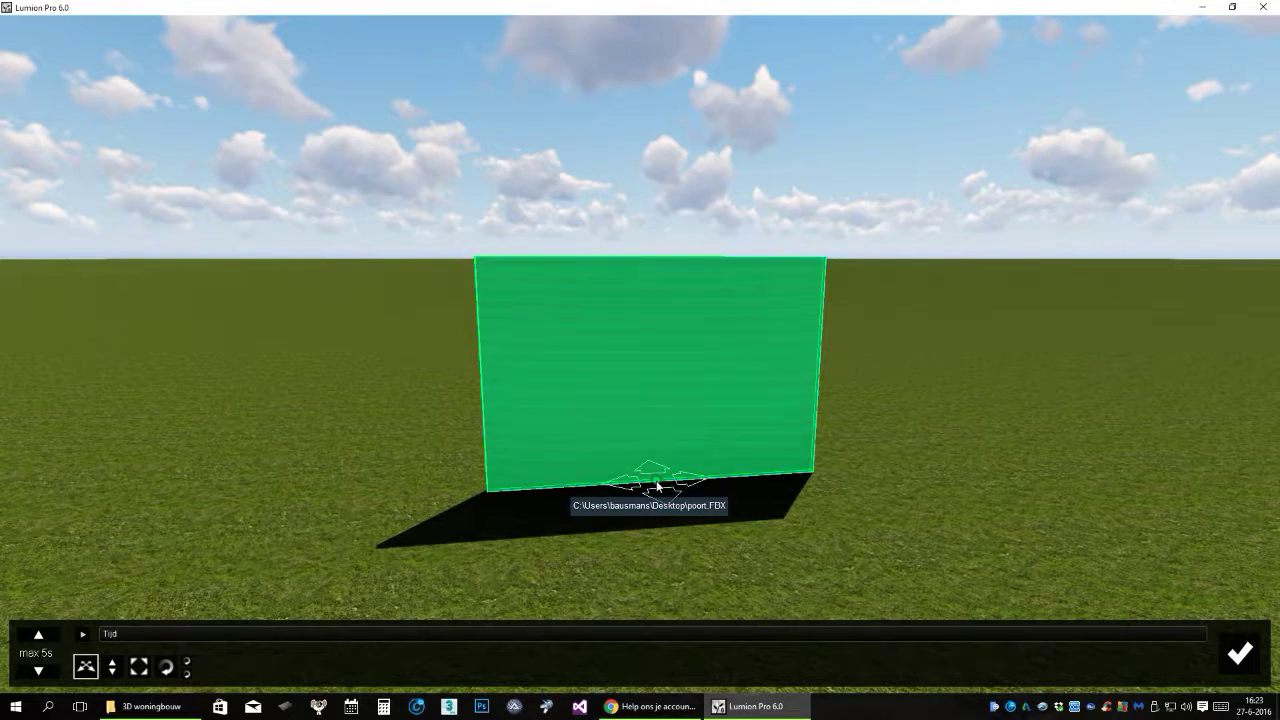
Pick the poort wall as the animated object and set a key at clip time 0.
click(657, 486)
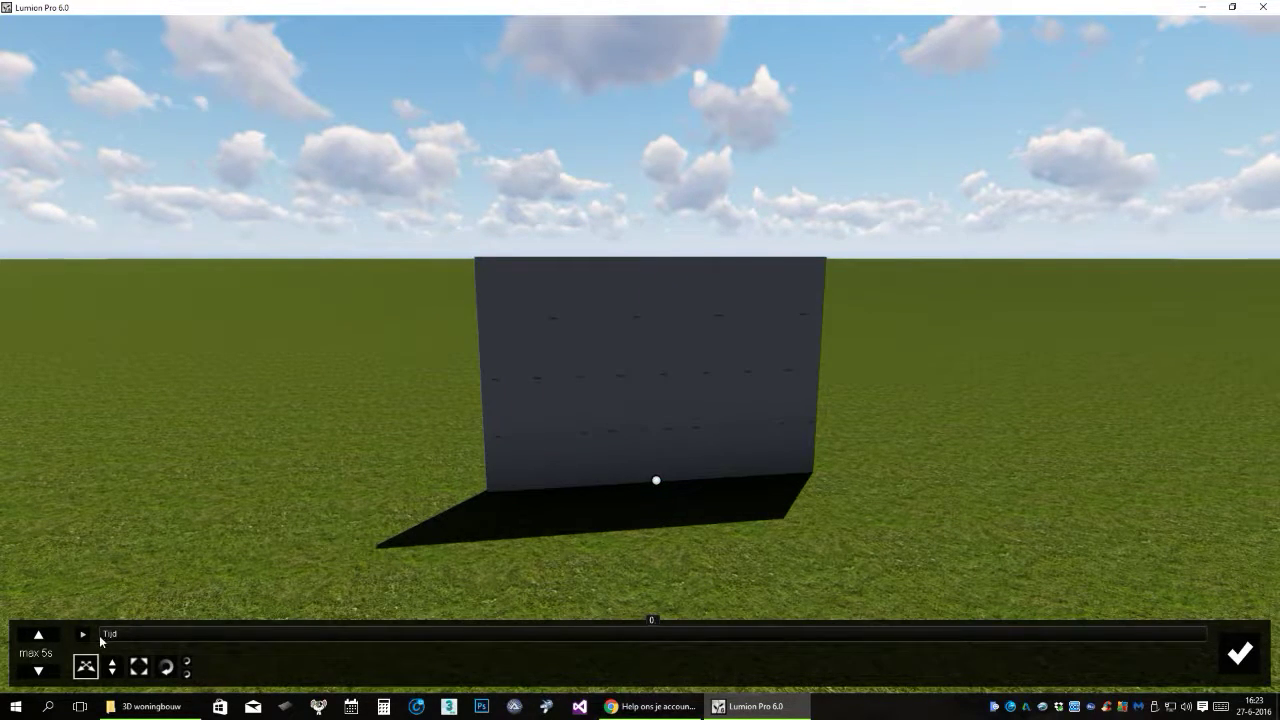
mouse_move(109, 636)
mouse_down()
mouse_move(264, 638)
mouse_move(118, 639)
mouse_up()
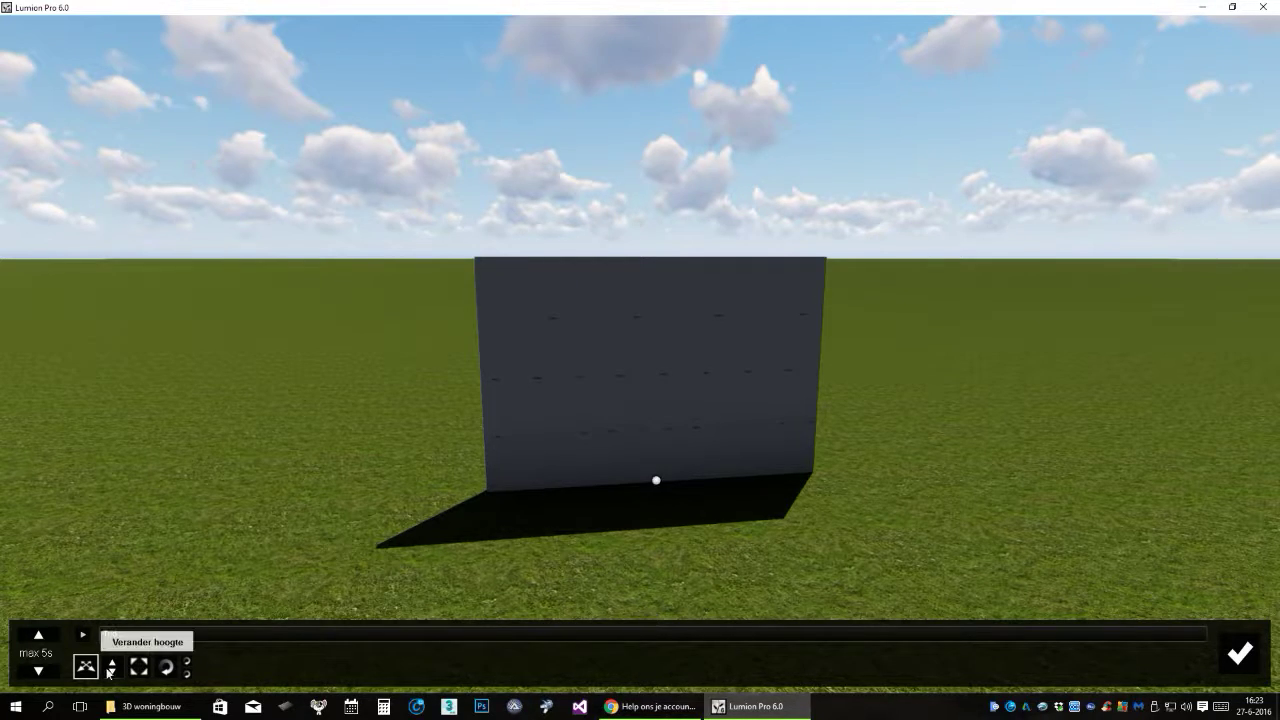
click(113, 667)
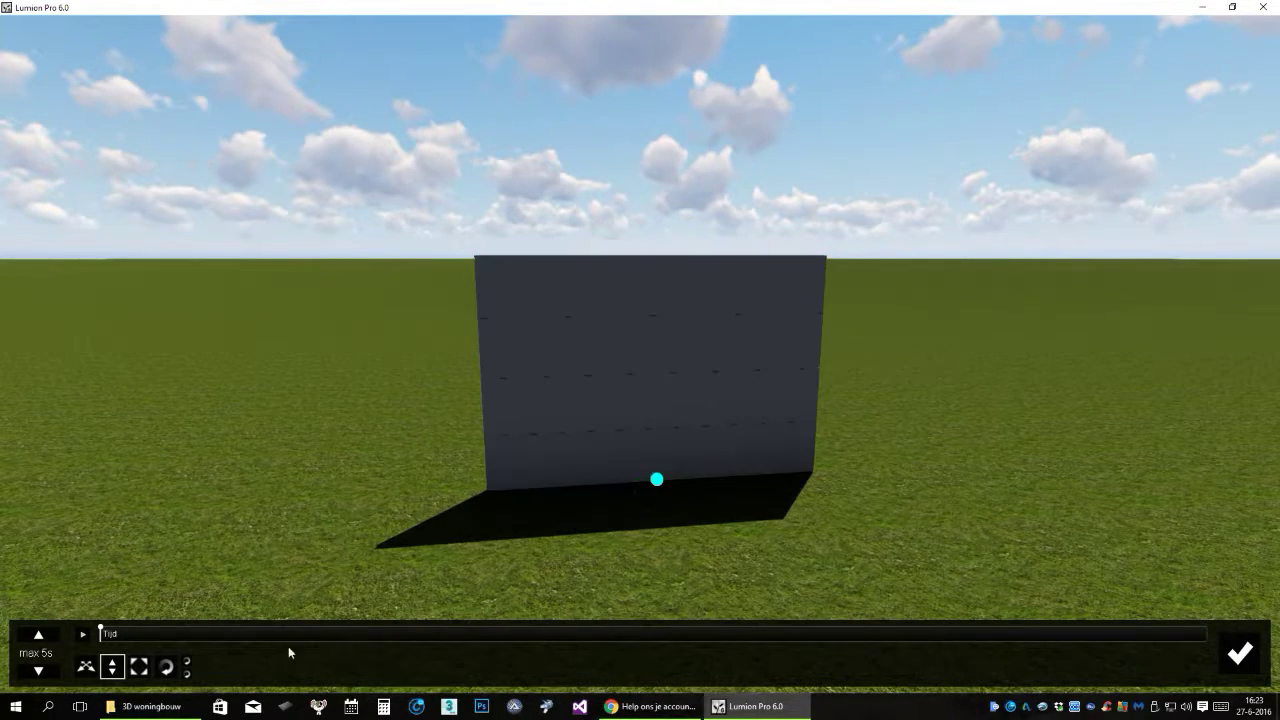
click(100, 624)
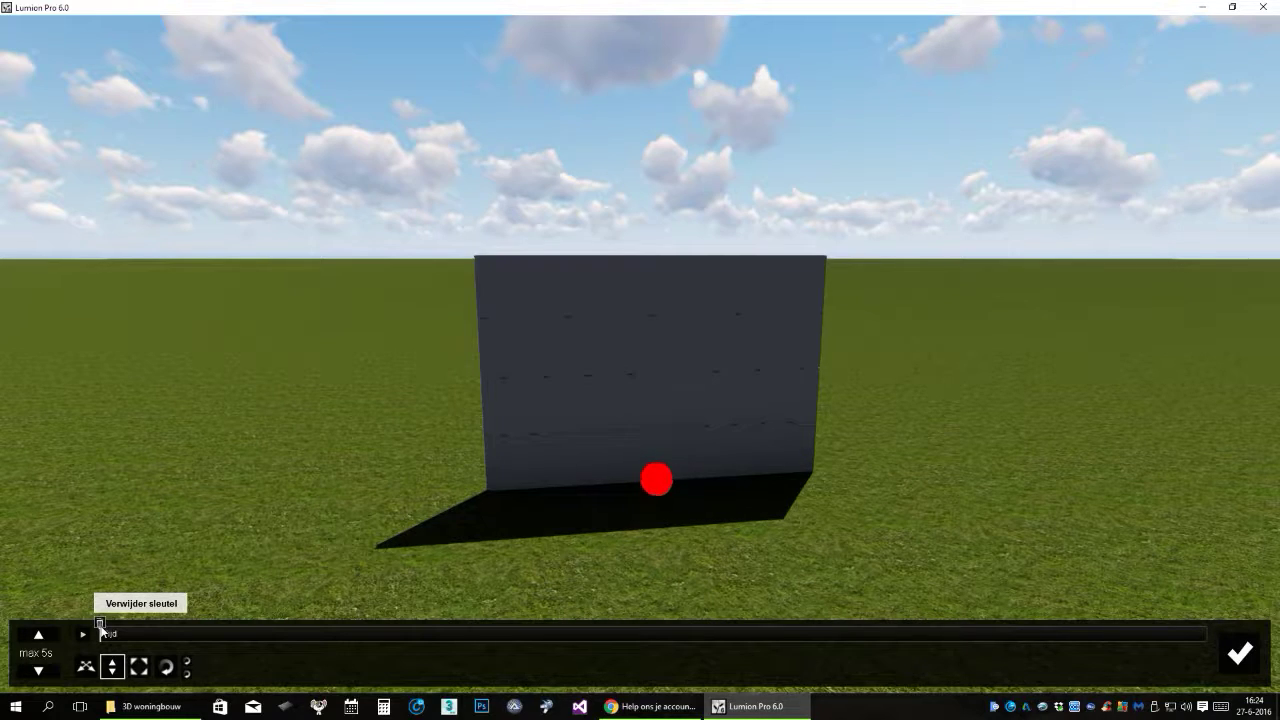
Move the clip time near the 5-second end and select the wall with the Change Height tool.
mouse_move(175, 645)
mouse_down()
mouse_move(312, 625)
mouse_move(1102, 638)
mouse_up()
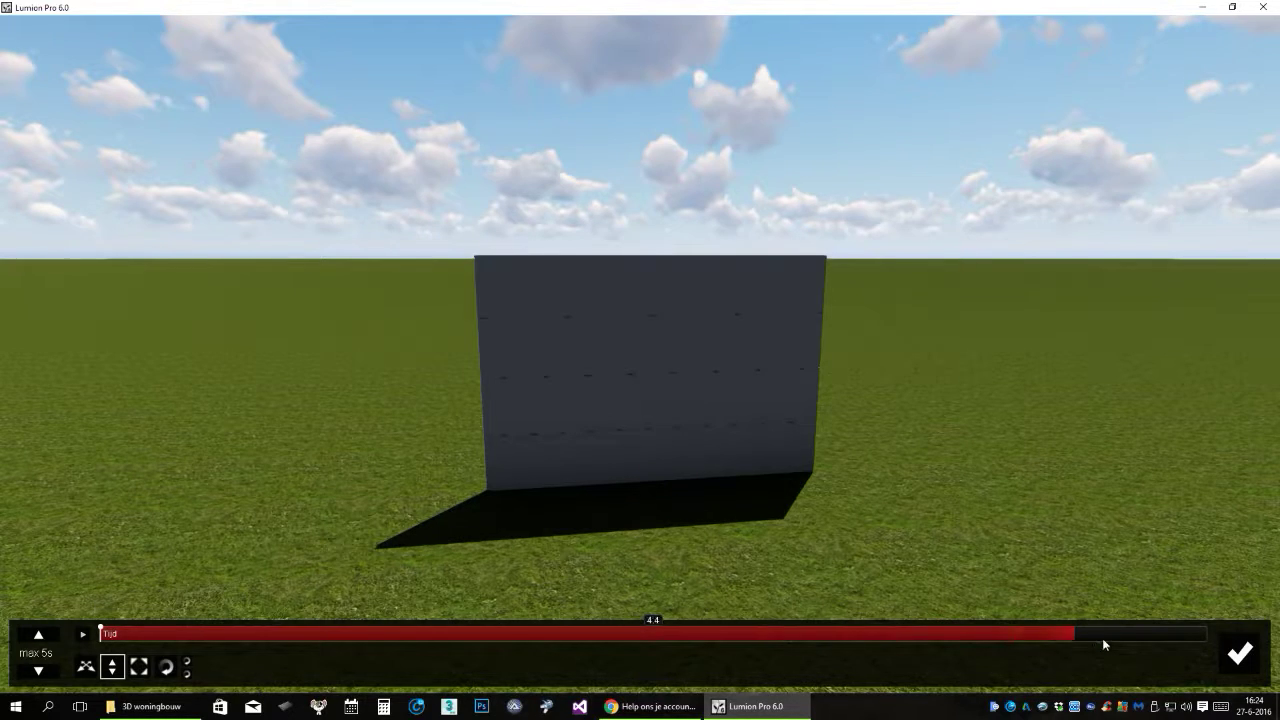
drag(1205, 647, 1205, 645)
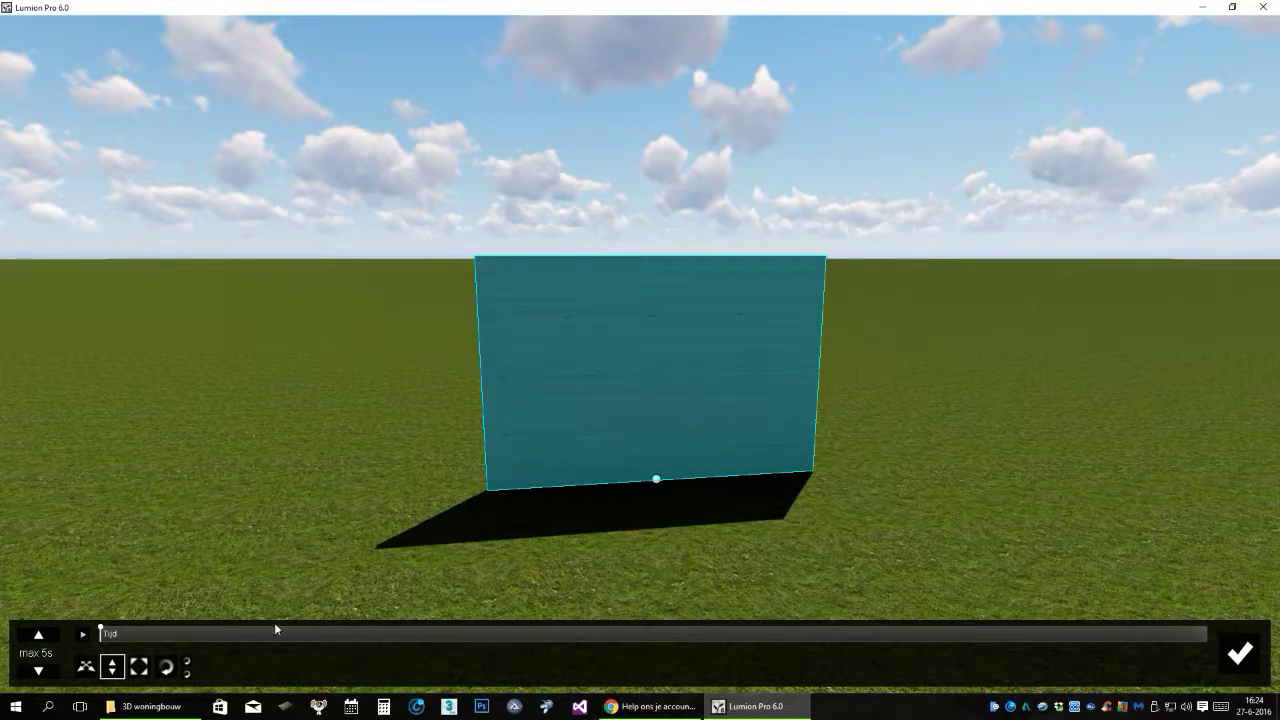
click(112, 665)
click(657, 478)
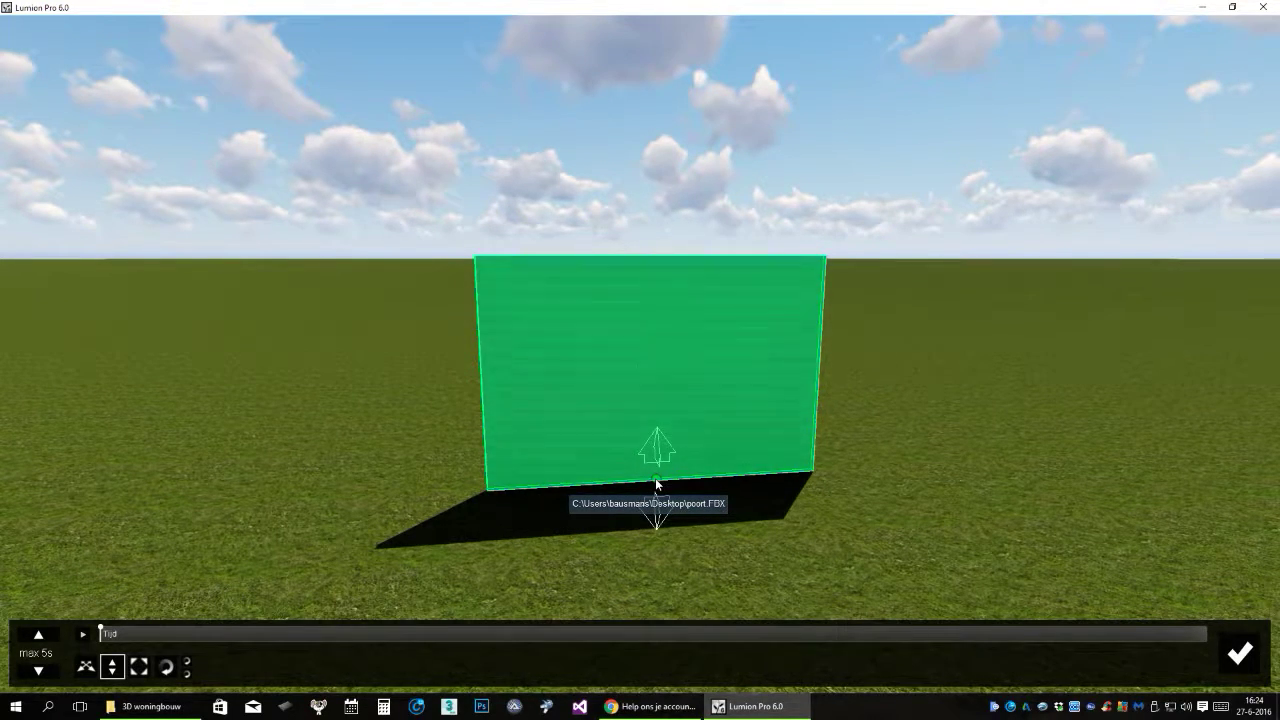
Raise the wall to a height of 2.39 and pitch it until it lies flat.
drag(655, 478, 643, 363)
drag(643, 367, 642, 325)
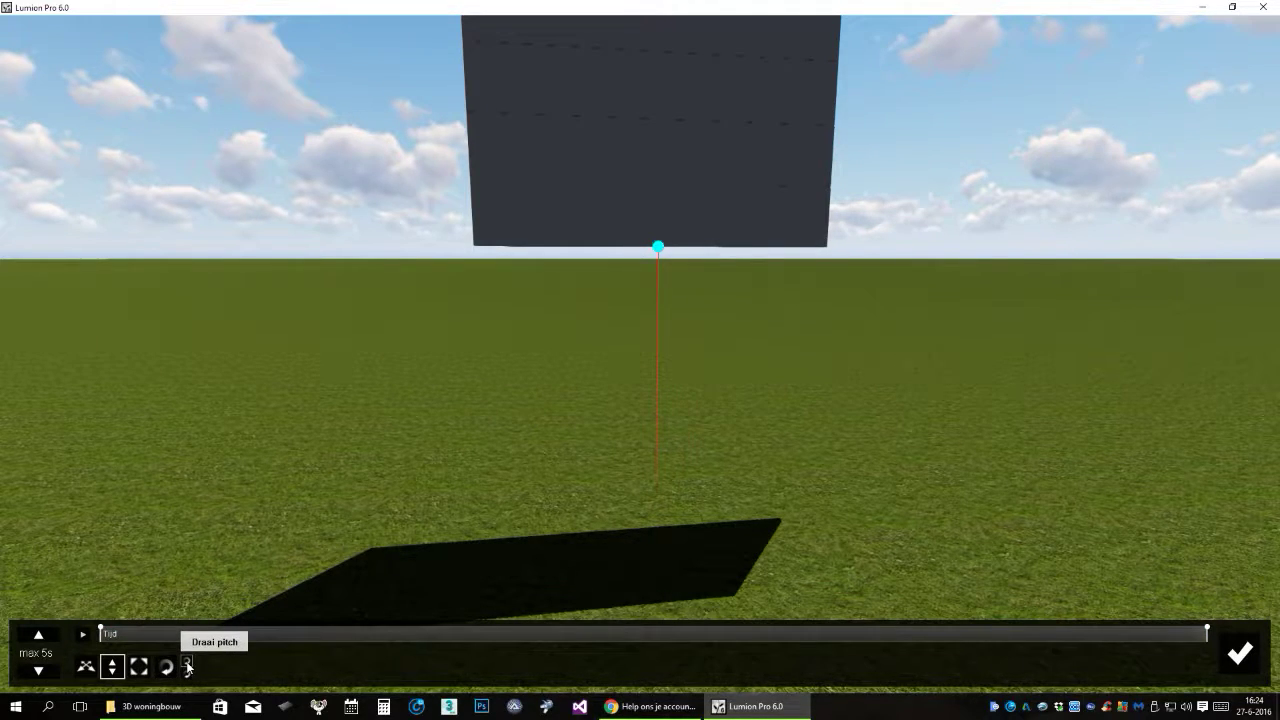
drag(658, 250, 658, 250)
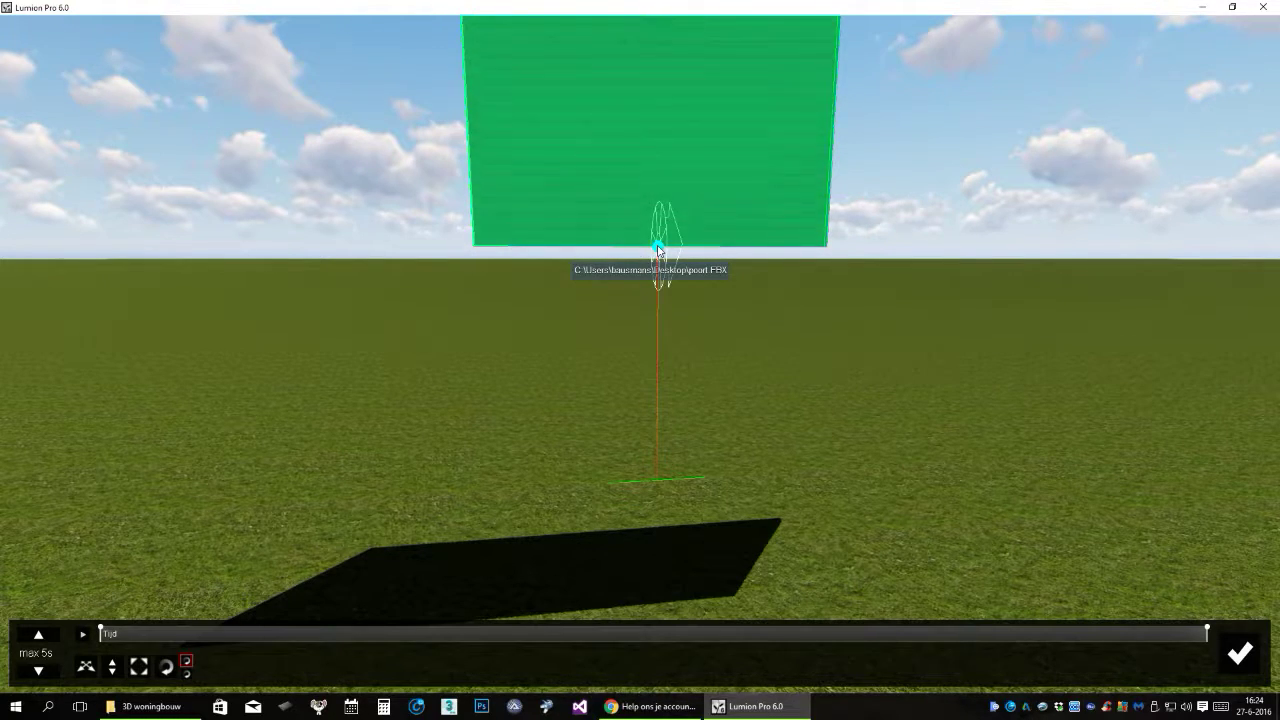
mouse_move(658, 250)
mouse_down()
mouse_move(660, 318)
mouse_move(743, 360)
mouse_up()
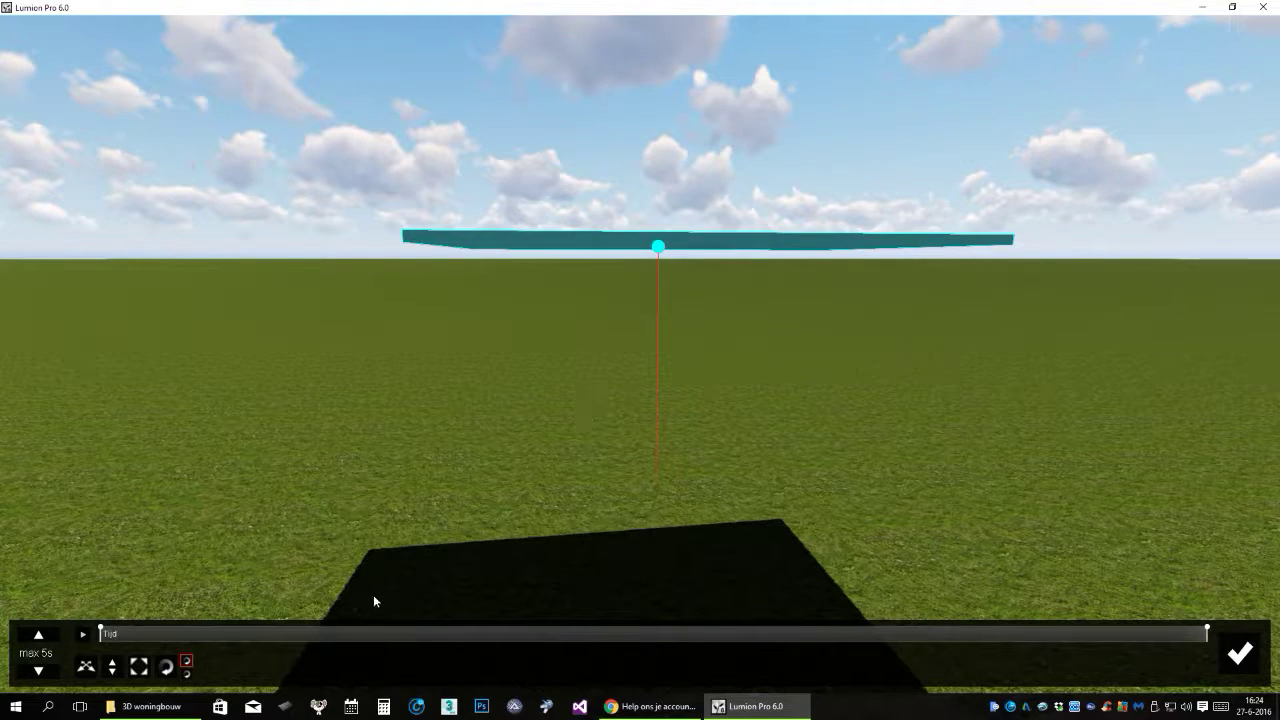
Scrub back from the clip's end and reselect the wall to check its rotation.
click(718, 638)
mouse_move(1198, 639)
mouse_down()
mouse_move(131, 640)
mouse_move(1039, 636)
mouse_move(1208, 648)
mouse_up()
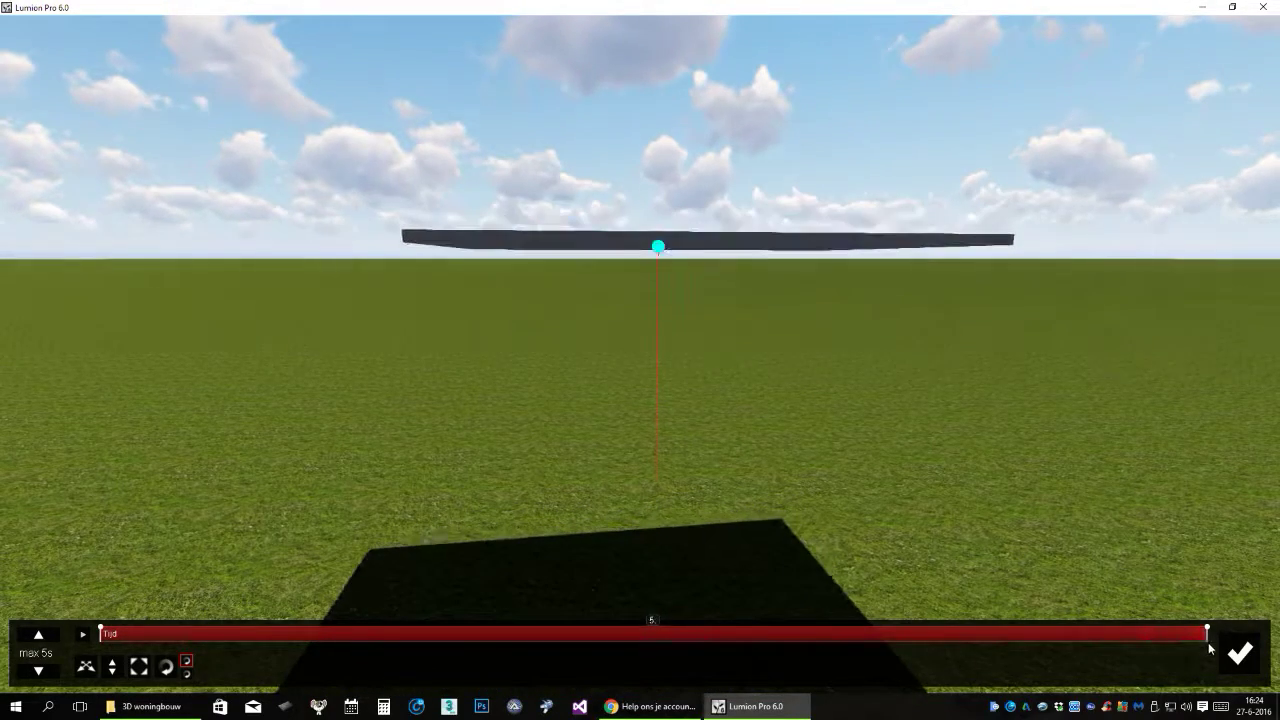
click(660, 248)
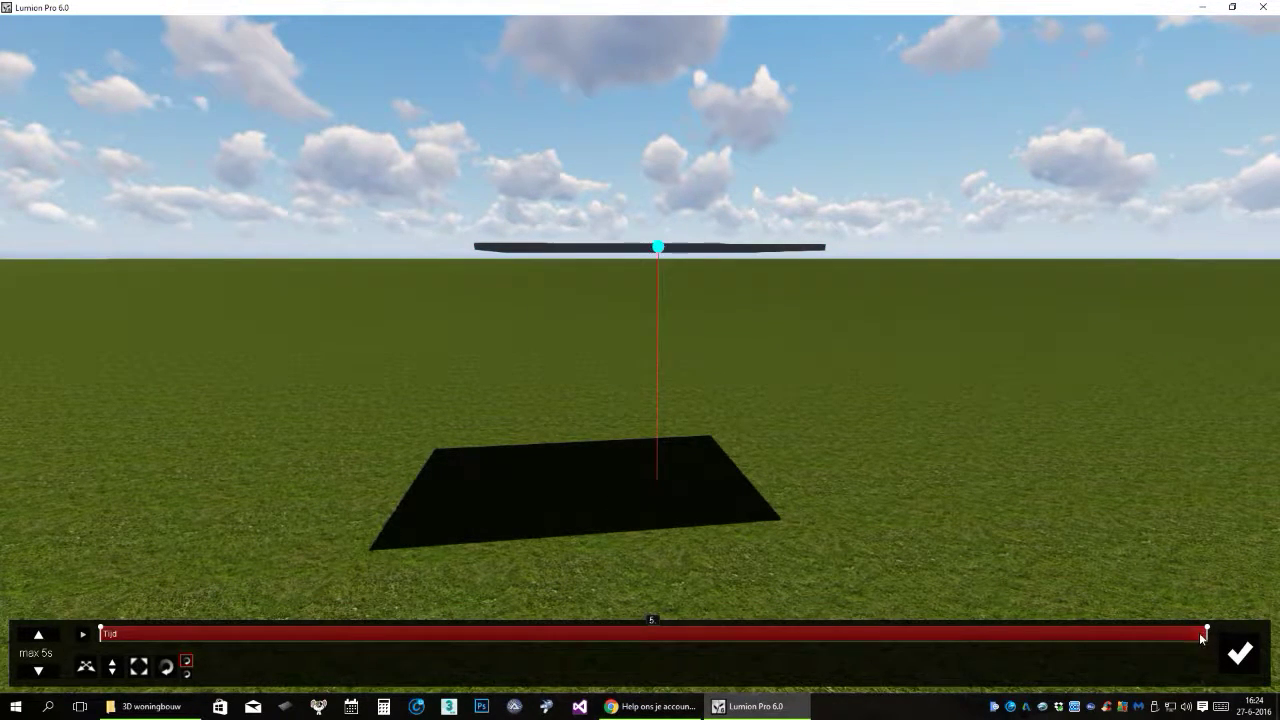
Rewind the clip, preview the wall lifting and tilting, then accept the Advanced Move edit.
drag(1201, 637, 110, 643)
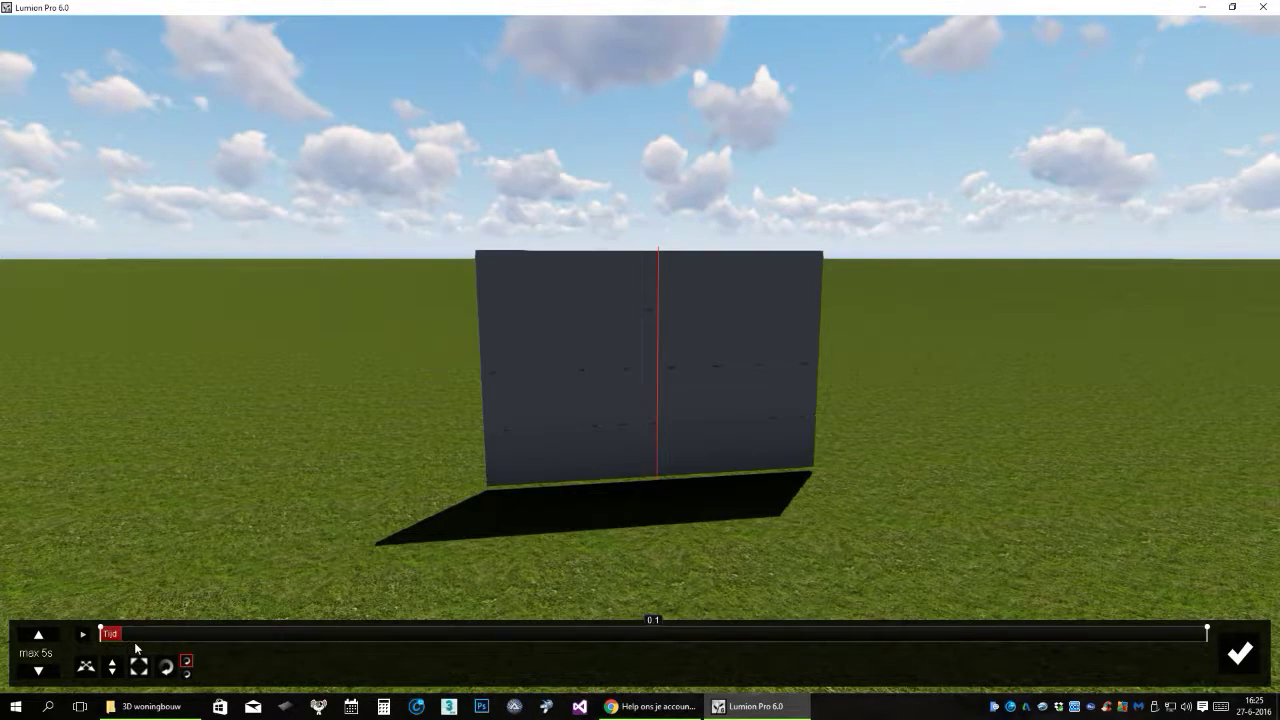
drag(136, 648, 194, 646)
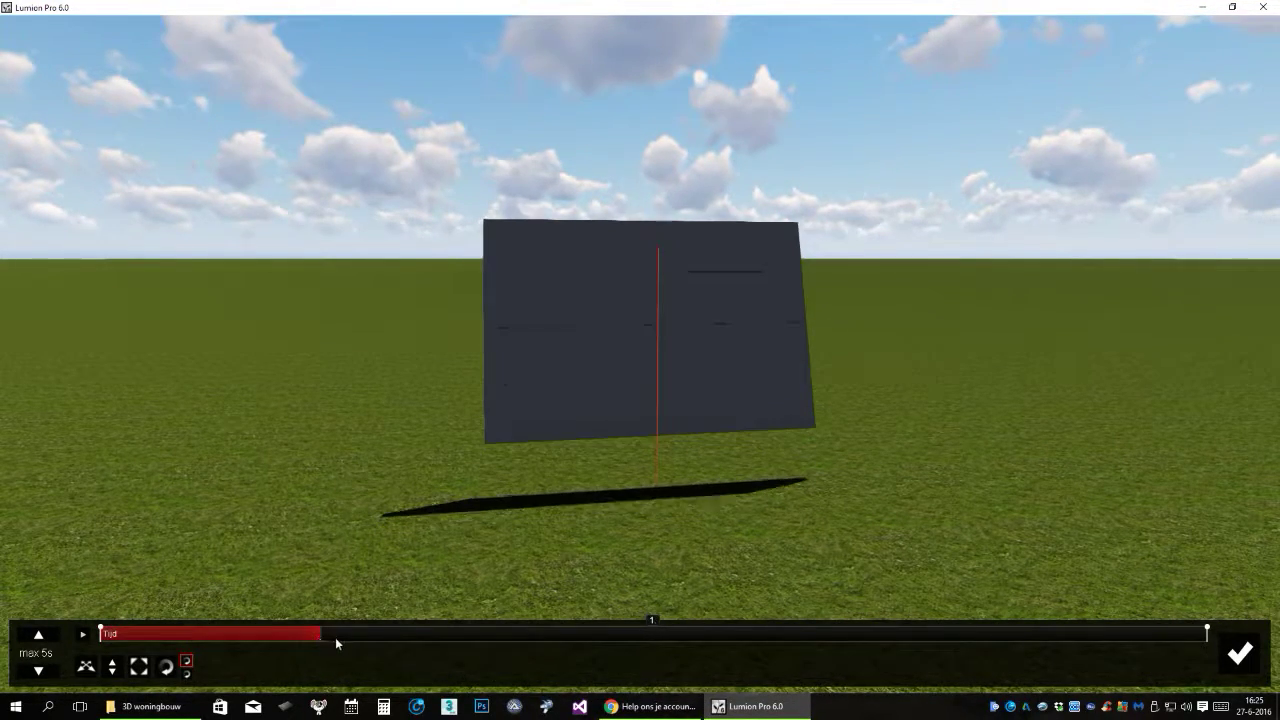
mouse_move(379, 644)
mouse_down()
mouse_move(1208, 635)
mouse_move(210, 636)
mouse_move(1215, 641)
mouse_move(229, 649)
mouse_move(100, 632)
mouse_move(1181, 651)
mouse_move(141, 651)
mouse_up()
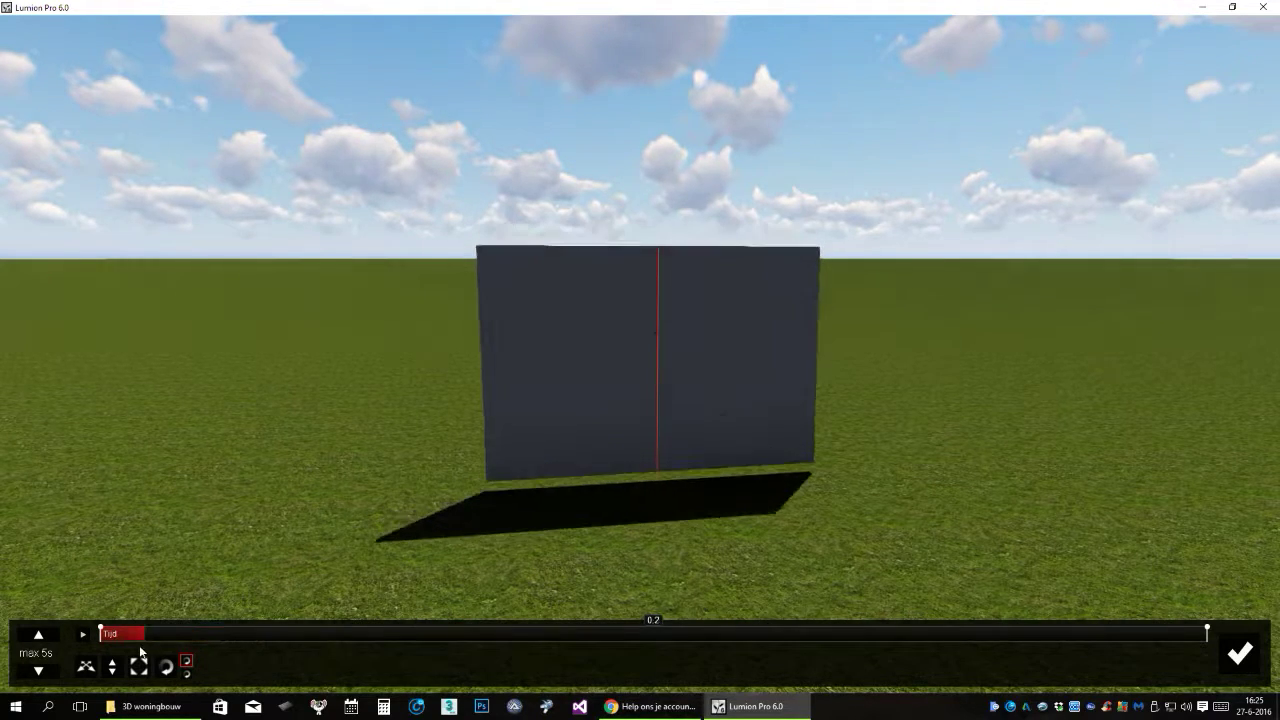
click(1250, 661)
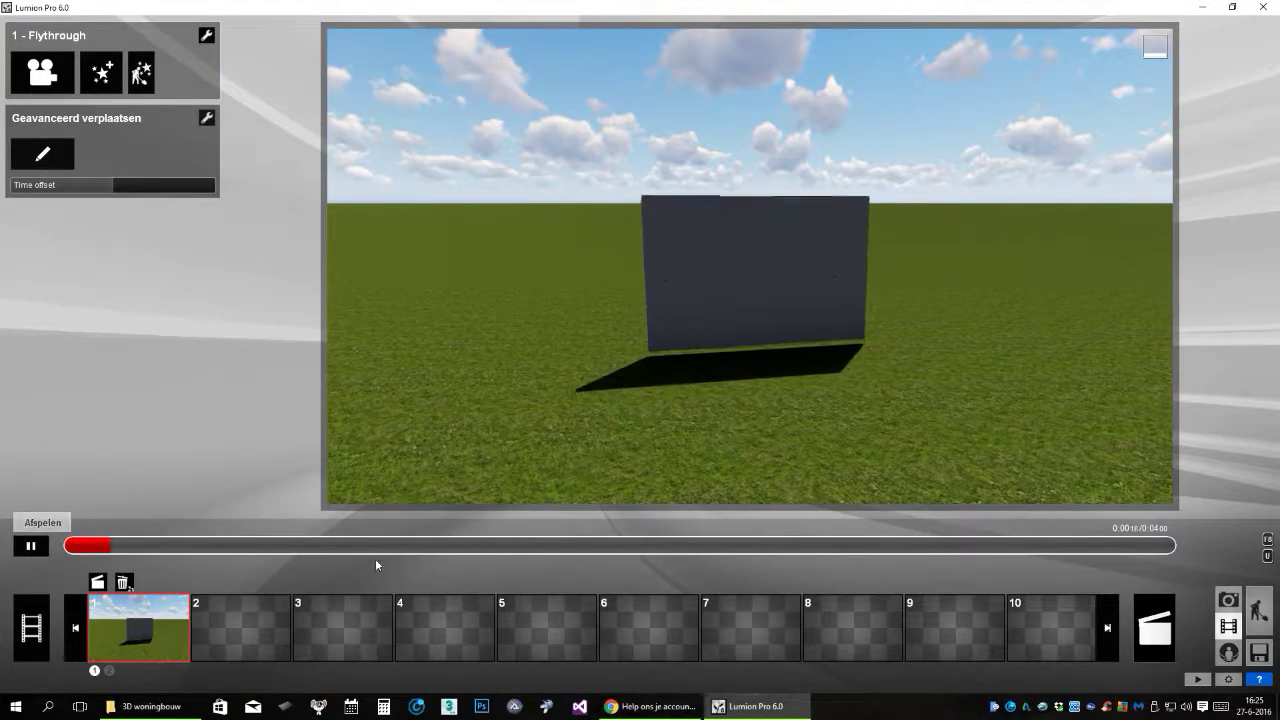